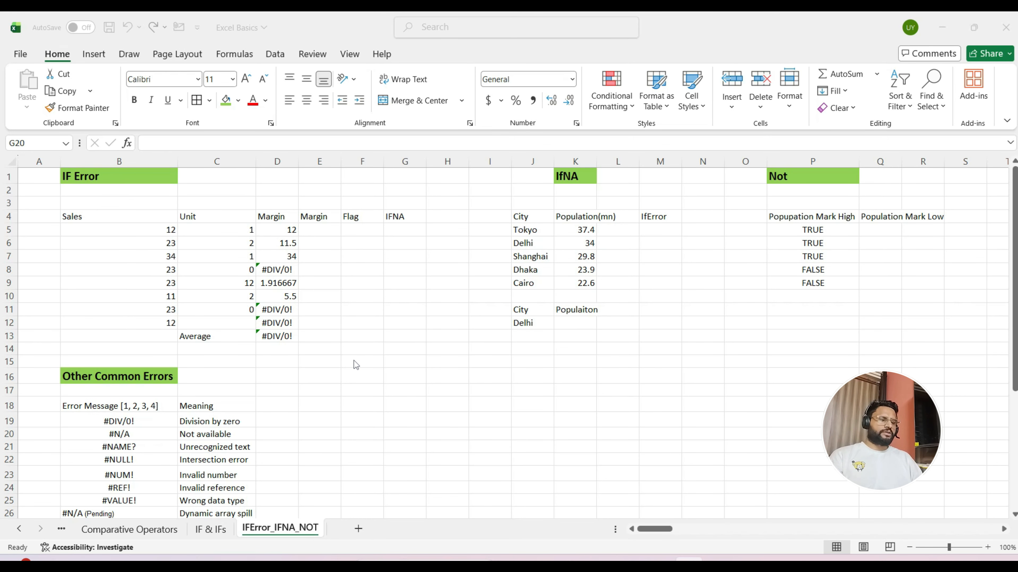
Make the header row of the IF Error table bold, from Sales through IFNA (B4:G4)
key(ctrl+Up)
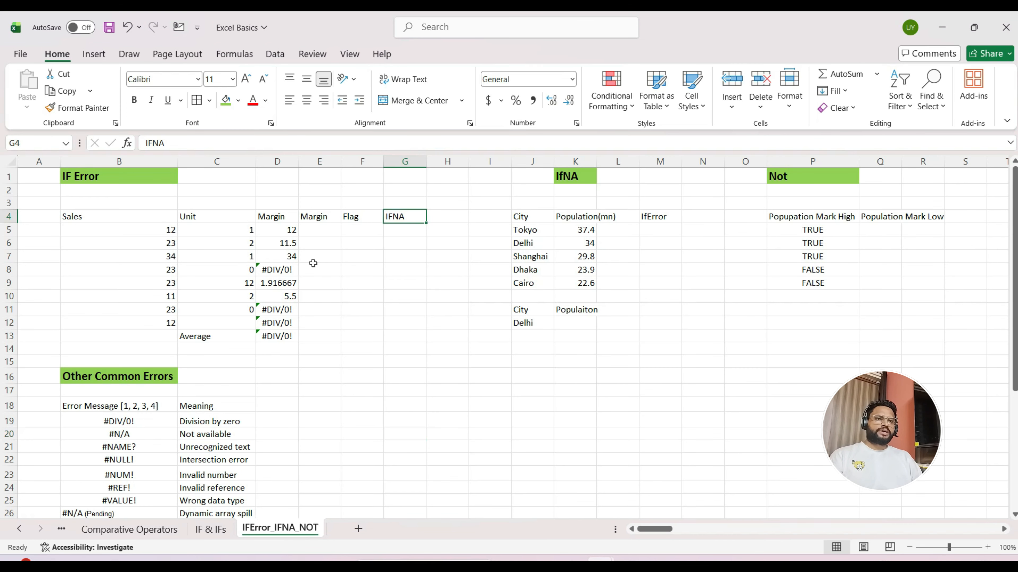
key(ctrl+Up)
key(ctrl+Left)
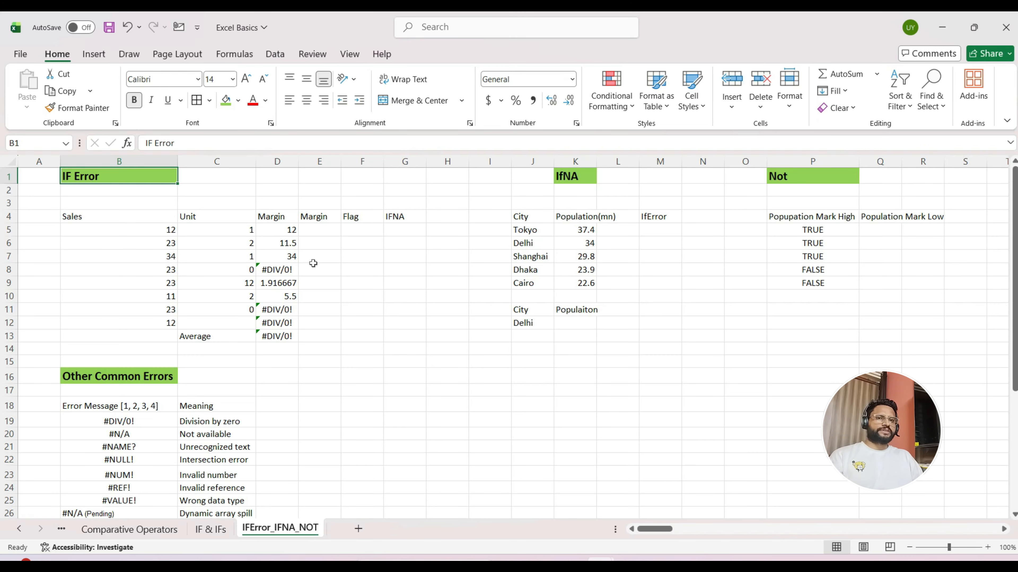
key(Down)
key(Down)
key(Down)
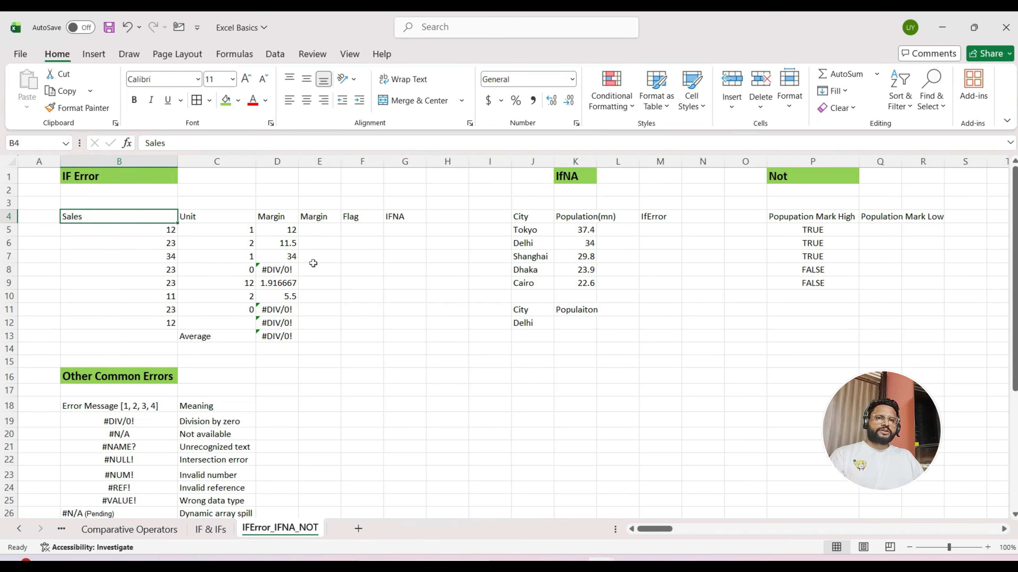
key(ctrl+shift+Right)
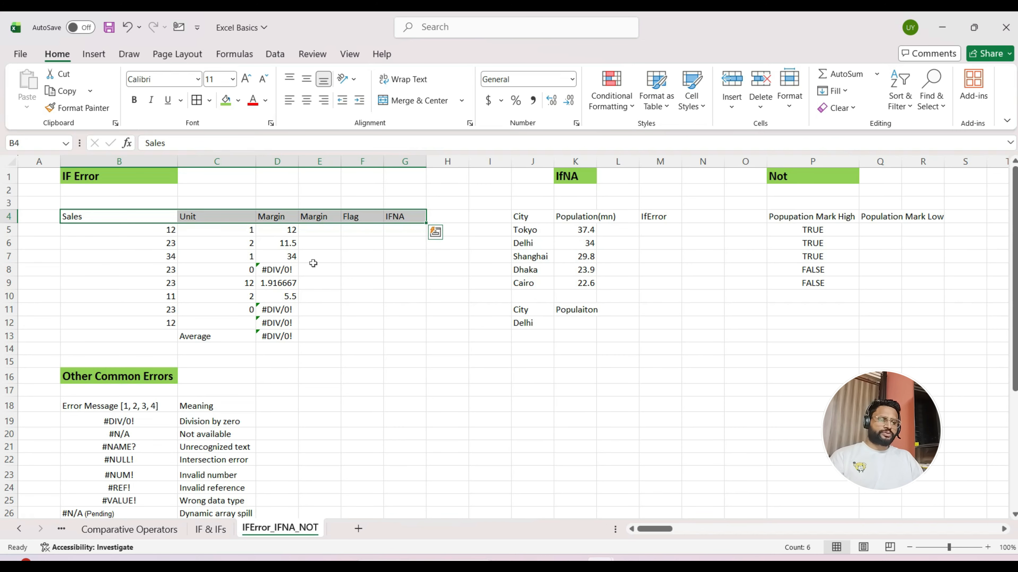
key(ctrl+b)
Apply all borders to the sales, unit and margin values in B5:D12
key(Down)
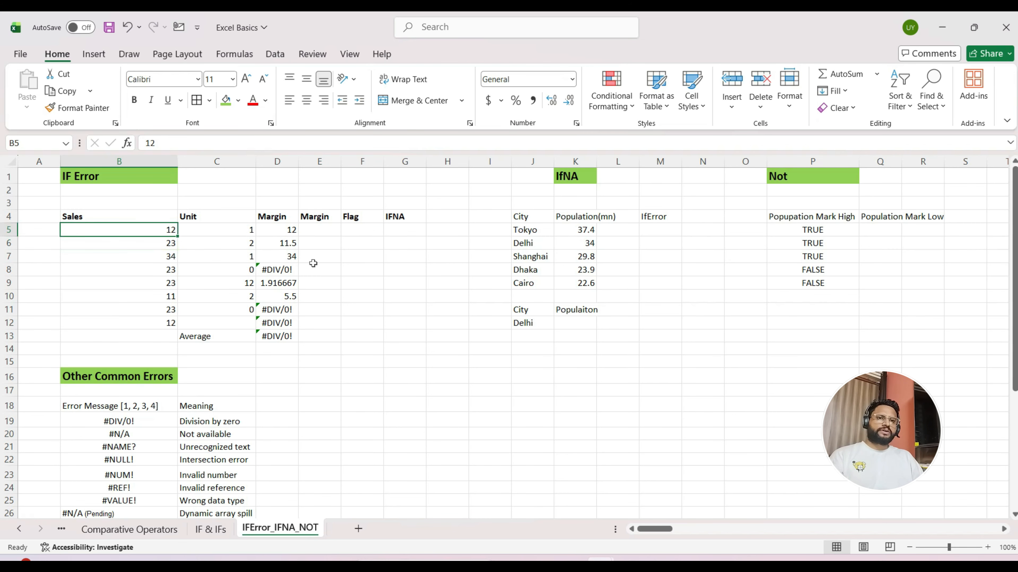
key(ctrl+shift+Right)
key(shift+Down)
key(shift+Down)
key(shift+Down)
key(shift+Down)
key(shift+Down)
key(shift+Down)
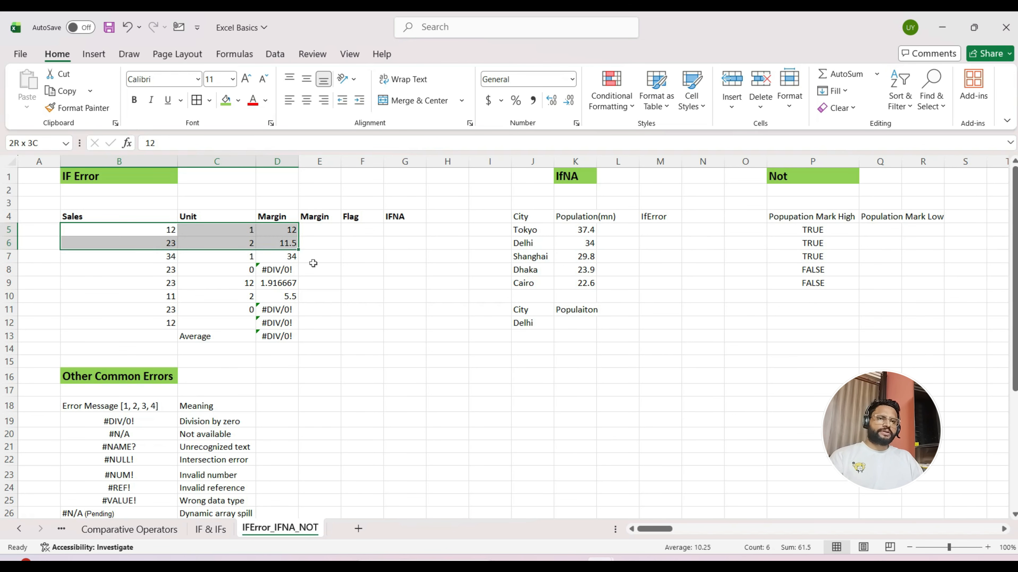
key(shift+Down)
key(alt)
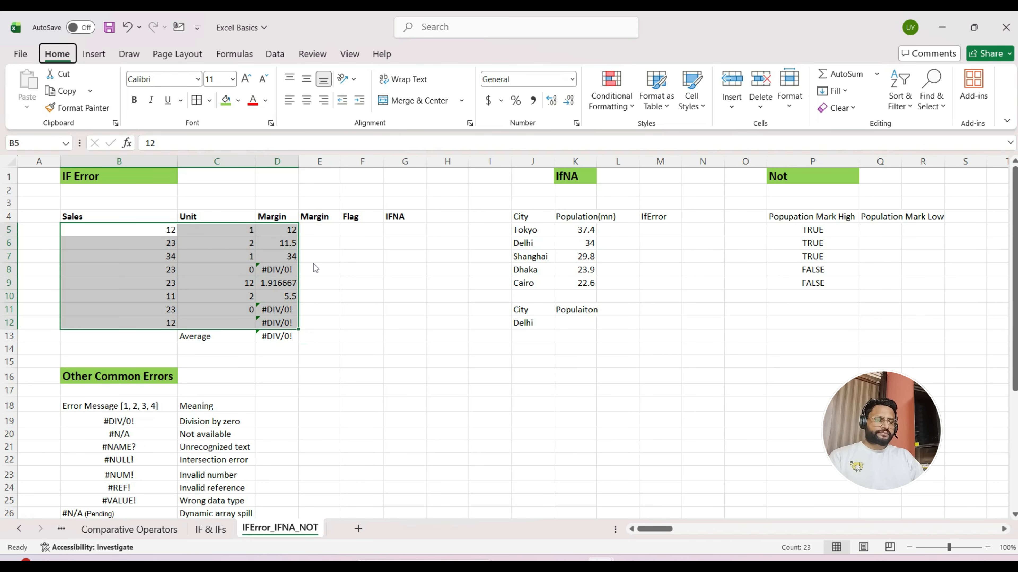
key(h)
key(b)
key(a)
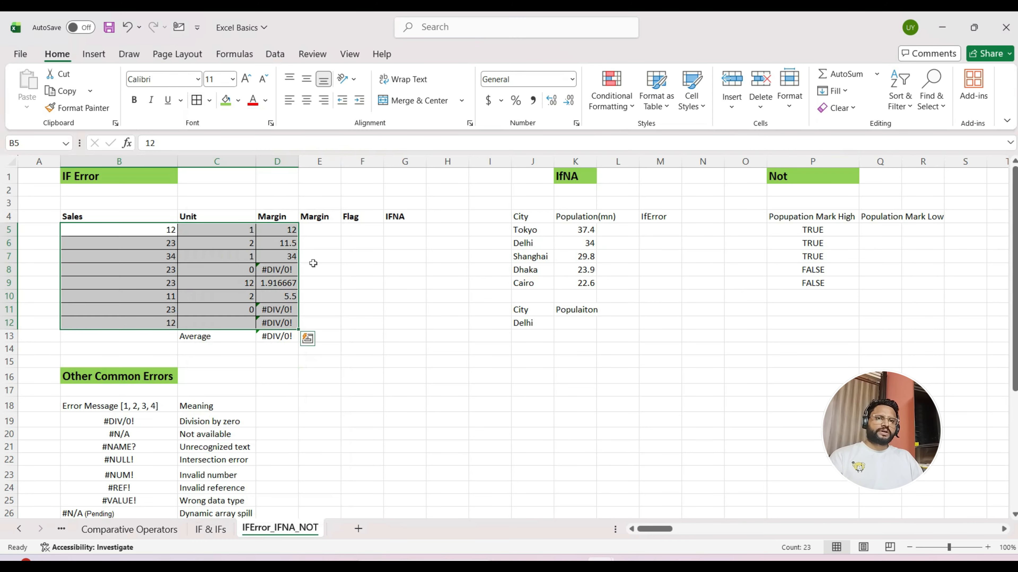
key(shift+BackSpace)
key(Up)
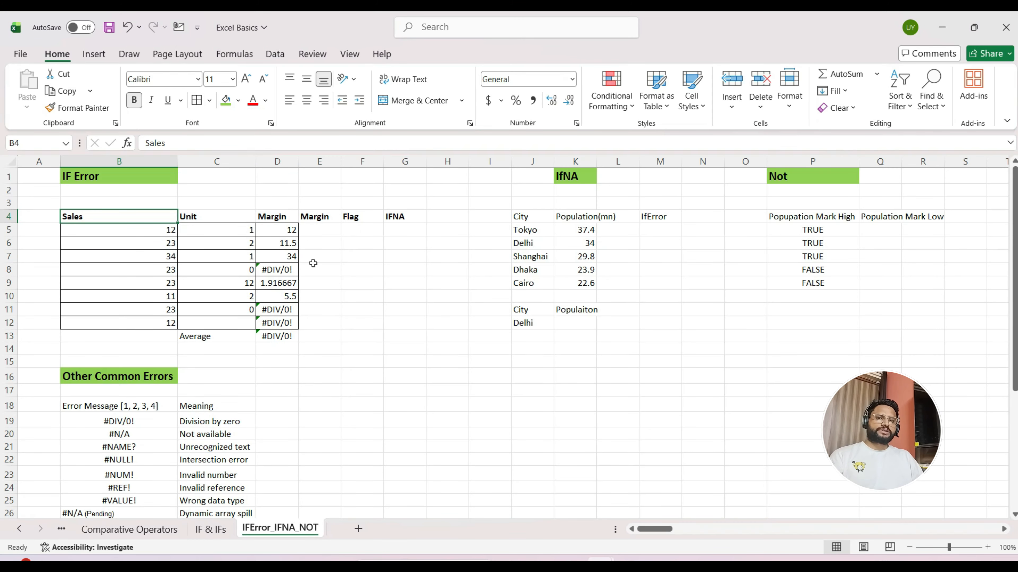
Examine the table's headers and the formulas in the first Margin column, from D5 down to D13
key(Down)
key(Up)
key(Right)
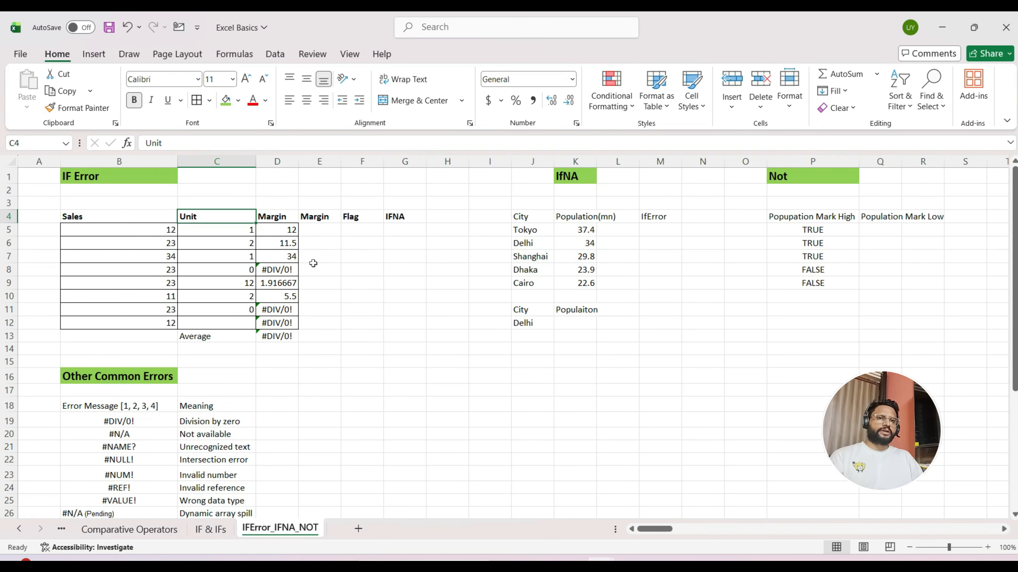
key(Right)
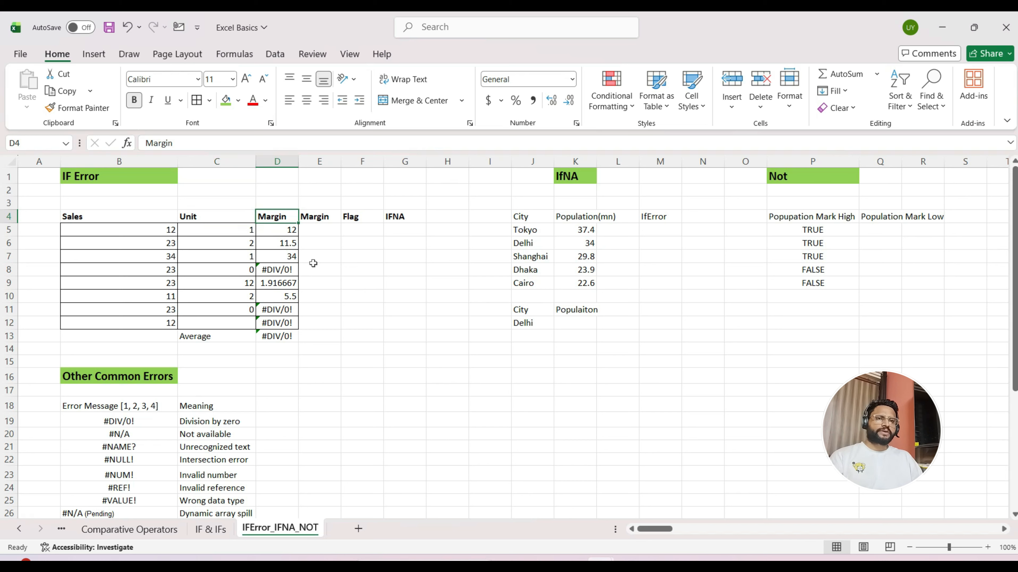
key(Down)
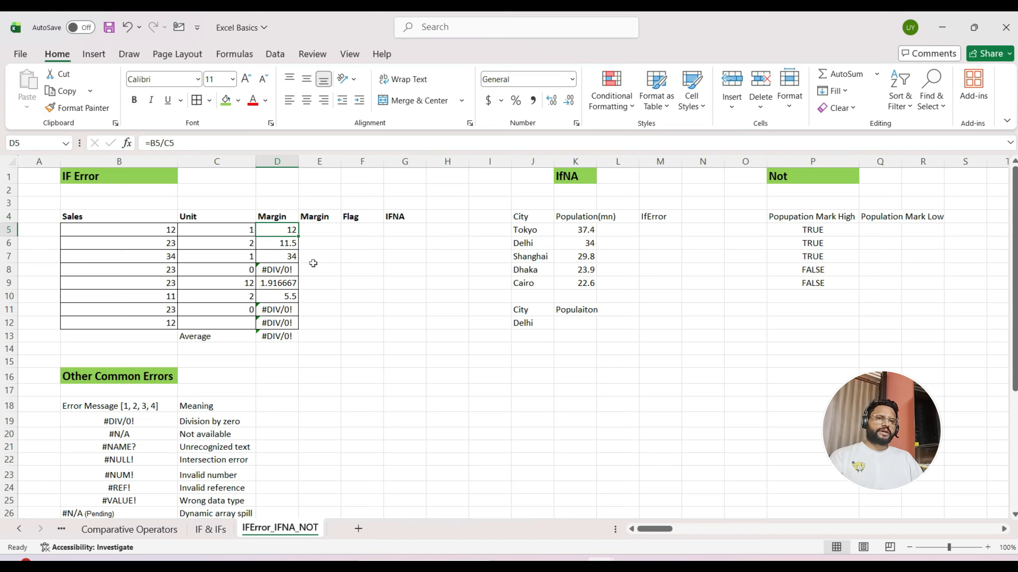
key(Down)
key(Down)
key(Down)
key(Down)
key(Down)
key(Down)
key(Down)
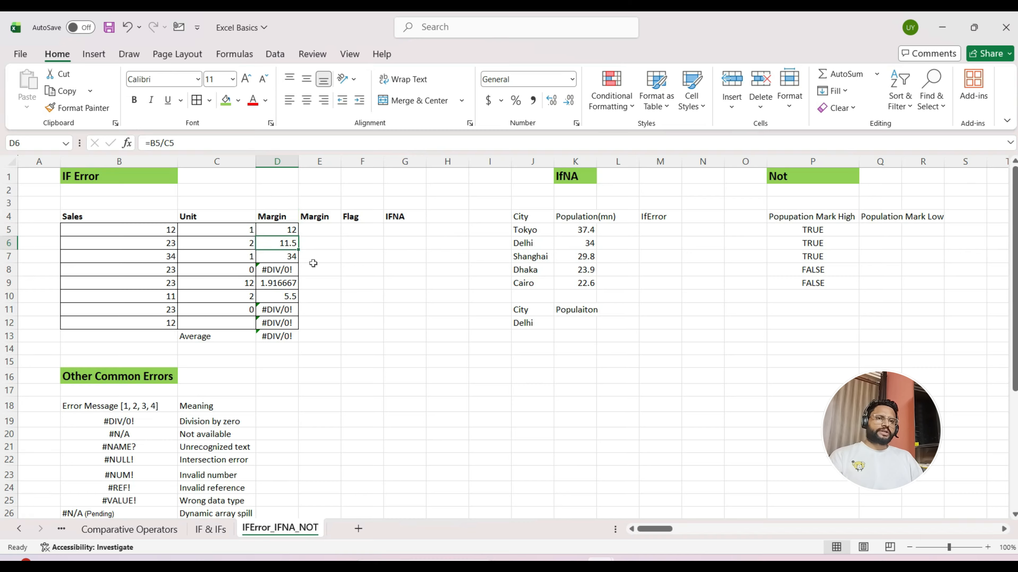
key(Up)
key(Up)
key(Up)
key(Up)
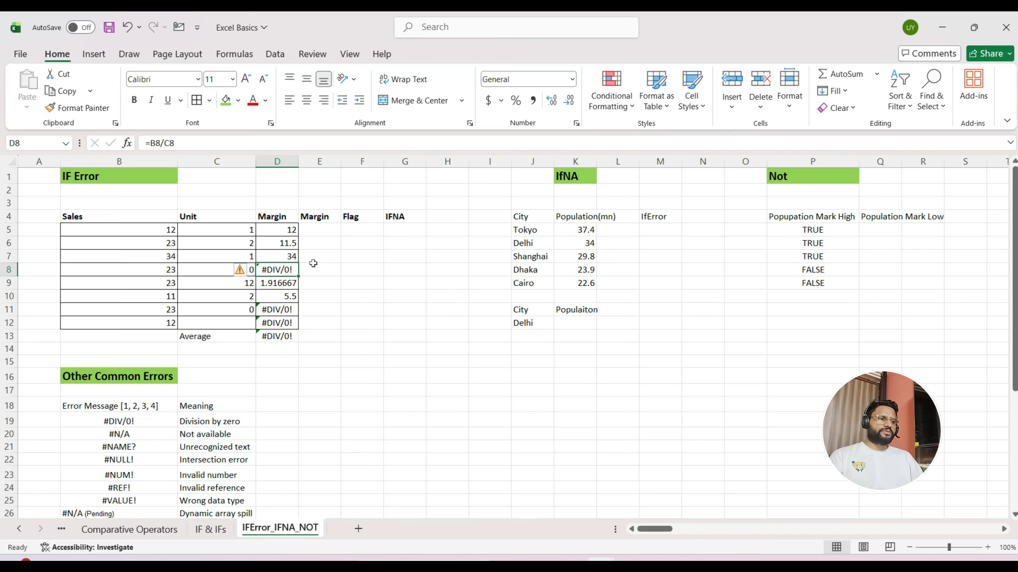
key(Up)
key(Up)
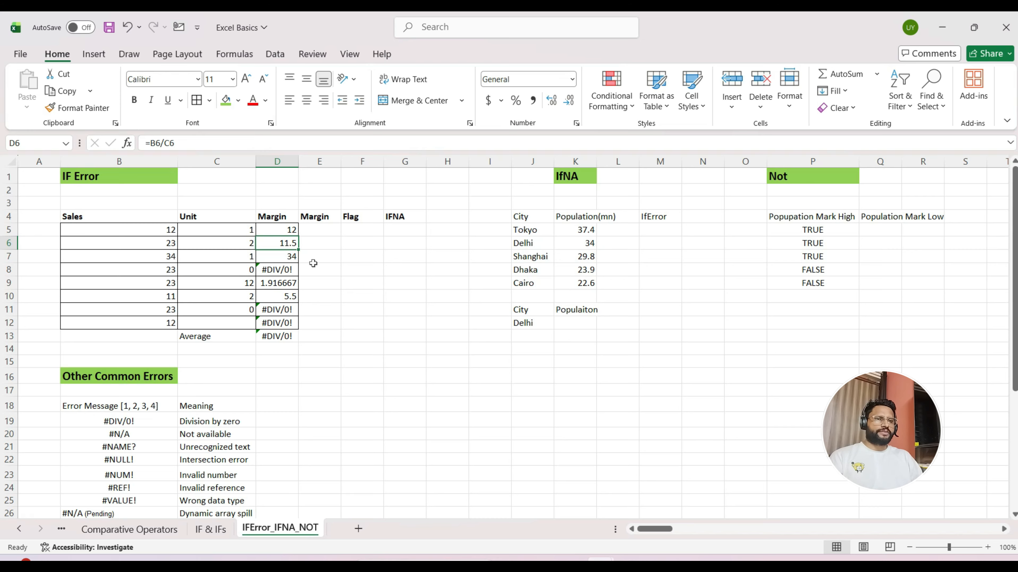
key(Down)
key(Down)
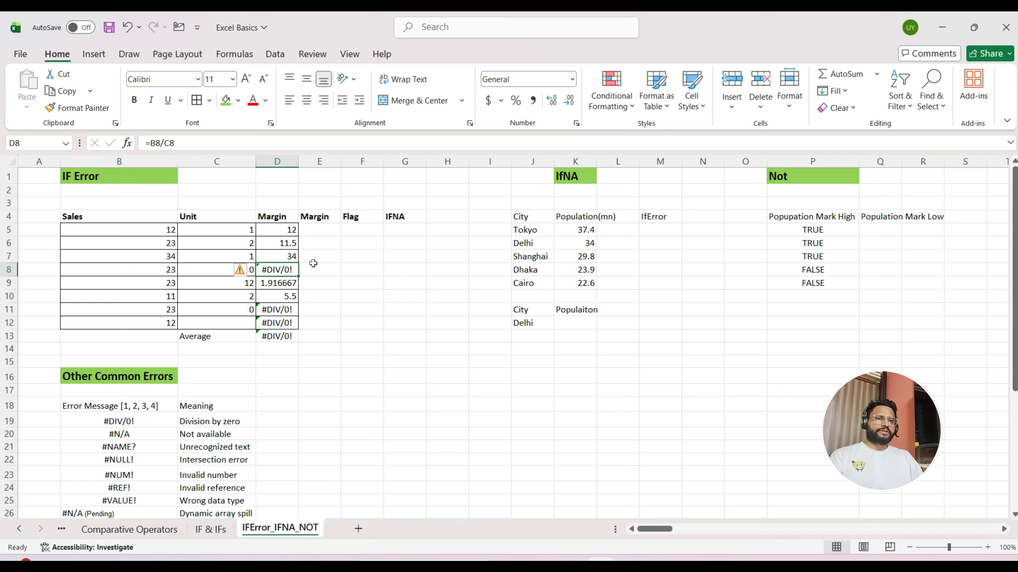
key(Down)
key(Down)
key(Down)
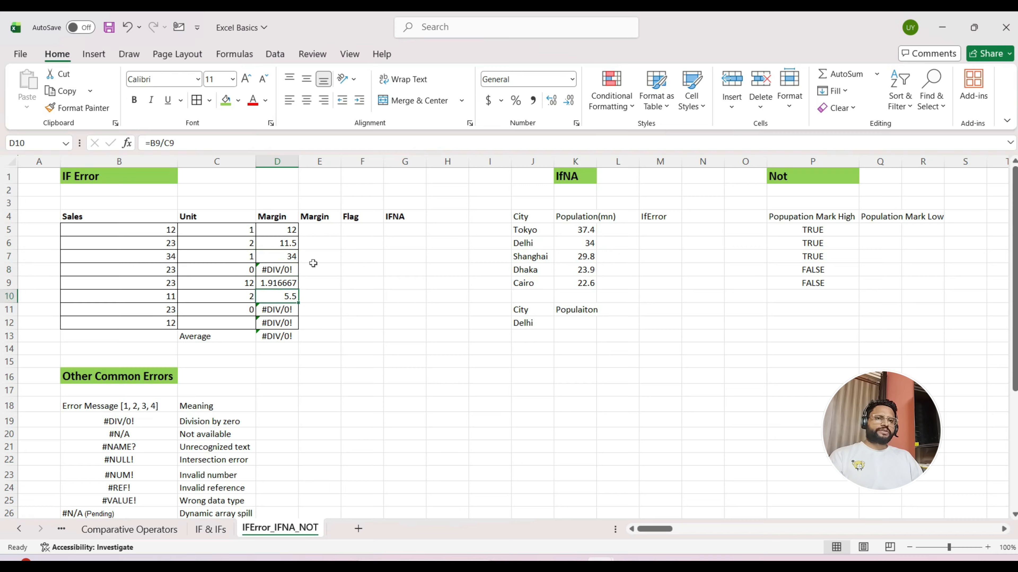
key(Down)
key(Down)
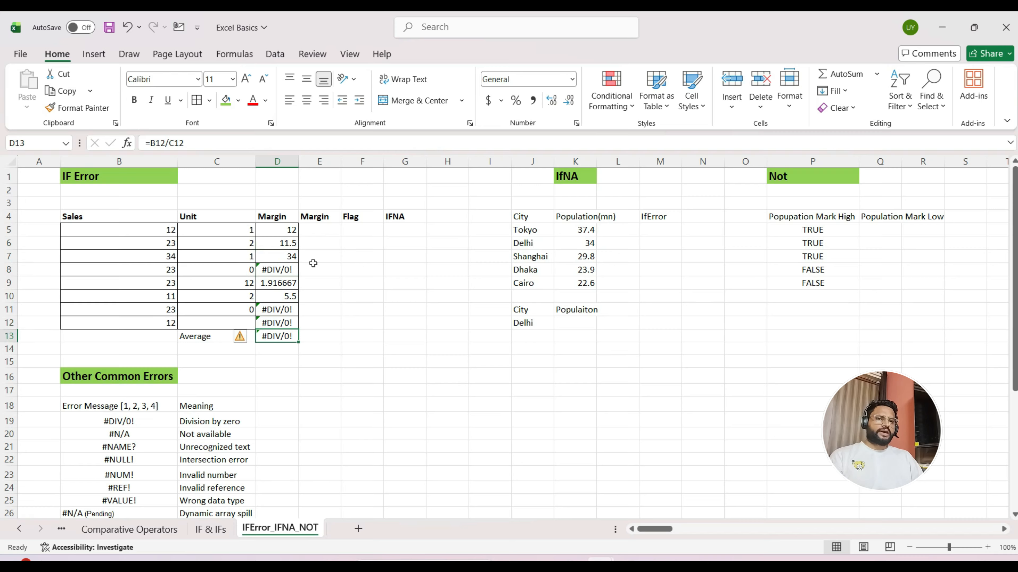
Make the Average label in C13 bold
key(Left)
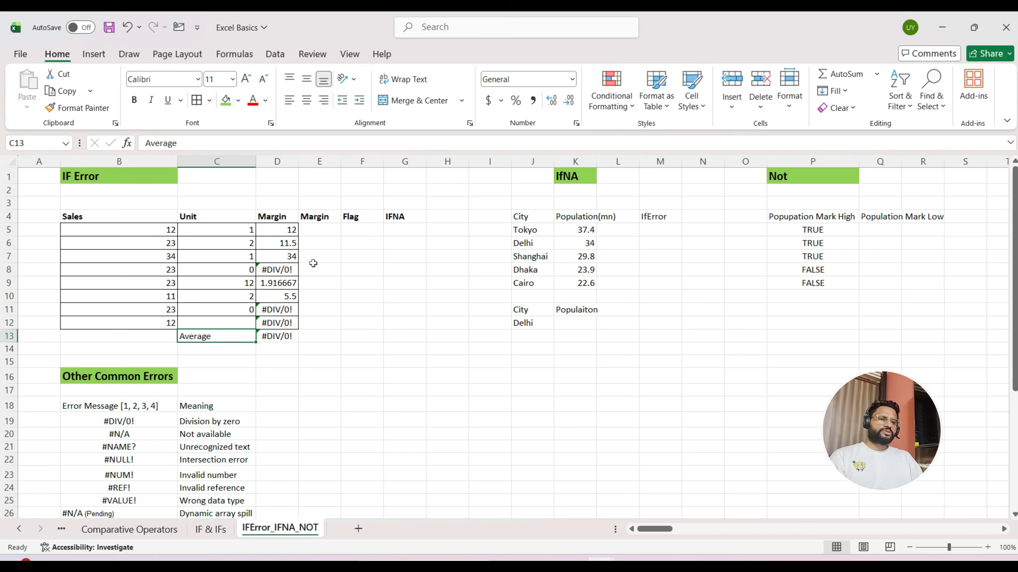
key(ctrl+b)
key(Down)
key(Up)
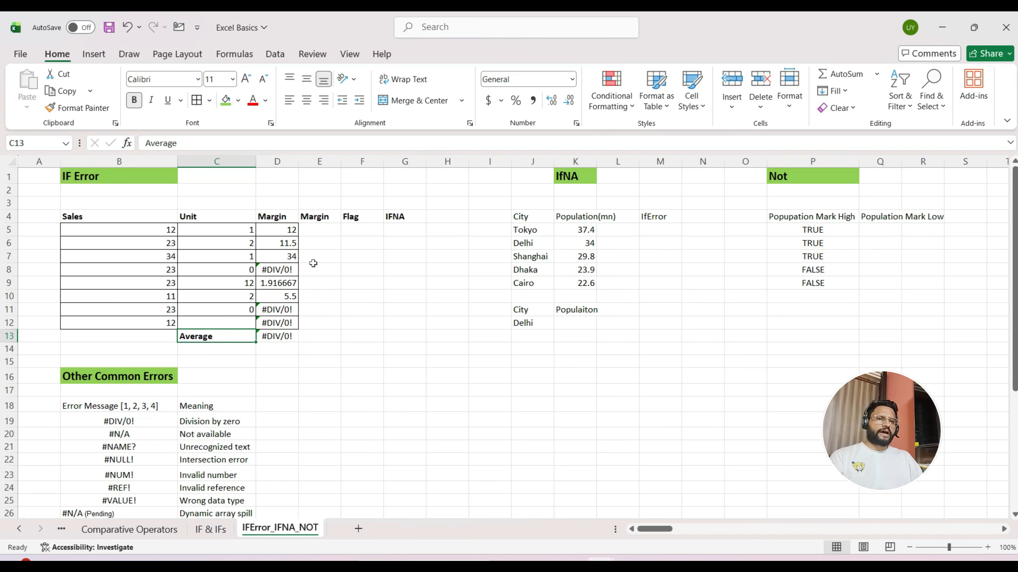
Check the average formula in D13 against the margin cells above it that it covers
key(Right)
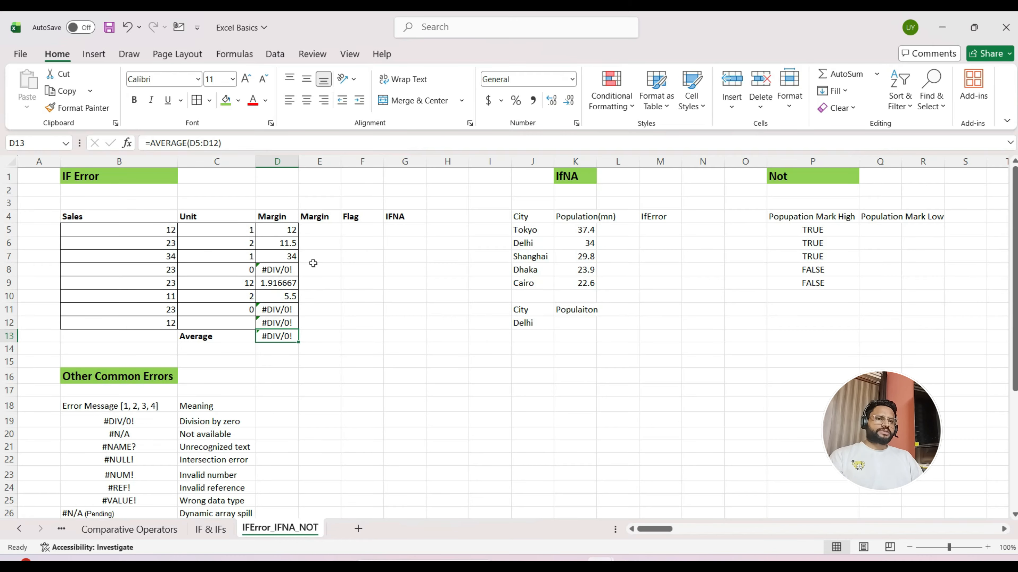
key(Up)
key(Up)
key(Up)
key(Up)
key(Up)
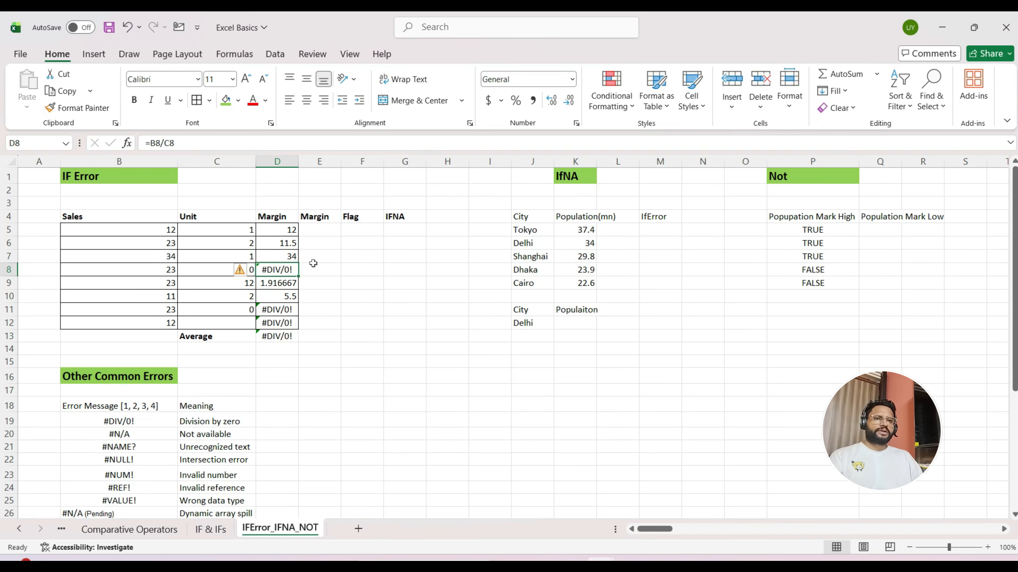
key(Down)
key(Down)
key(Down)
key(Down)
key(Down)
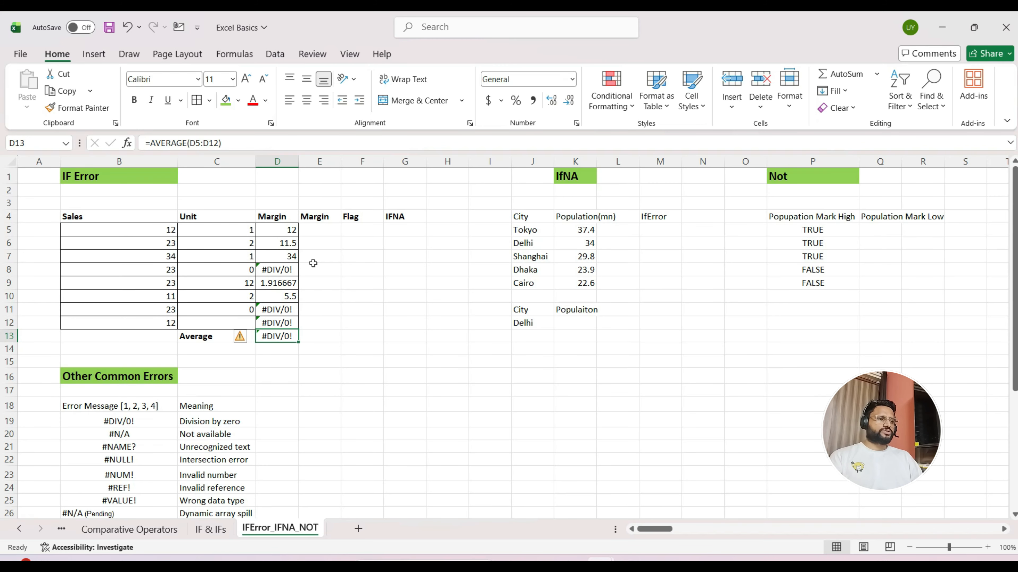
key(Up)
key(Up)
key(Up)
key(Up)
key(Up)
key(Up)
key(Up)
key(Up)
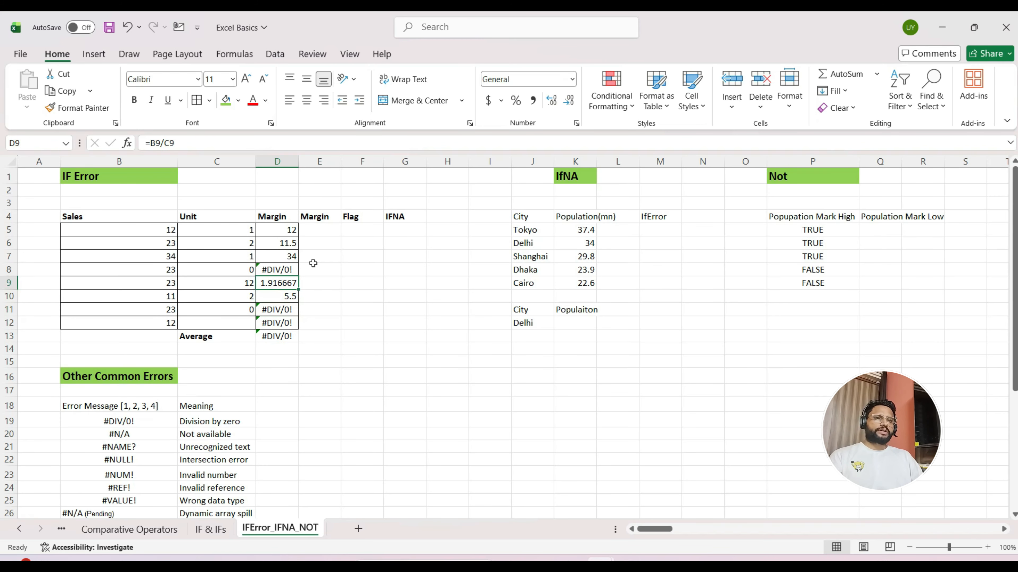
Enter =IFERROR(B5/C5,0) in E5, the first cell of the second Margin column
key(Right)
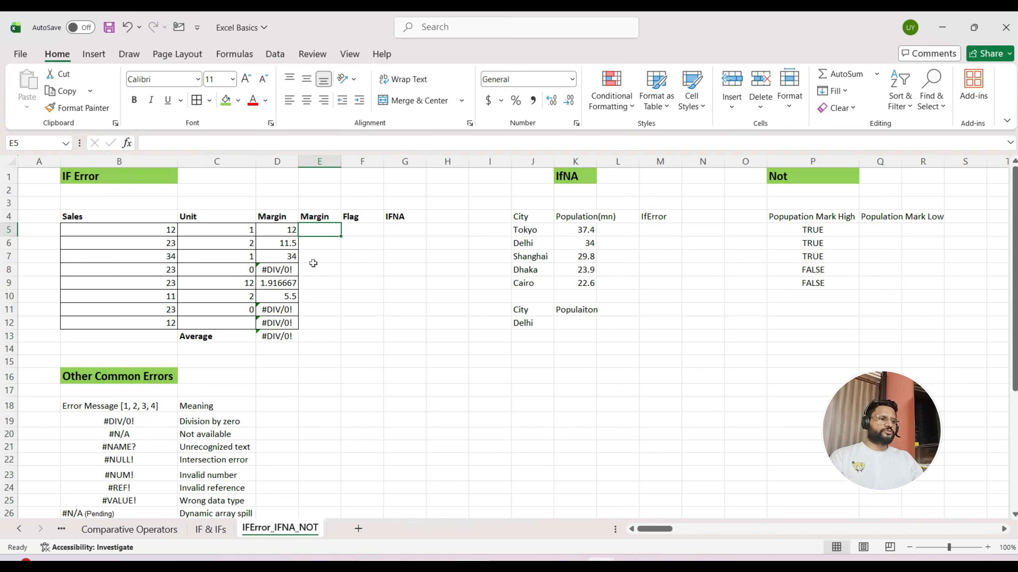
key(Left)
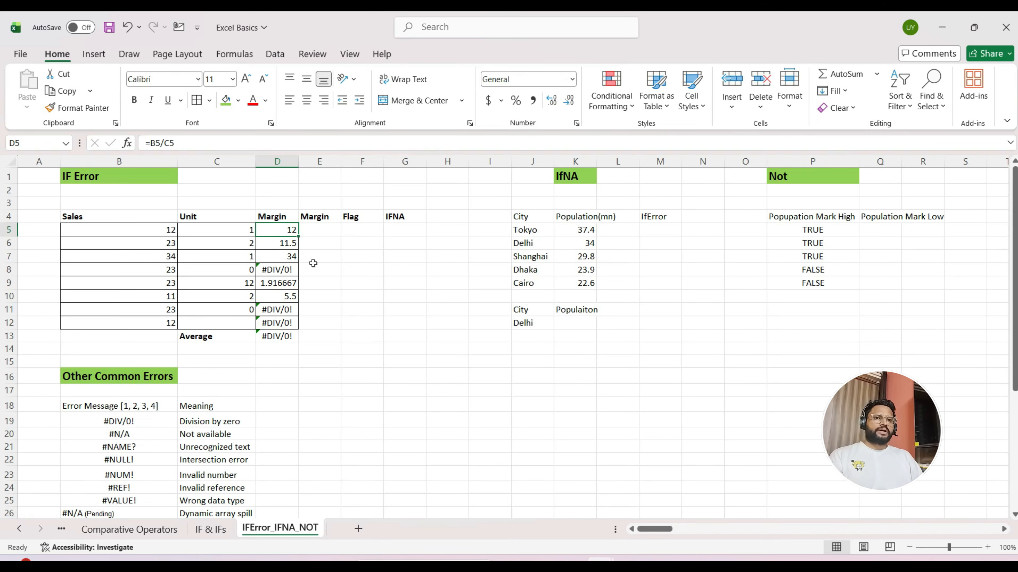
key(Right)
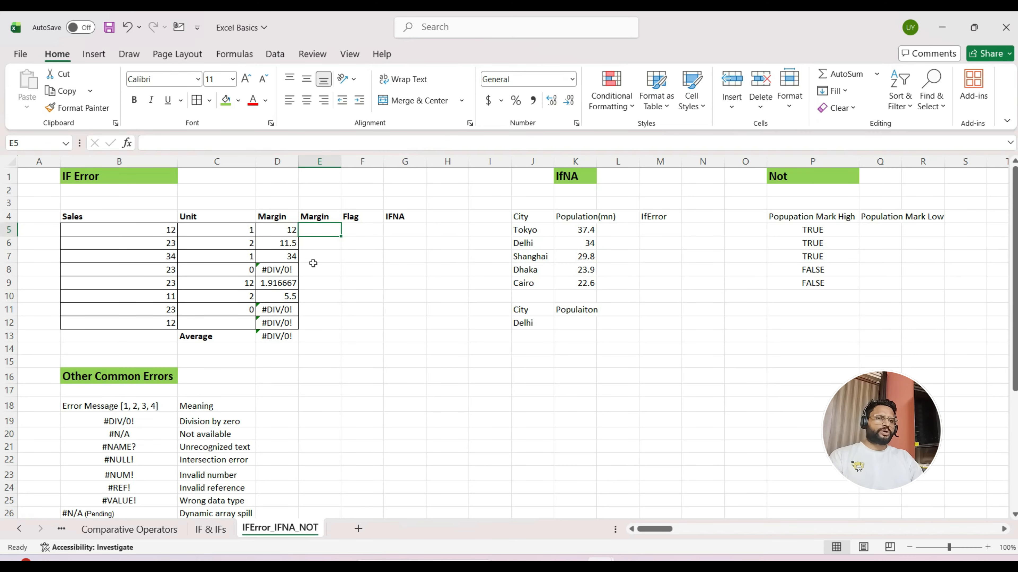
text(=if)
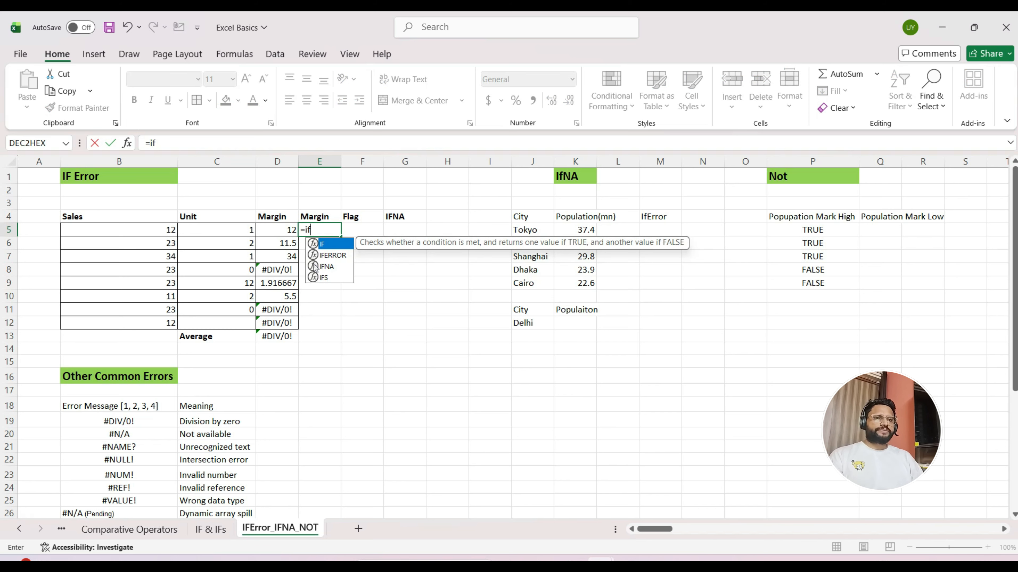
key(Down)
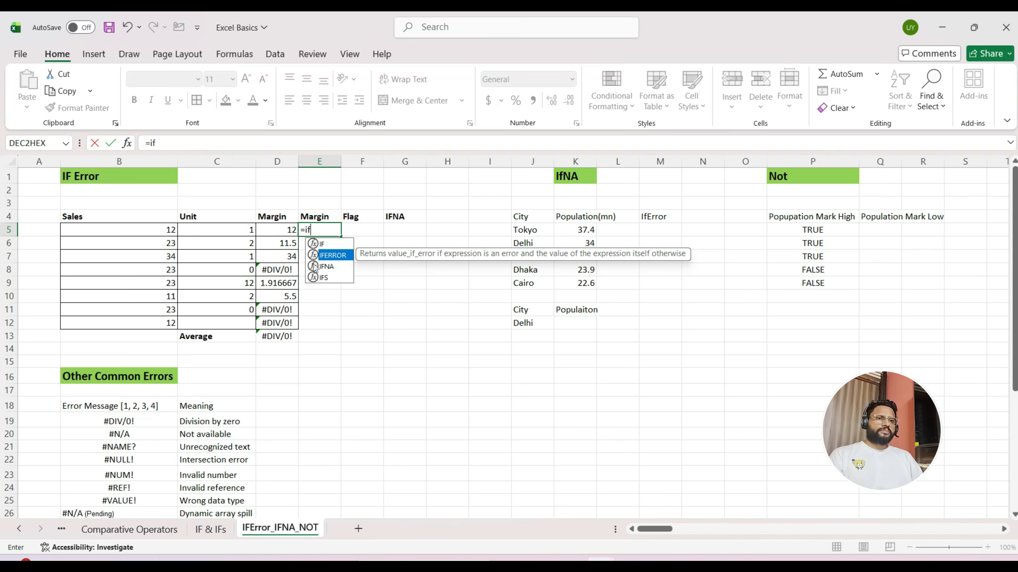
key(Tab)
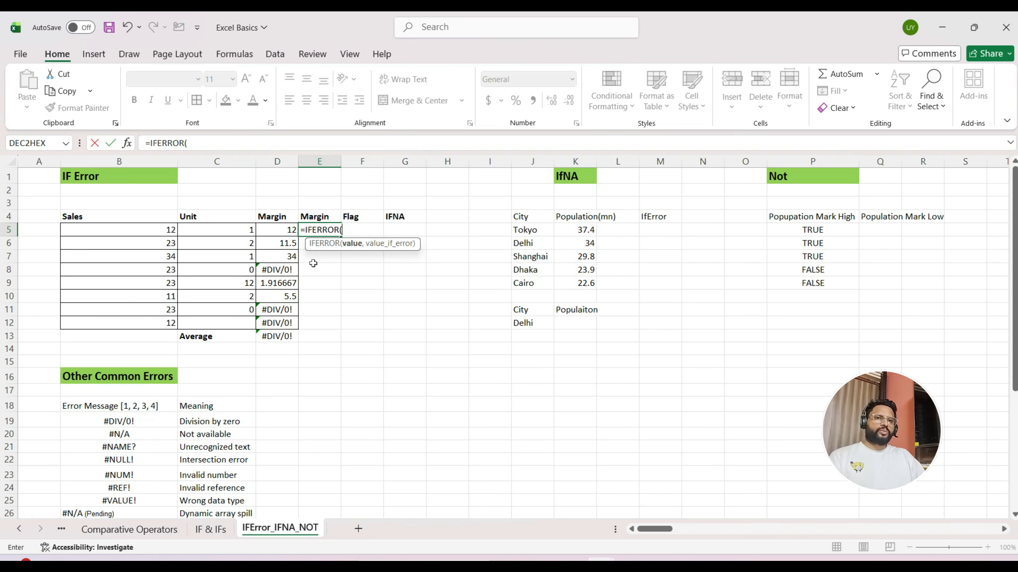
click(127, 227)
text(/)
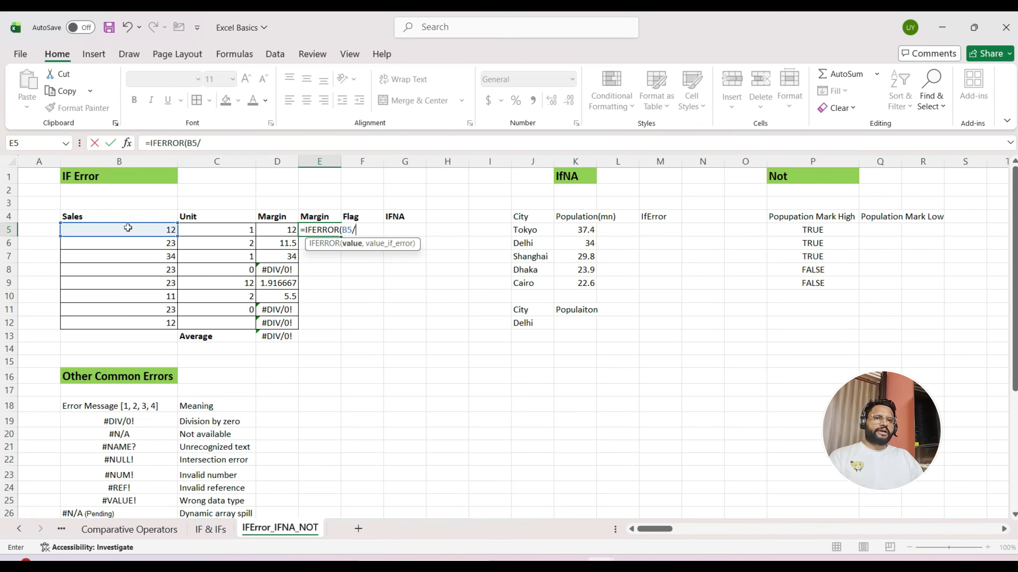
key(Left)
key(Left)
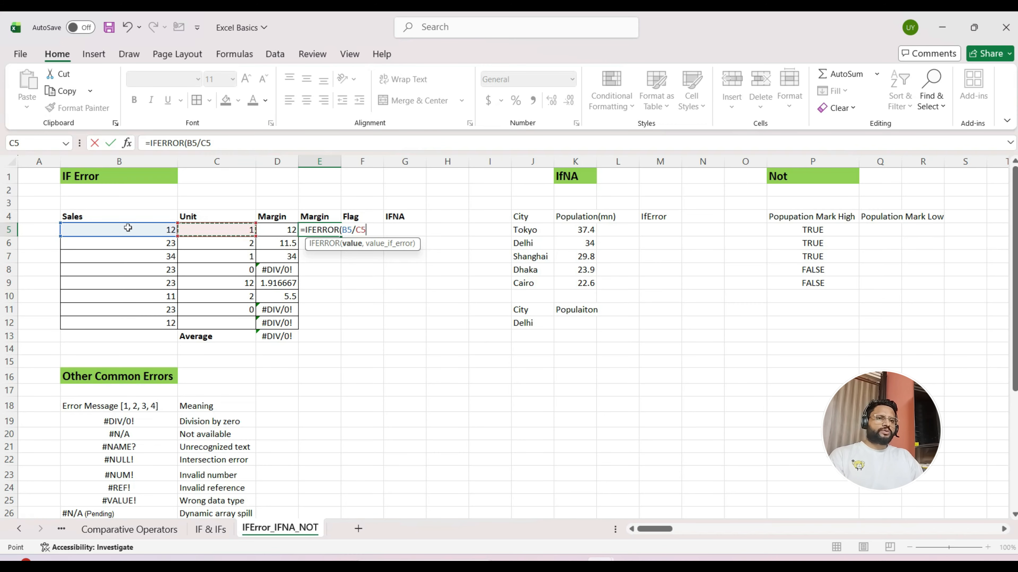
text(,)
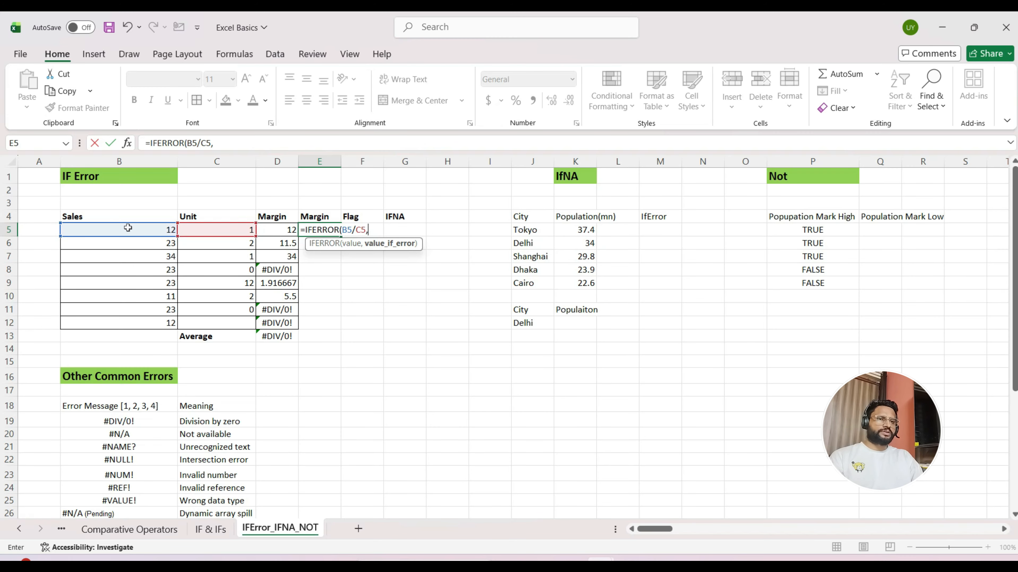
text(0))
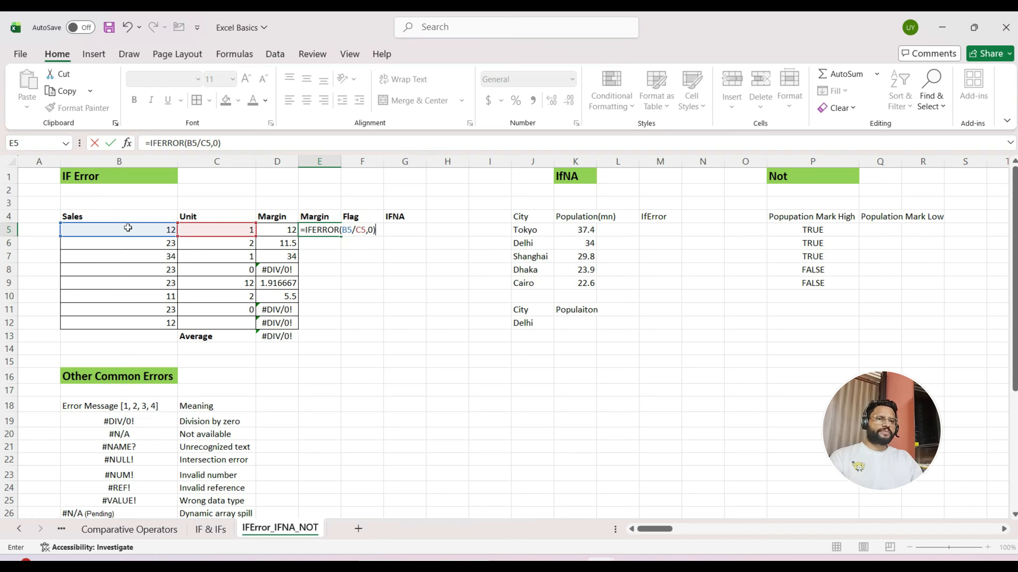
key(Return)
key(Up)
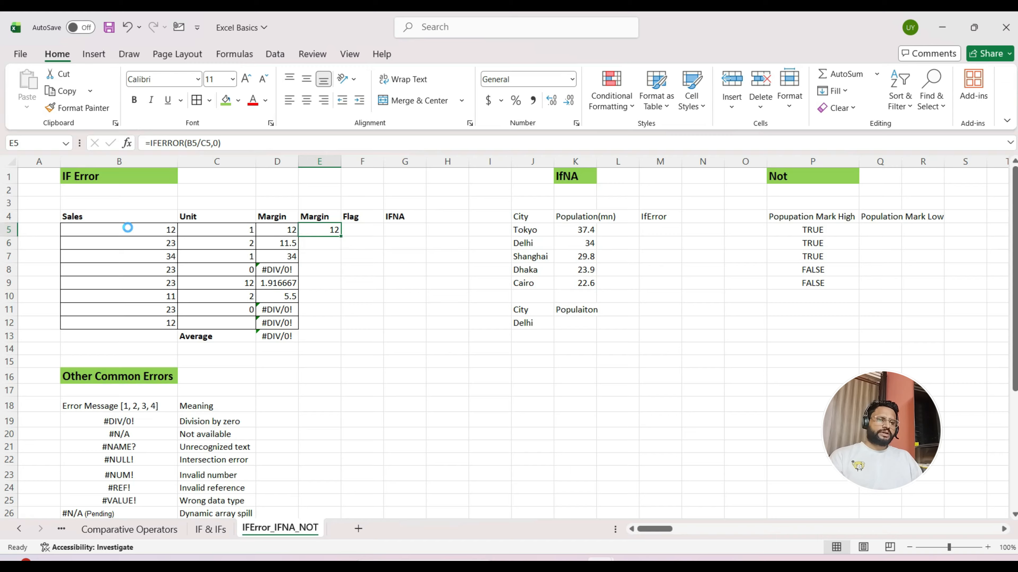
Copy the IFERROR formula from E5 down the second Margin column through E12
key(ctrl+c)
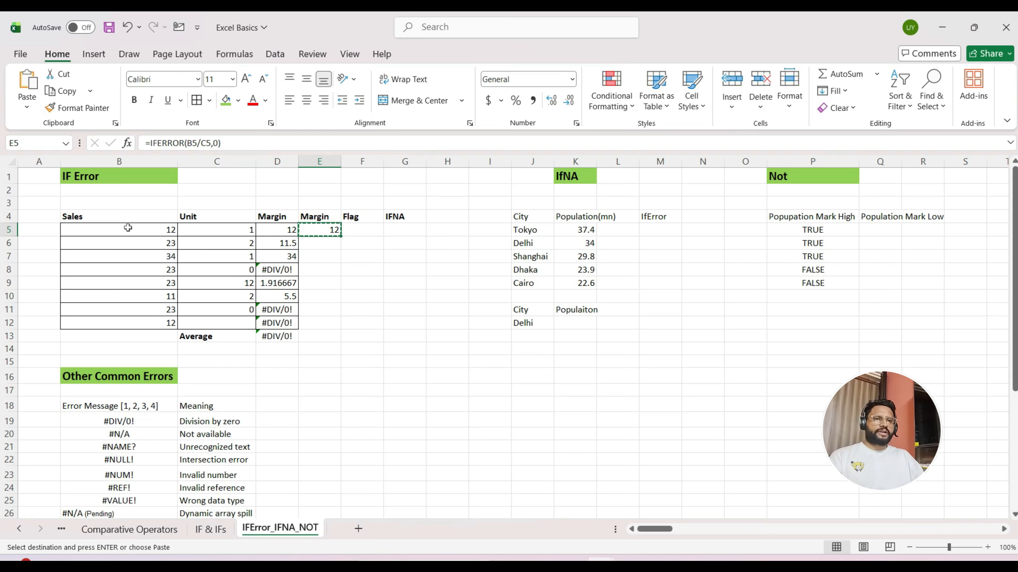
key(Left)
key(ctrl+Down)
key(Up)
key(Right)
key(ctrl+shift+Up)
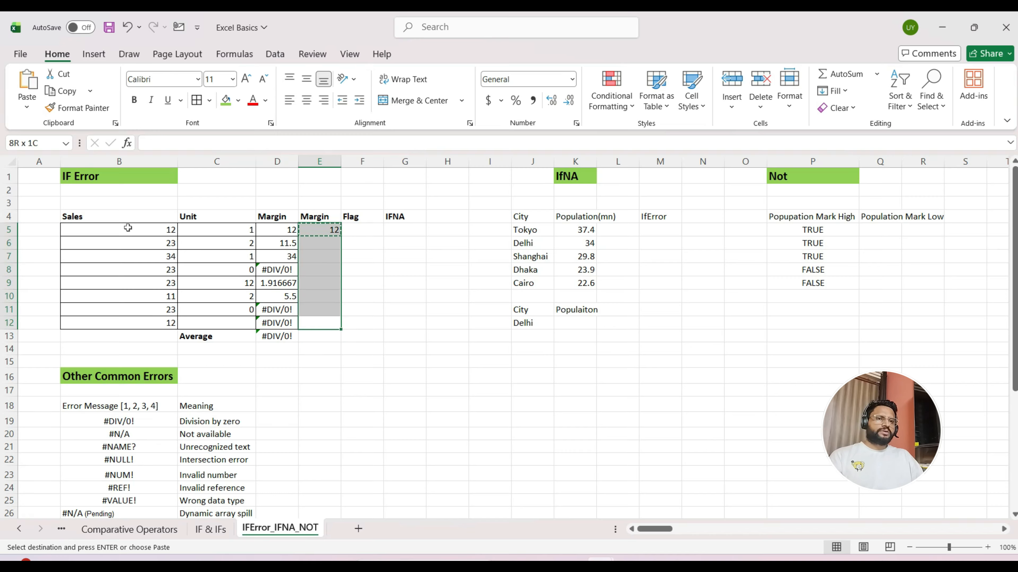
key(ctrl+v)
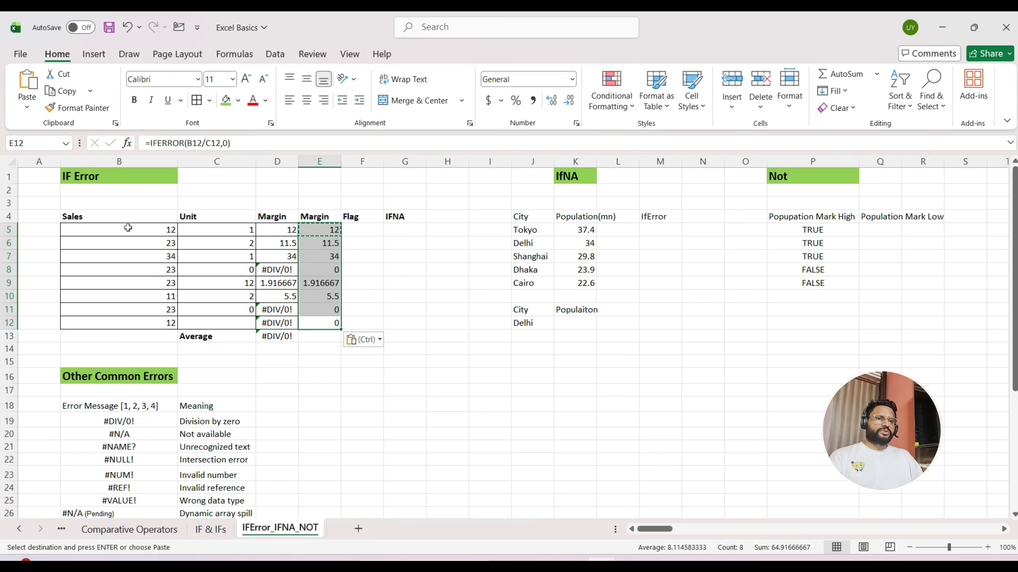
key(Escape)
Check the copied IFERROR formulas in the second Margin column, from E5 through E12
key(Down)
key(Up)
key(Up)
key(Up)
key(Up)
key(Up)
key(Up)
key(Up)
key(Up)
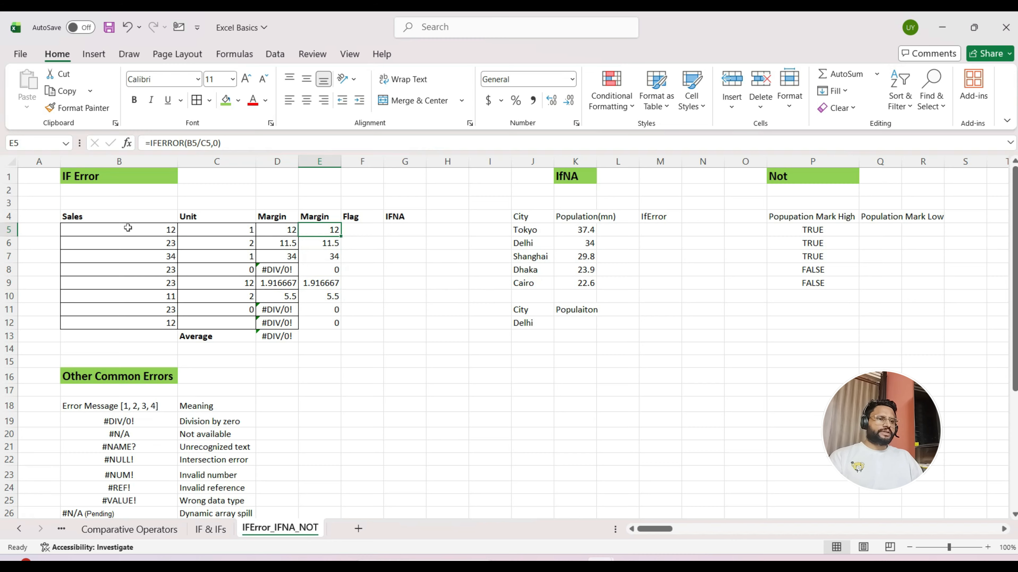
key(Down)
key(Down)
key(Down)
key(Down)
key(Down)
key(Down)
key(Down)
Enter =AVERAGE(E5:E12) in E13, below the second Margin column
key(Down)
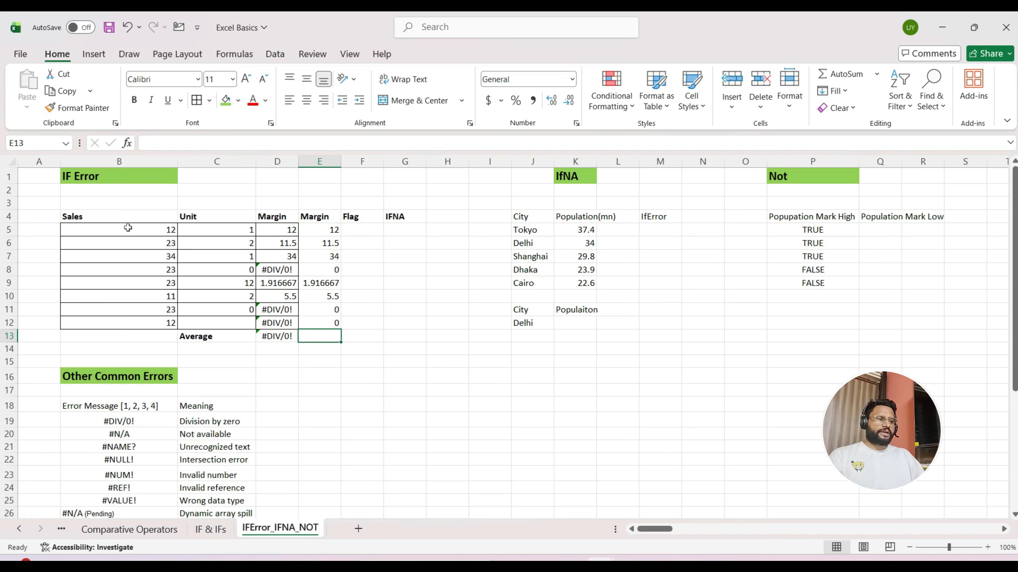
text(=ave)
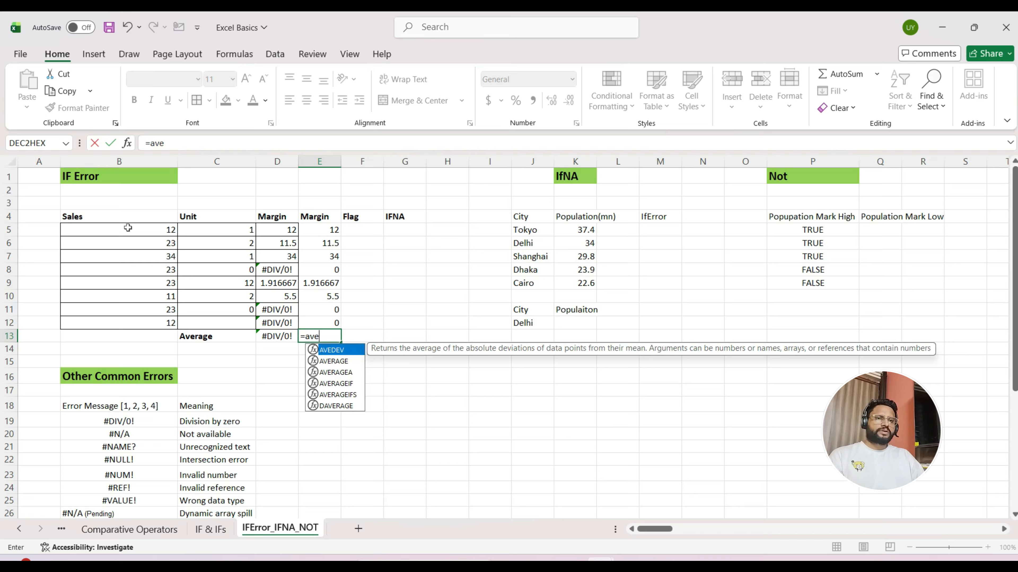
key(Down)
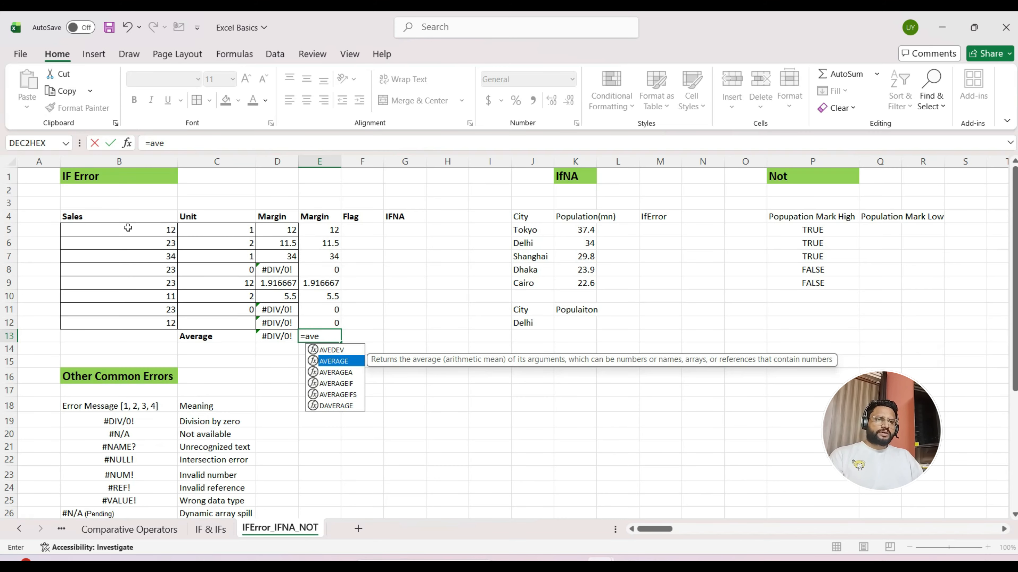
key(Tab)
key(Up)
key(ctrl+shift+Up)
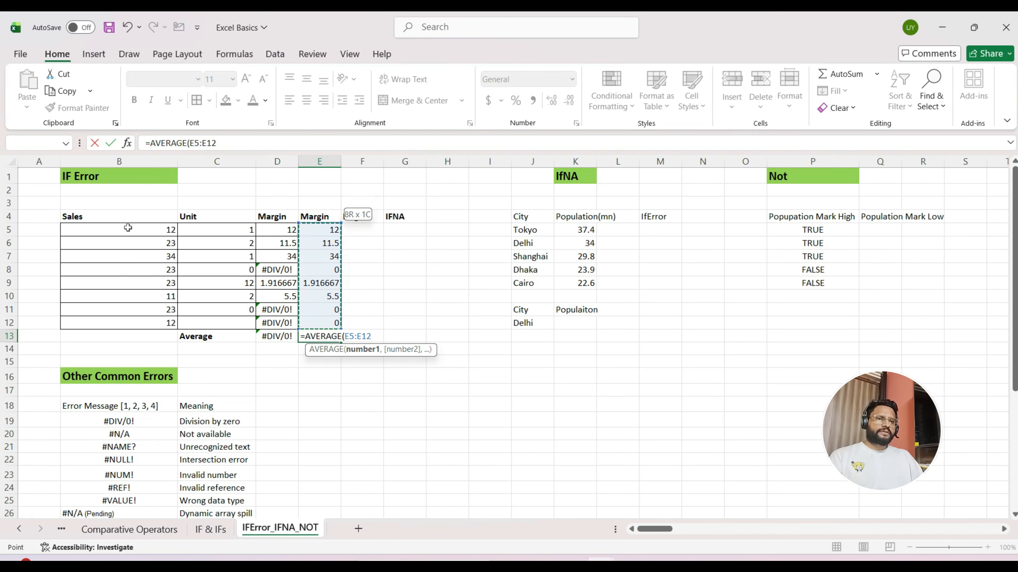
key(Return)
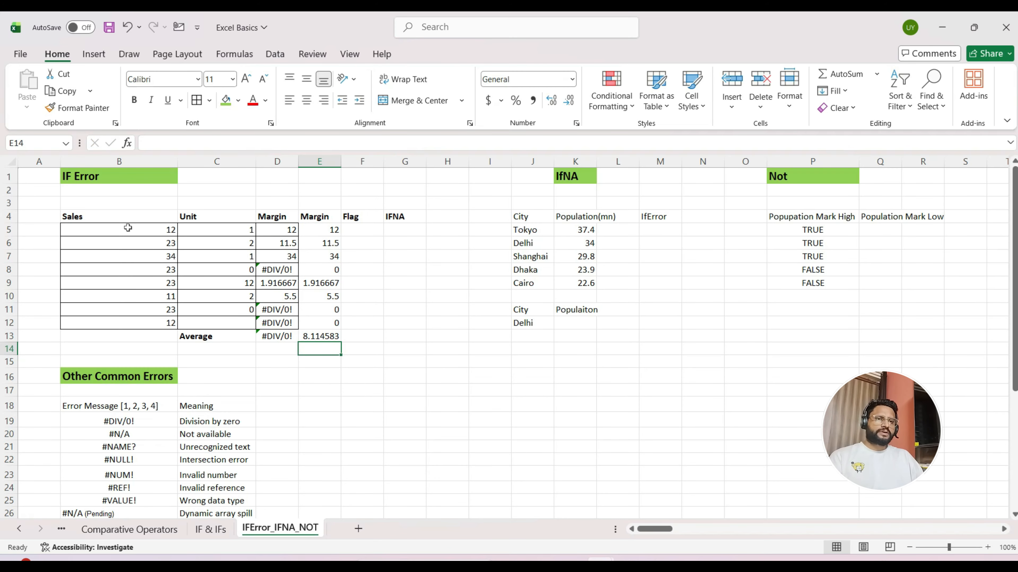
Reduce the number format of E9 and the average in E13 to one decimal place
key(Up)
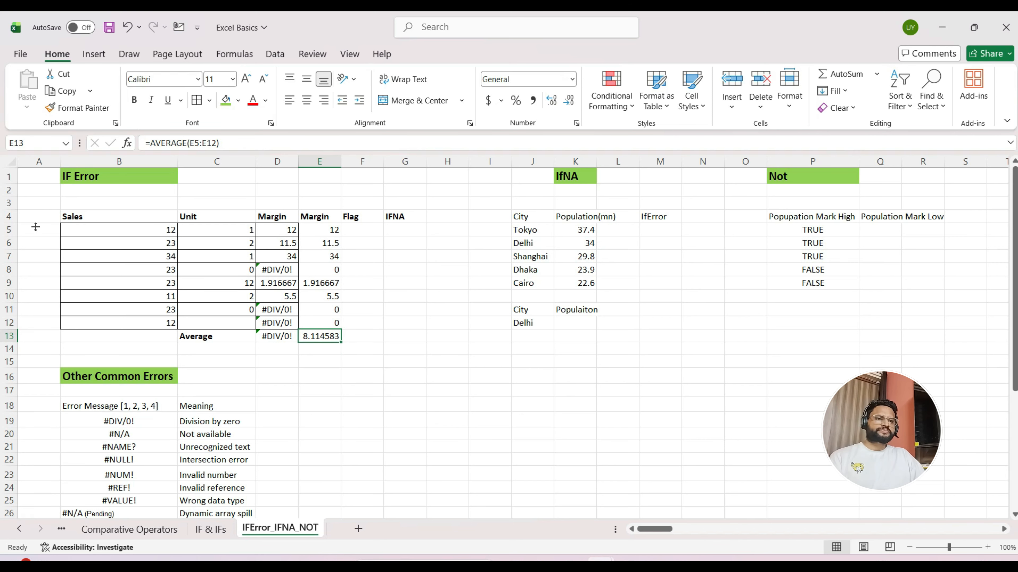
ctrl+click(324, 282)
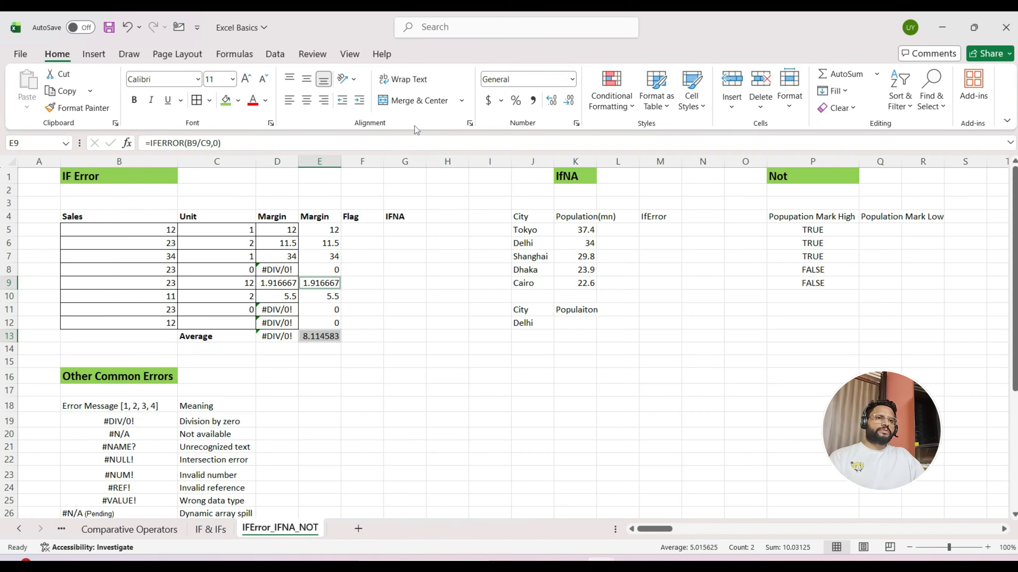
click(568, 101)
click(567, 101)
click(568, 101)
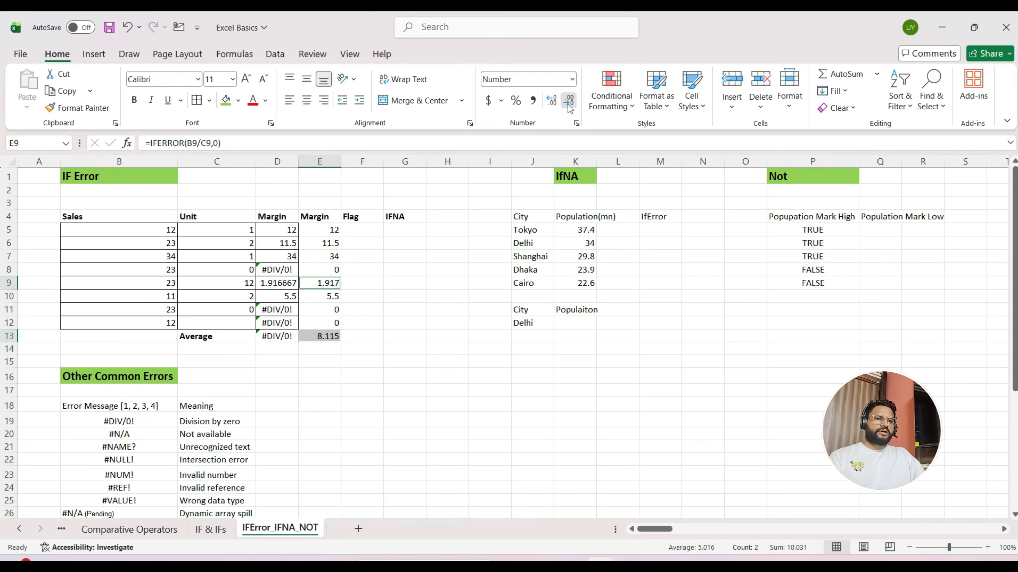
click(568, 101)
click(567, 101)
Compare the averages of the two Margin columns in row 13, beside the Average label
click(324, 296)
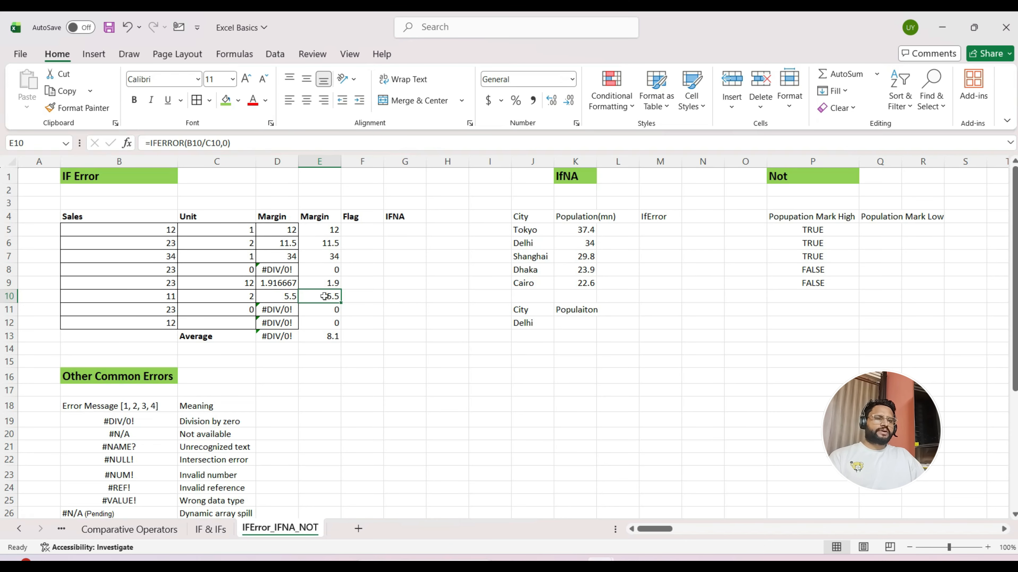
key(Down)
key(Down)
key(Down)
key(Left)
key(Left)
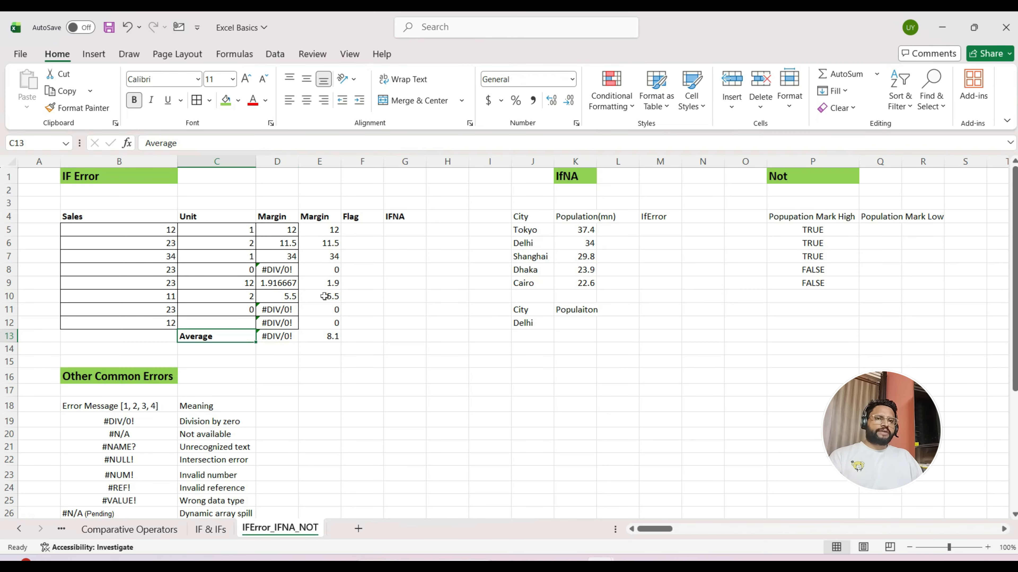
key(Right)
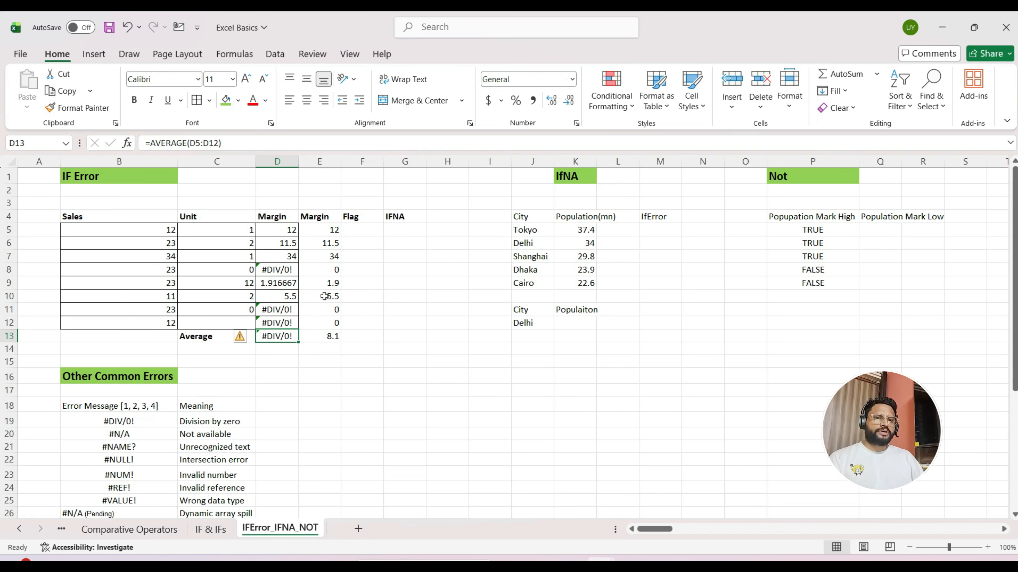
key(Left)
key(Right)
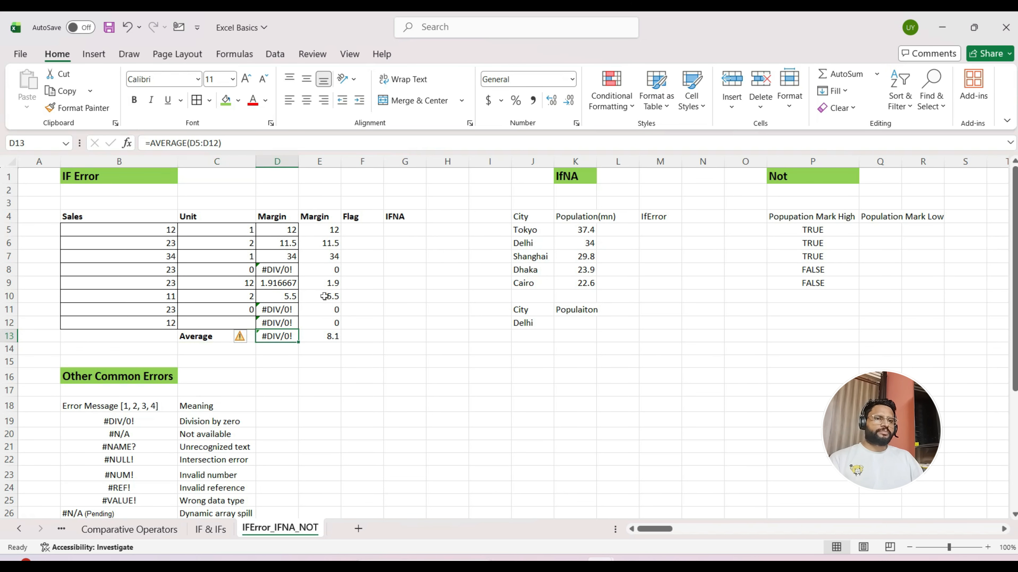
key(Right)
key(Right)
Review the second Margin column's formulas from E11 up to E5 and compare E5 with the division formula in D5
key(Up)
key(Up)
key(Left)
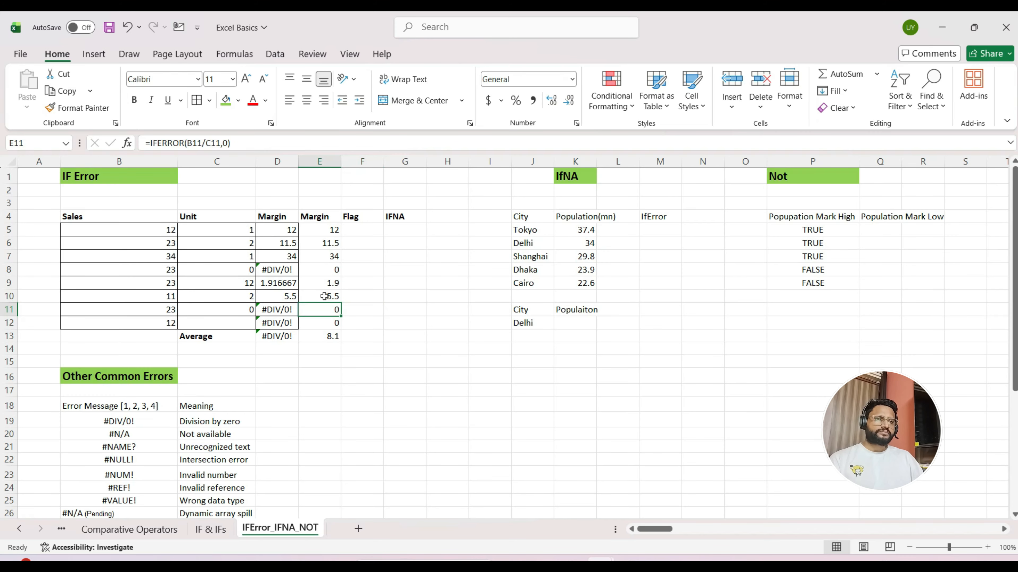
key(Up)
key(Up)
key(Up)
key(Up)
key(Up)
key(Up)
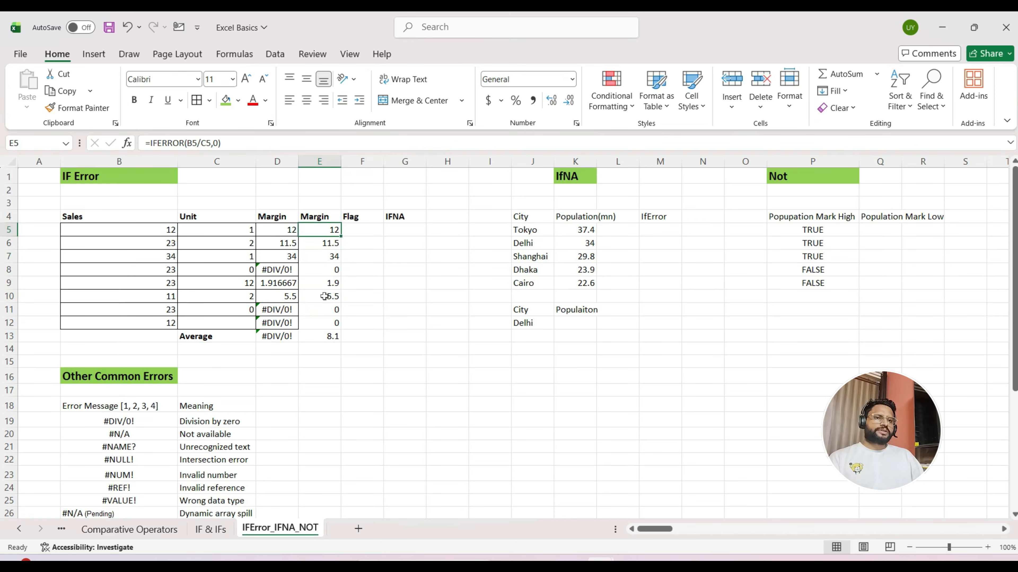
key(Left)
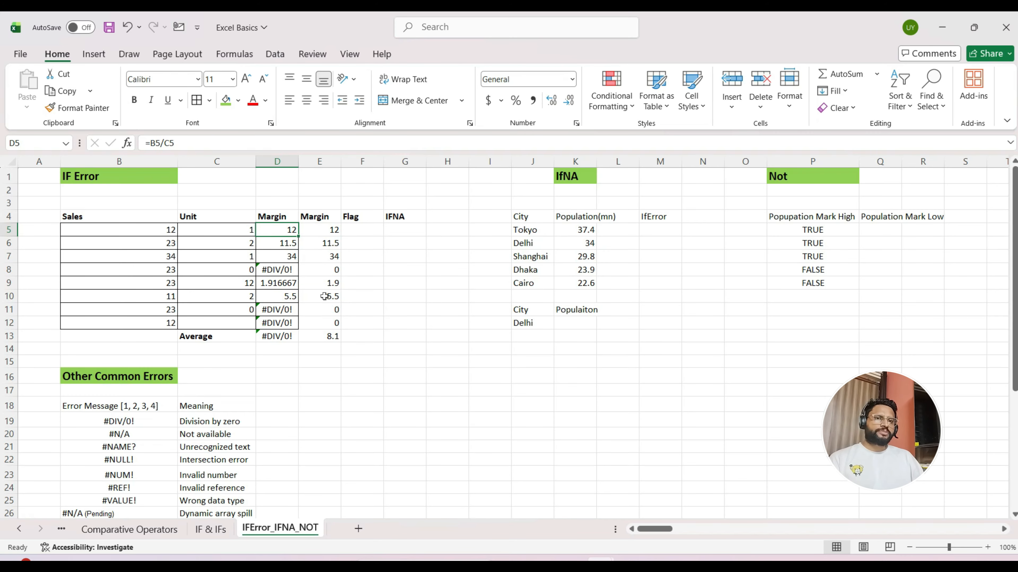
key(Right)
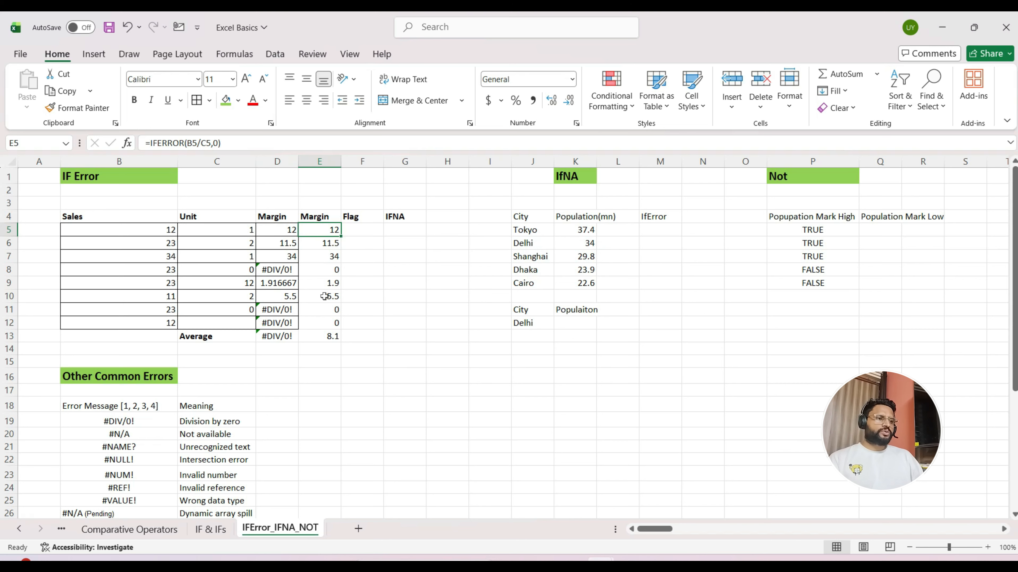
Wrap the division in D5 as =IFERROR(B5/C5,0) and fill it down the first Margin column through D12
key(Left)
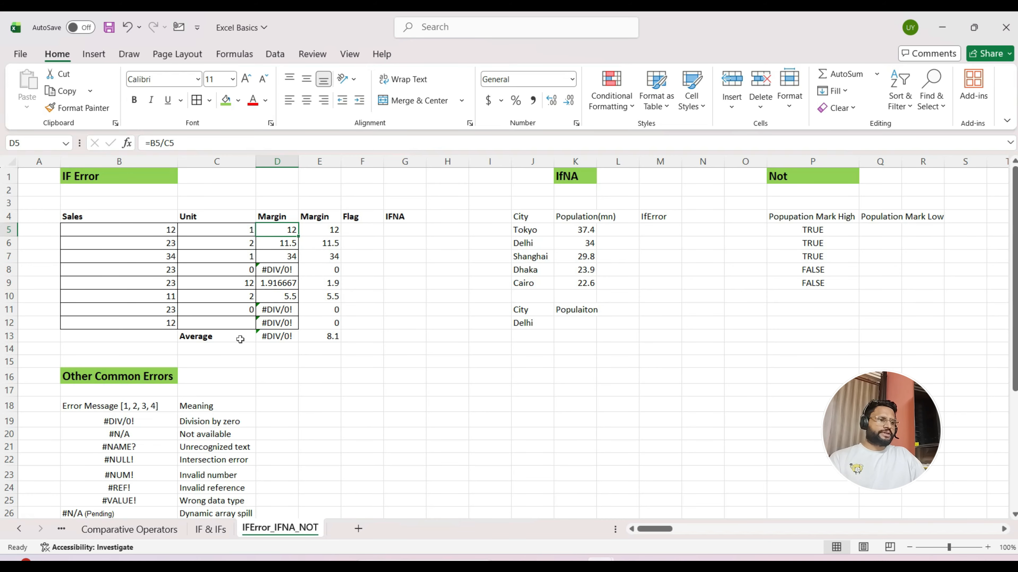
click(152, 143)
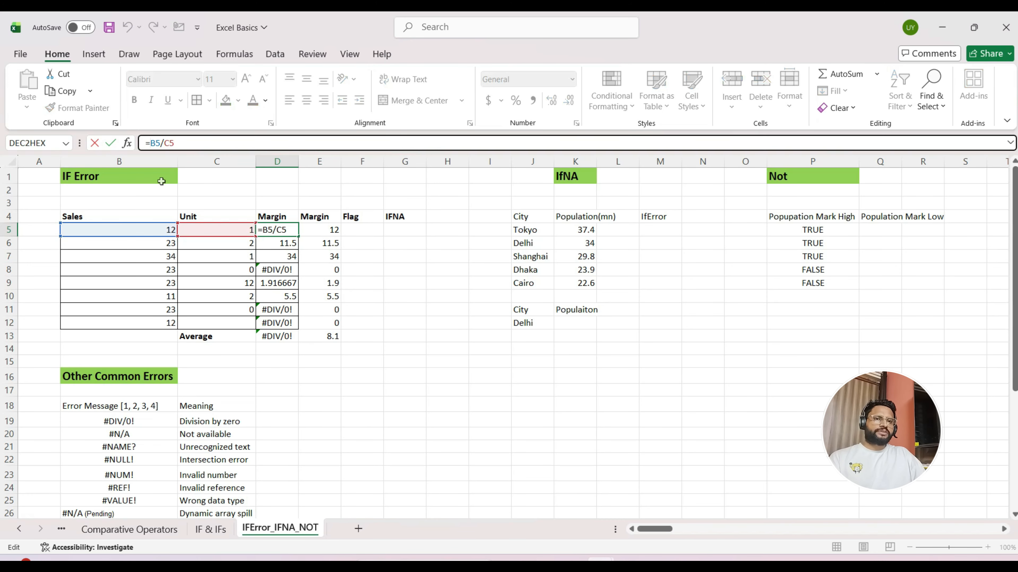
text(IFERROR()
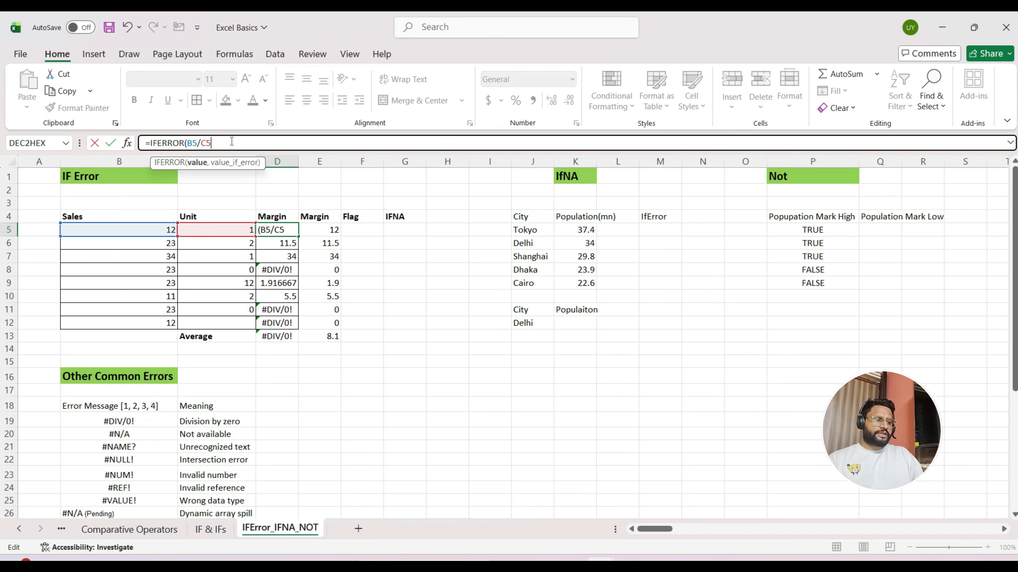
text(,)
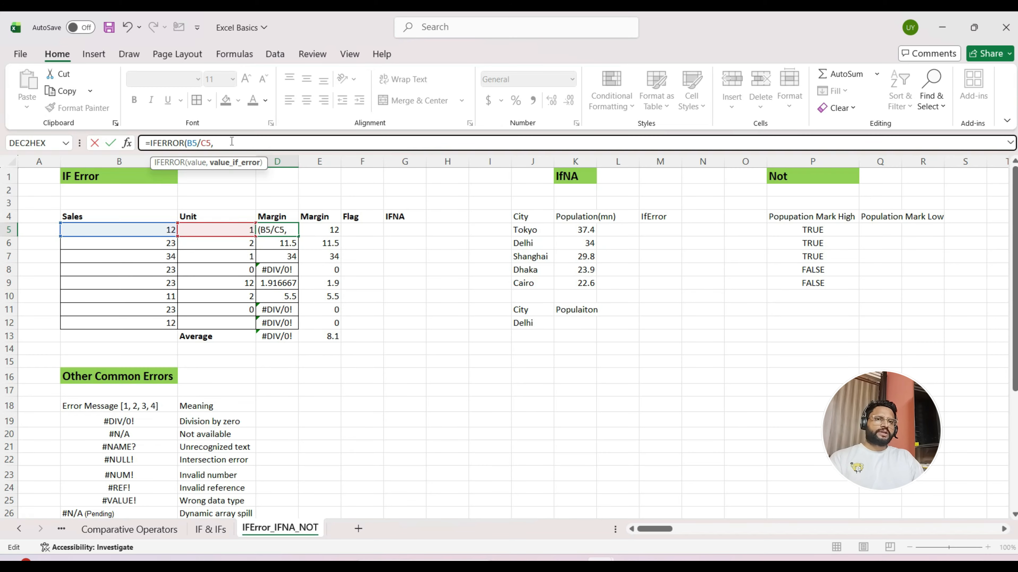
text(0)
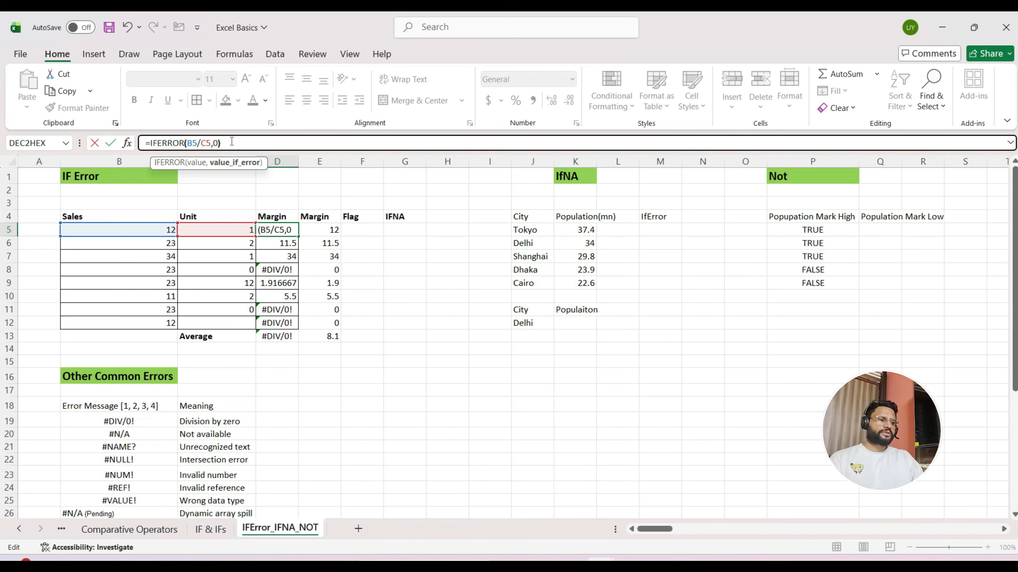
text())
key(Return)
key(Up)
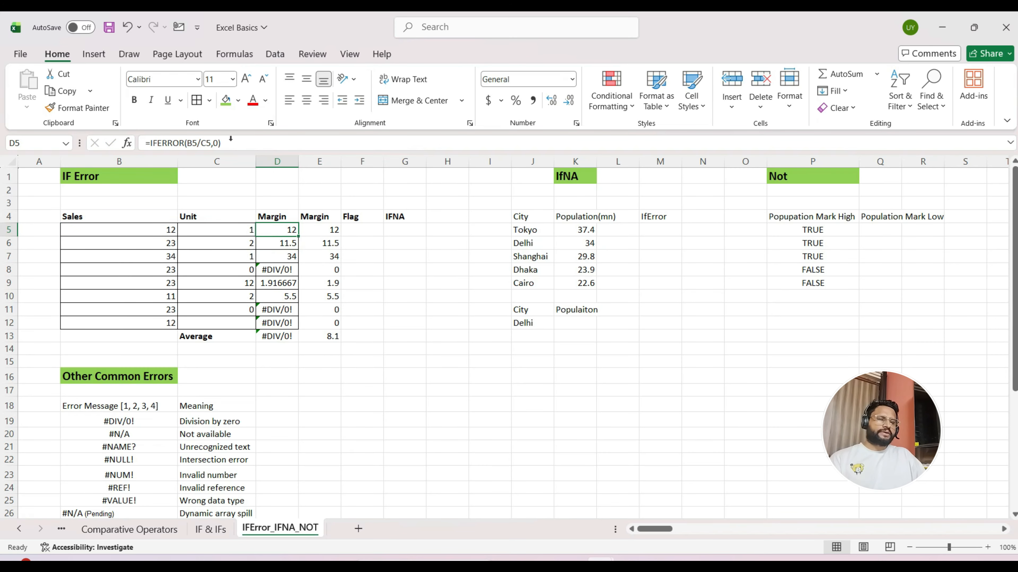
double_click(300, 238)
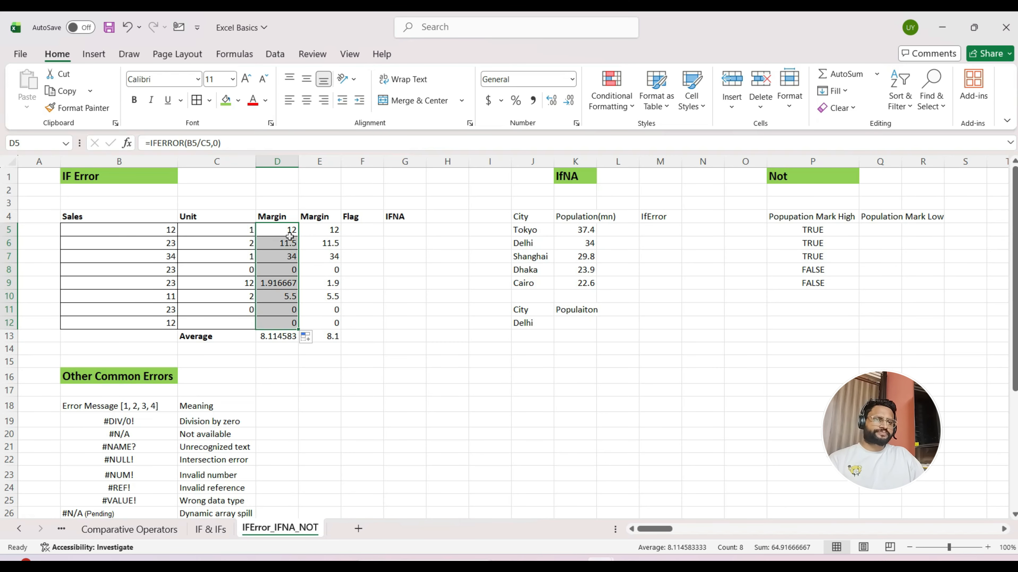
Examine the first Flag cell, the Unit value in C8 and the first Margin column from row 9 up to its header
click(345, 232)
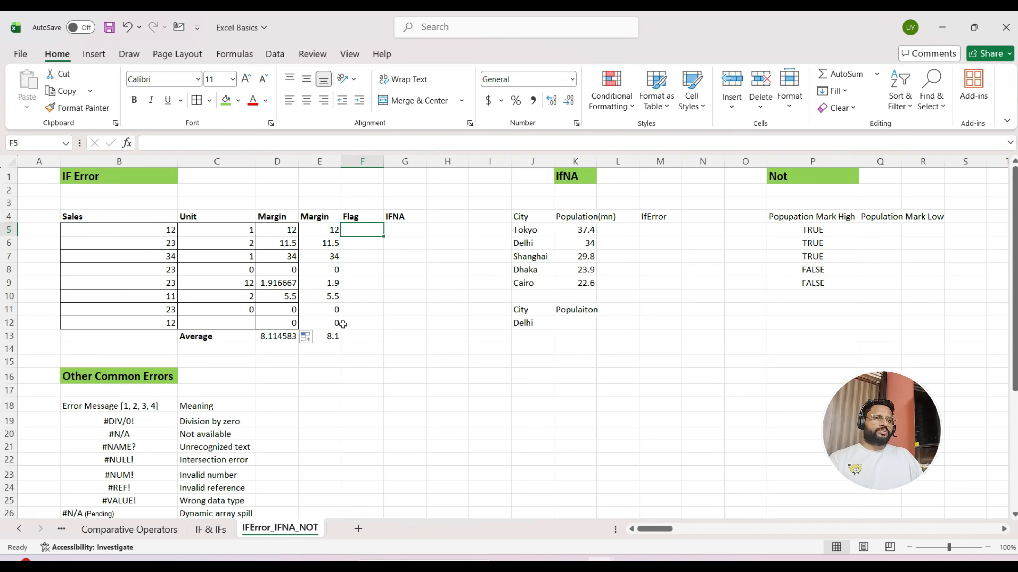
key(Left)
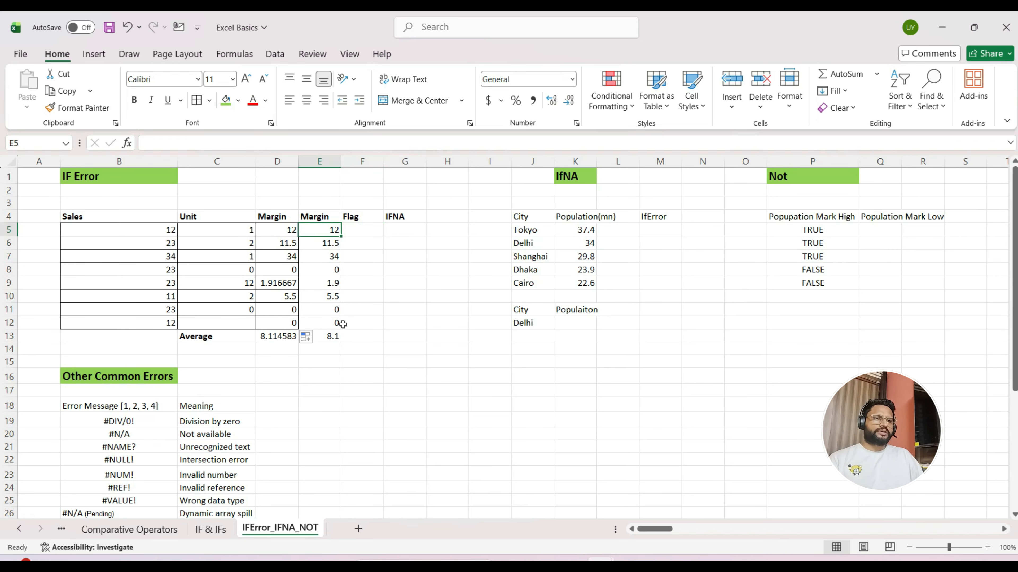
key(Right)
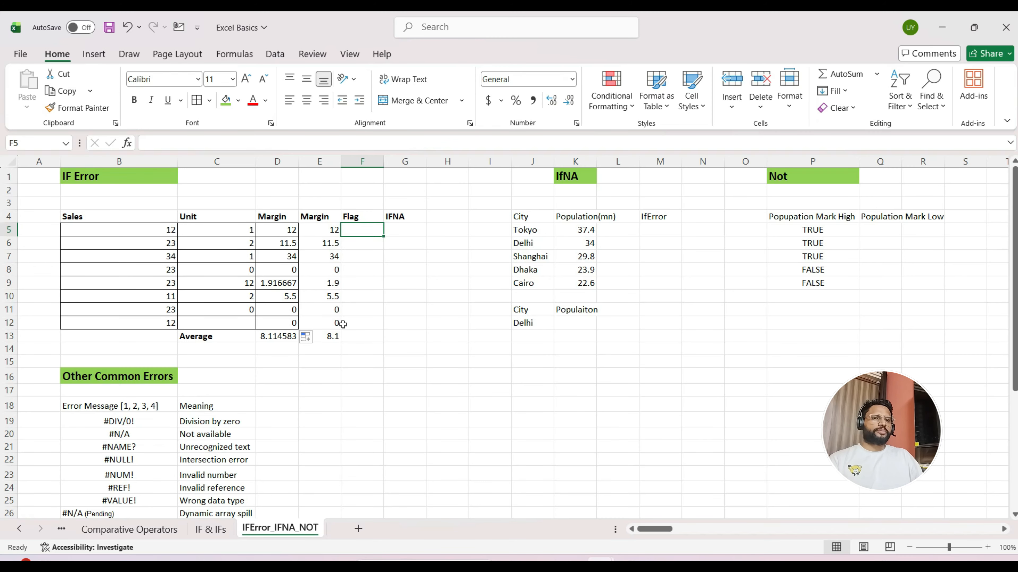
key(Left)
key(Left)
key(Left)
key(Down)
key(Down)
key(Down)
key(Down)
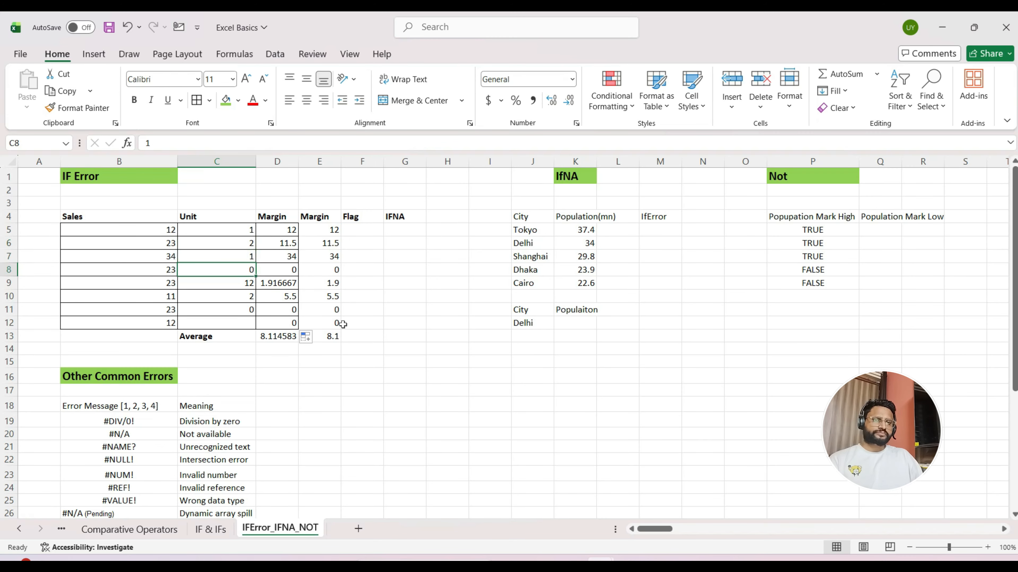
key(Right)
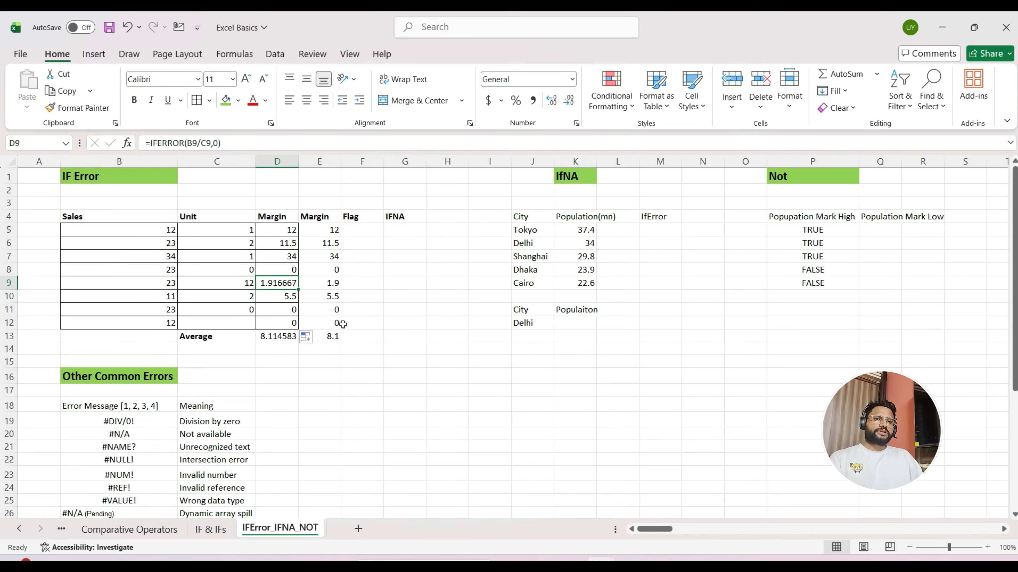
key(Up)
key(Up)
key(Up)
key(Up)
key(Up)
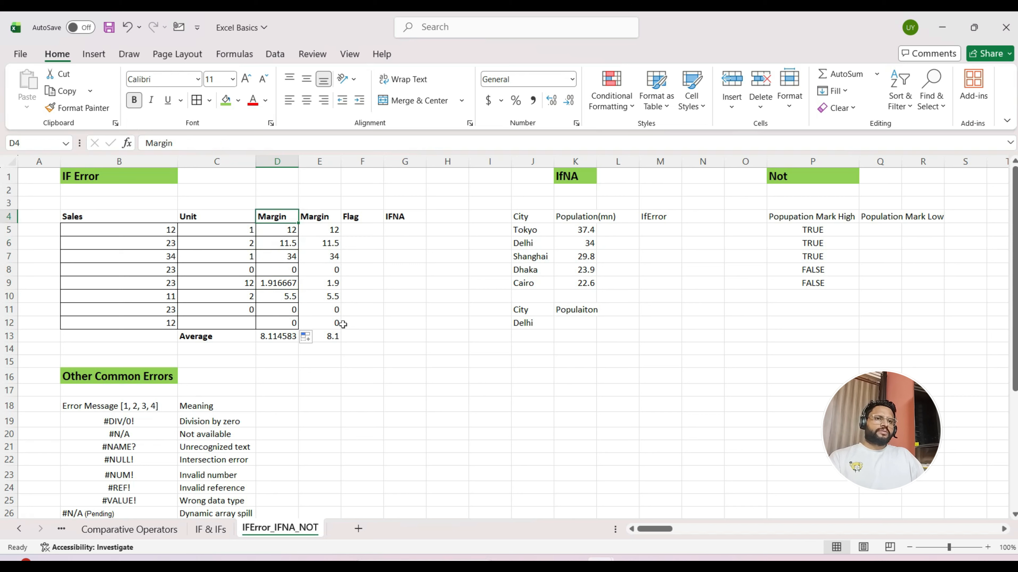
Enter the division formula =B5/C5 in the first Flag cell, F5
key(Right)
key(Right)
key(Down)
text(=)
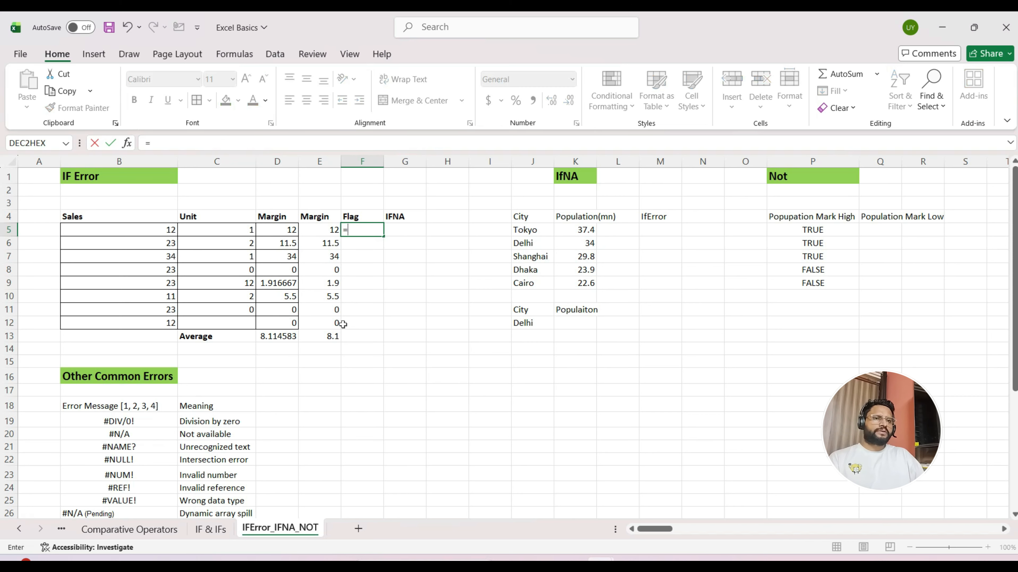
key(Left)
key(Left)
key(Left)
key(Left)
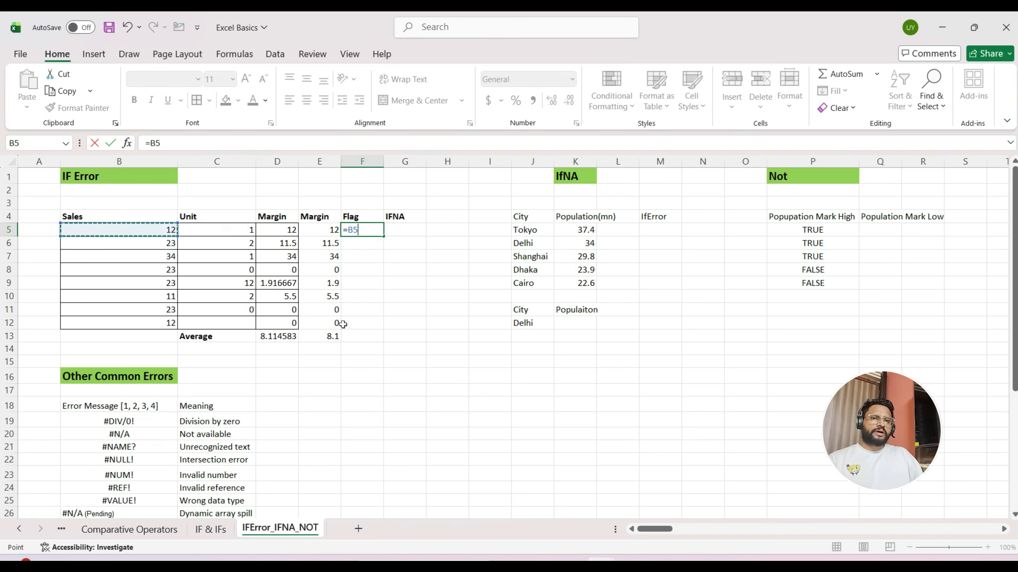
text(/)
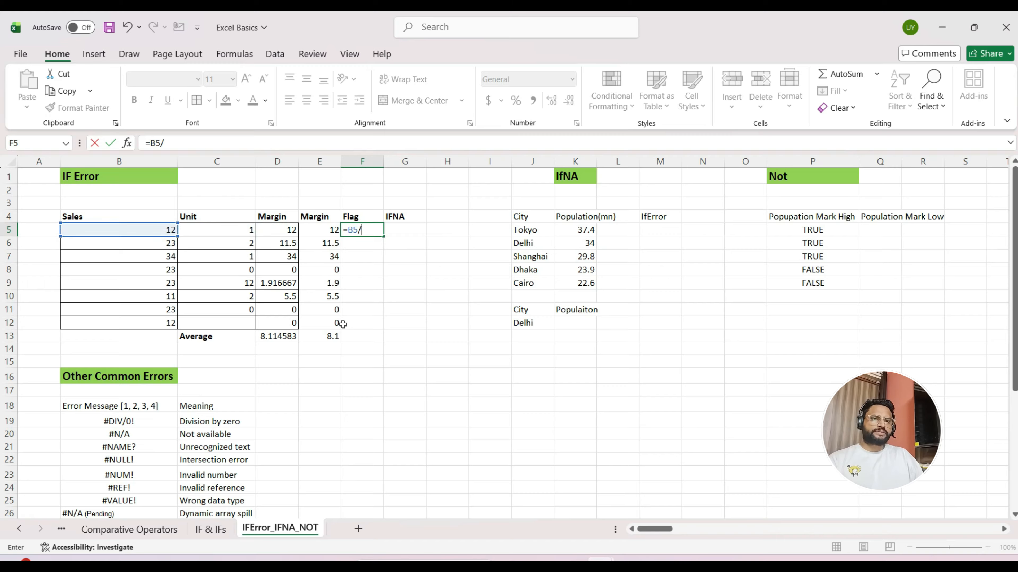
key(Left)
key(Left)
key(Left)
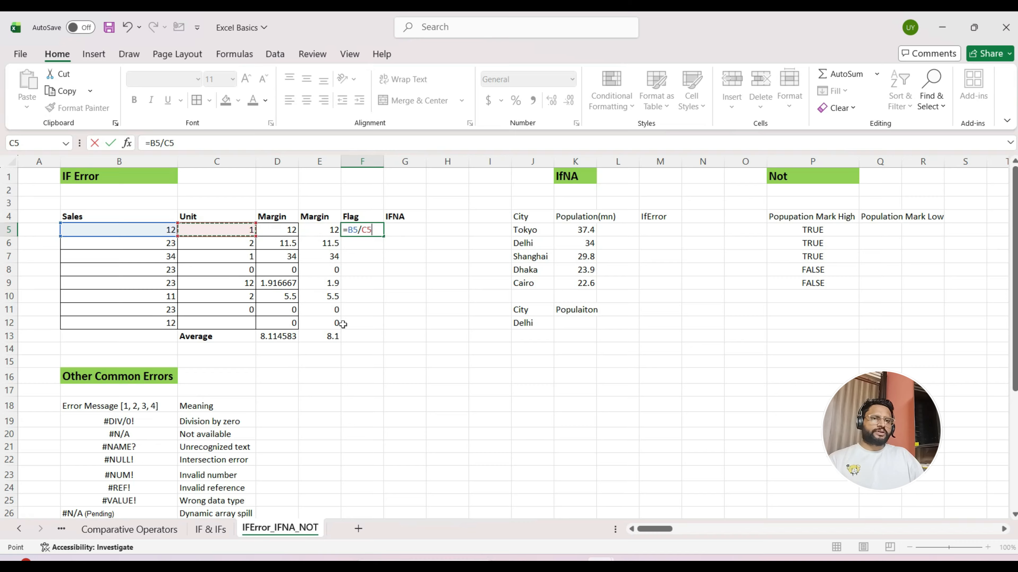
key(Return)
Fill the F5 division formula down the Flag column through F12
key(Up)
key(ctrl+c)
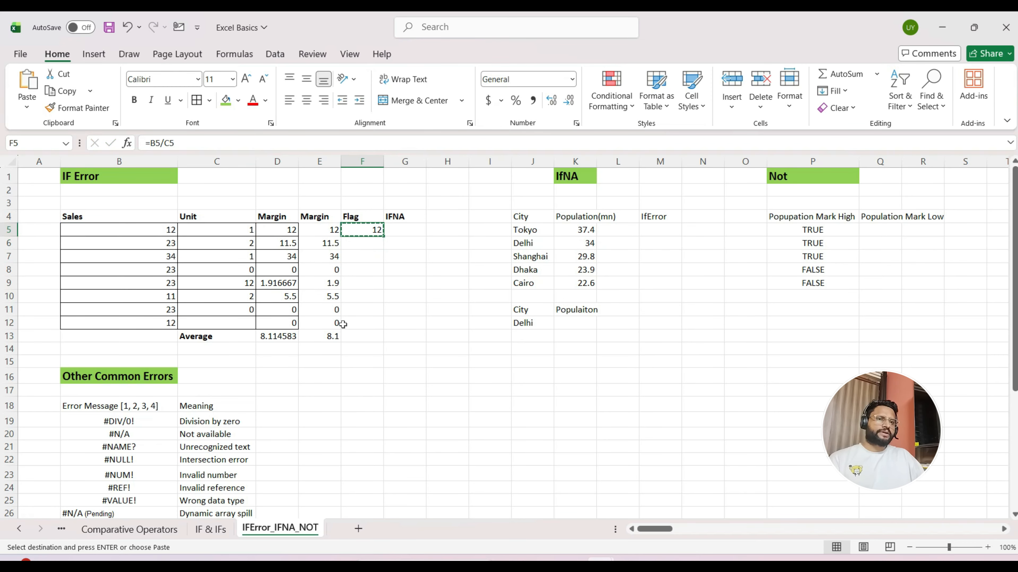
drag(383, 236, 383, 328)
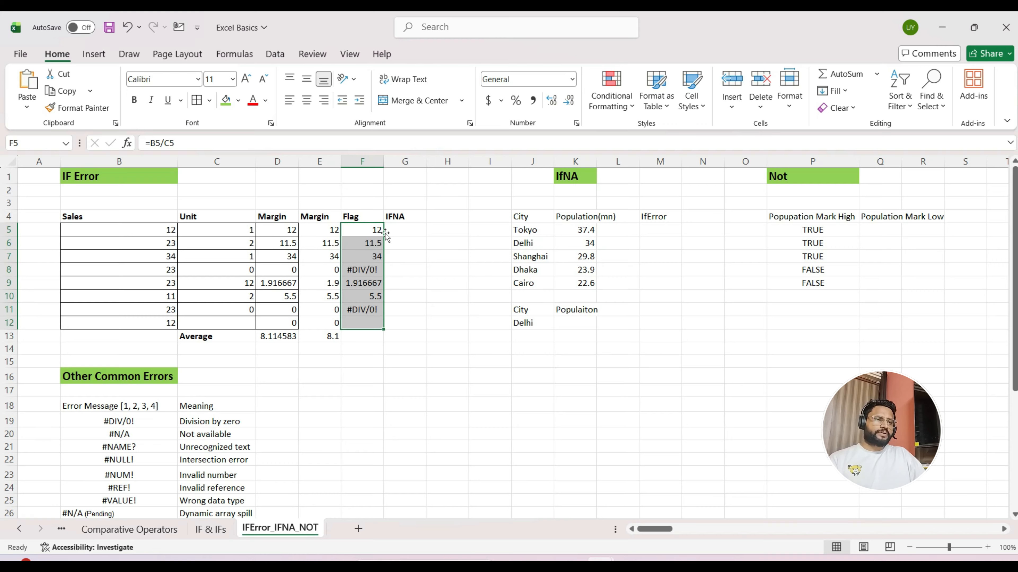
key(Up)
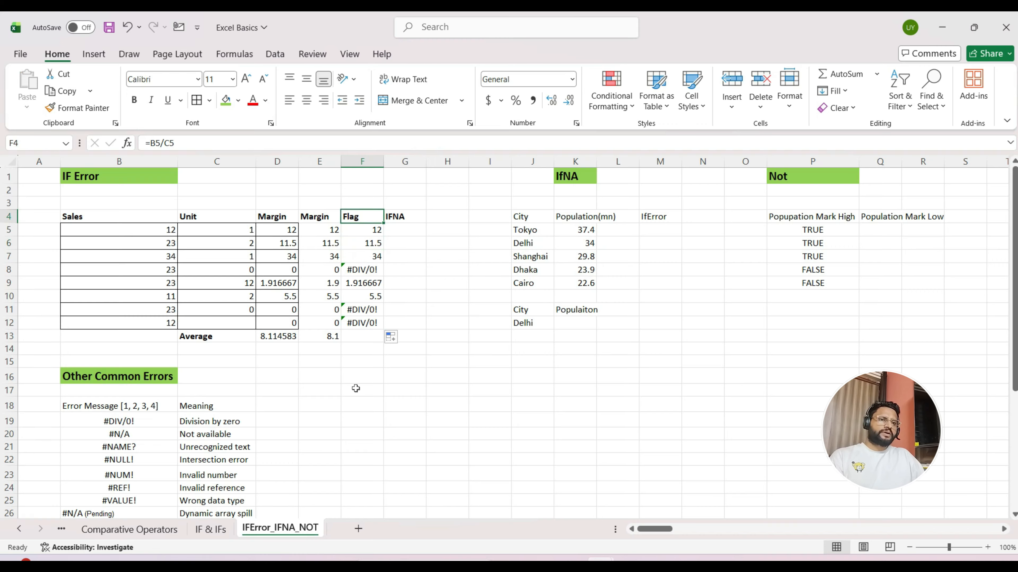
Wrap the division in F5 as =IFERROR(B5/C5,"Margin Not available")
key(Down)
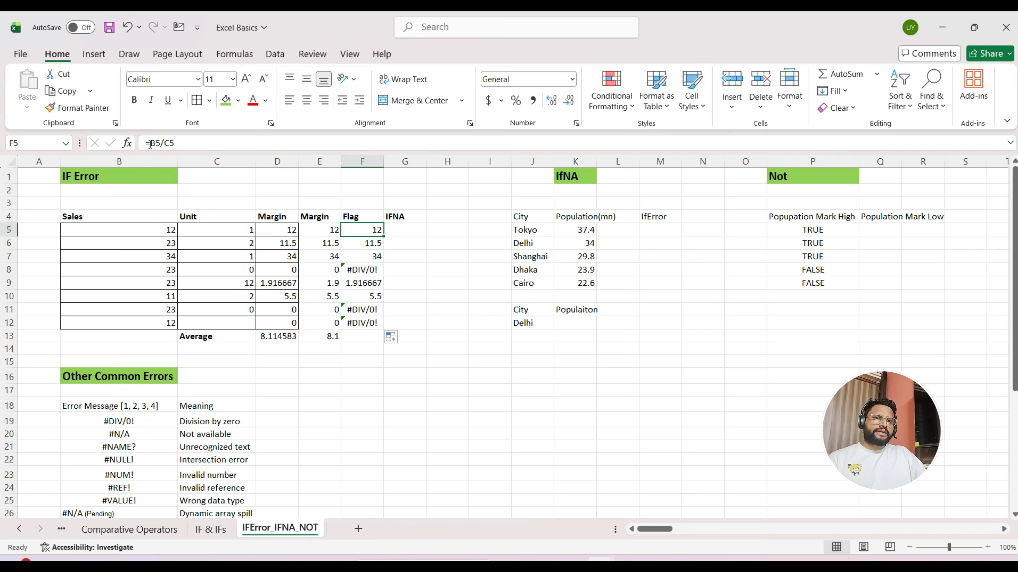
key(F2)
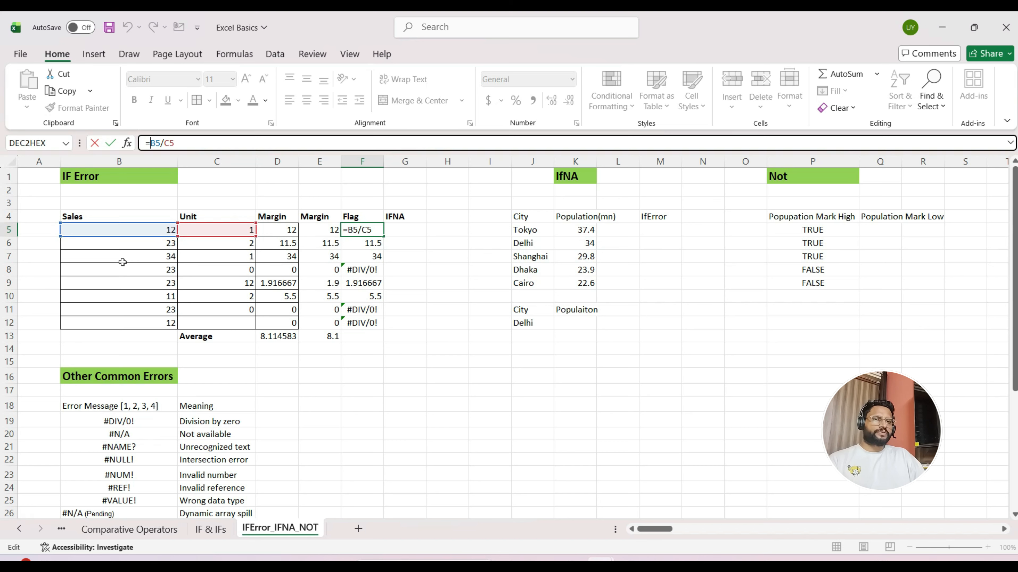
text(if)
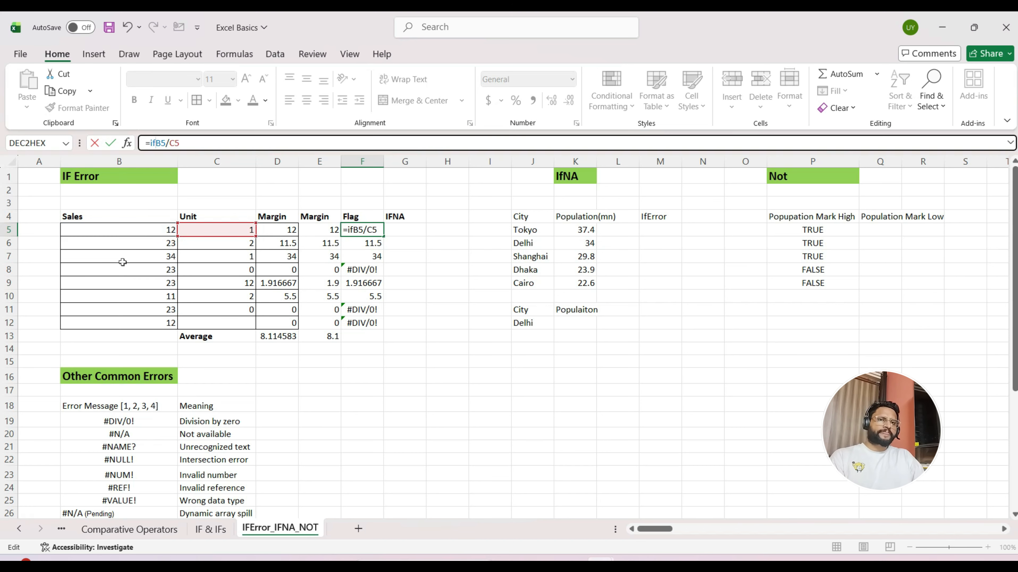
key(Down)
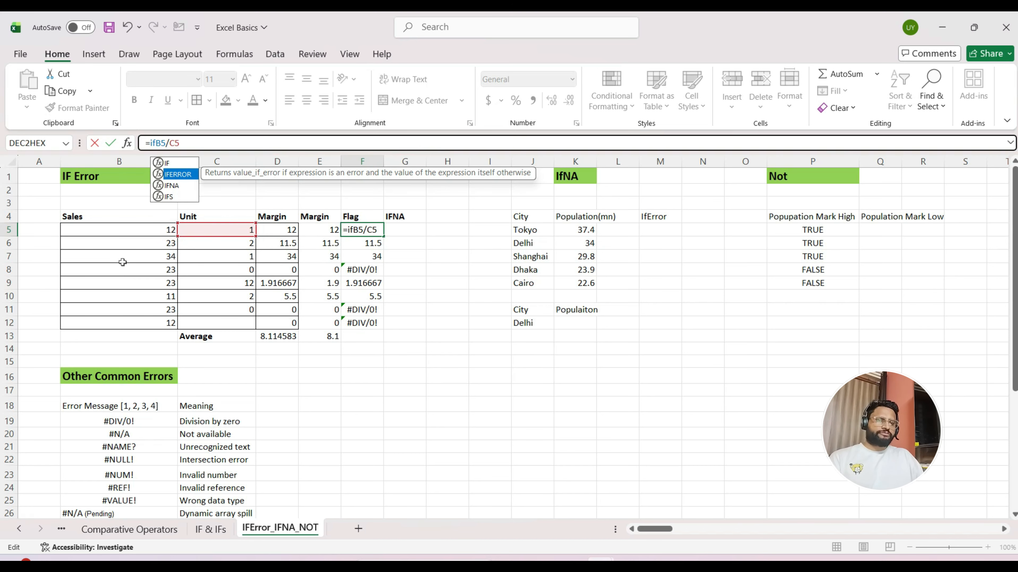
key(Tab)
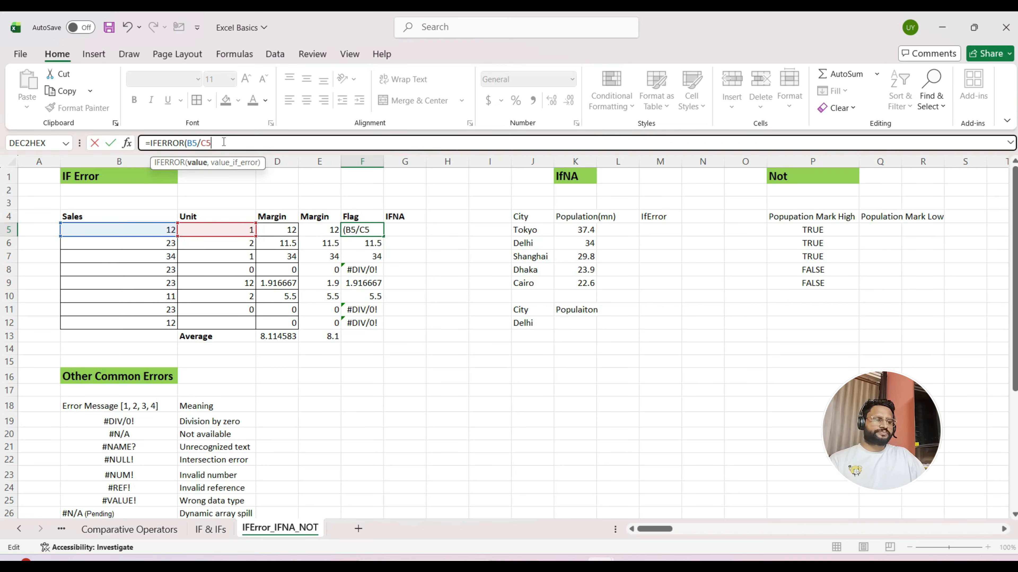
text(,)
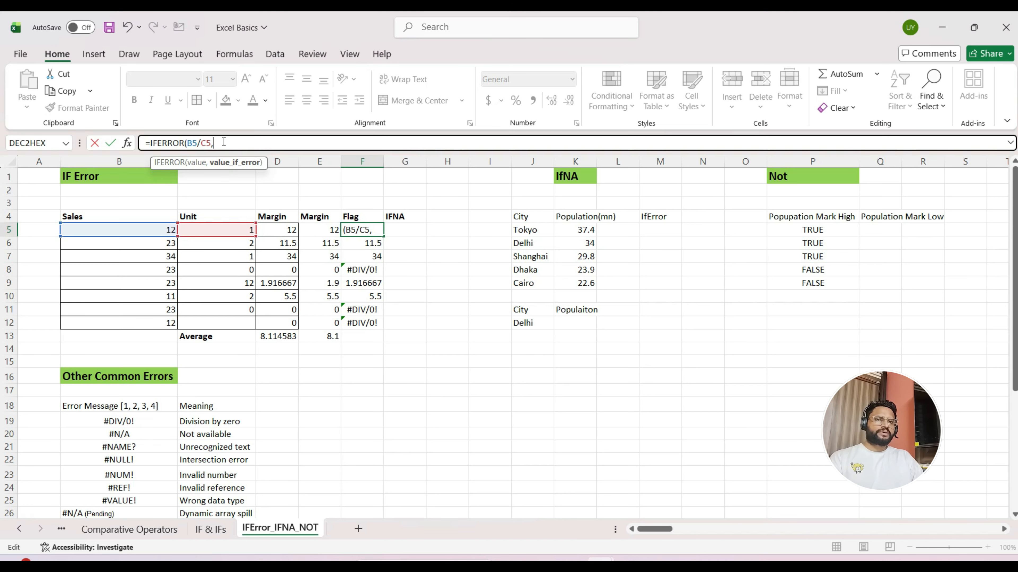
text(")
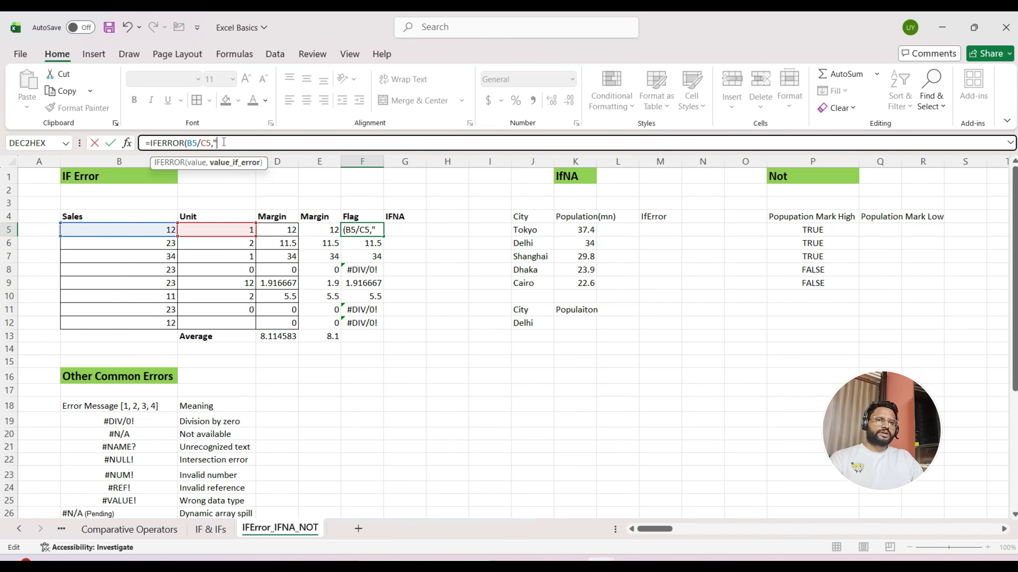
text(Marg)
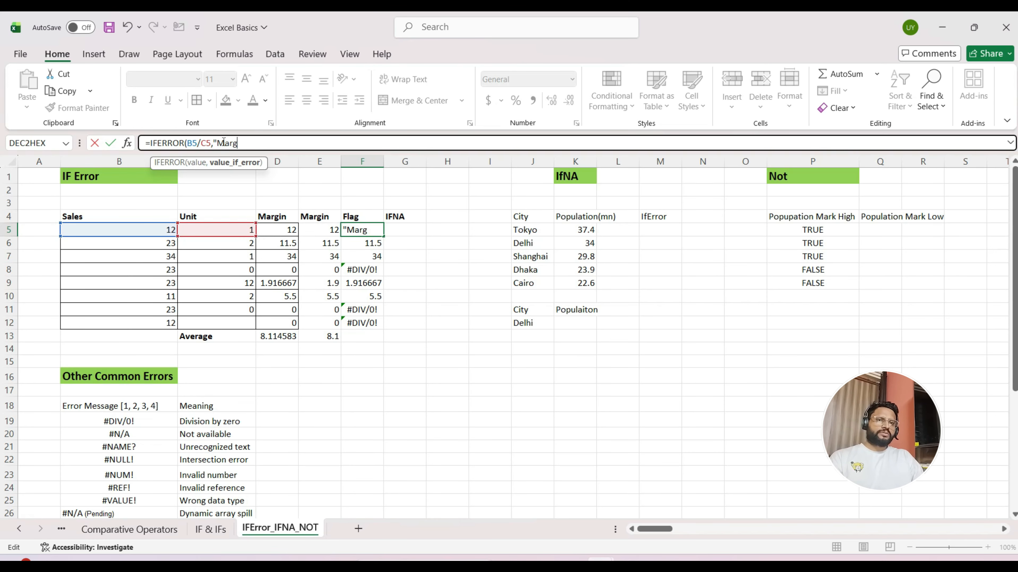
text(in No)
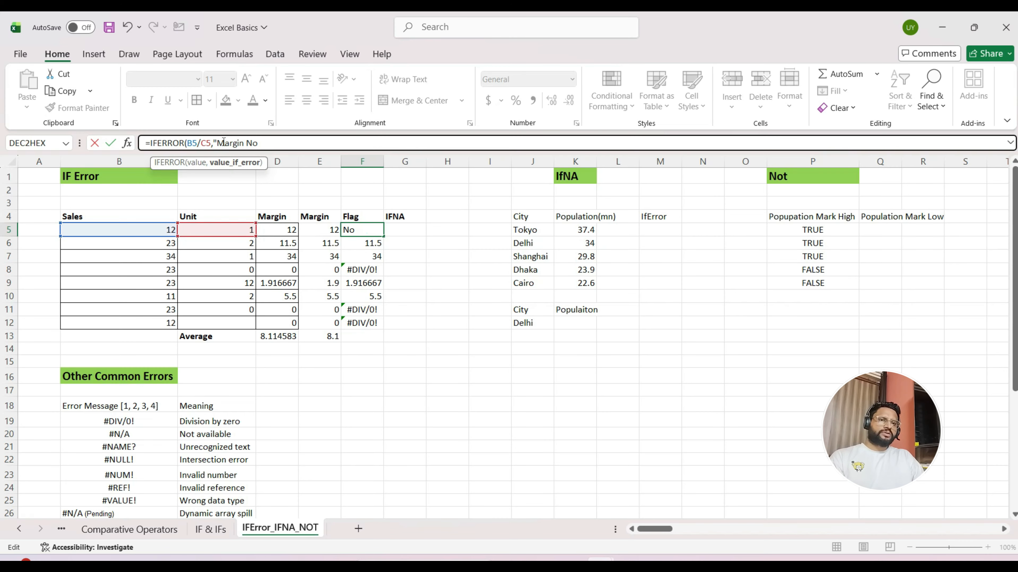
text(t avai)
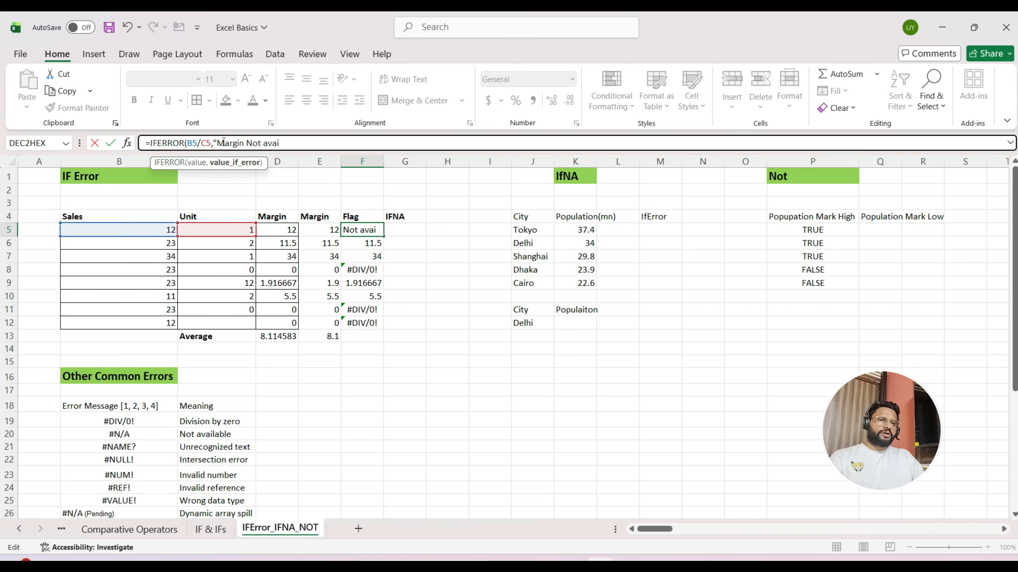
text(lable)
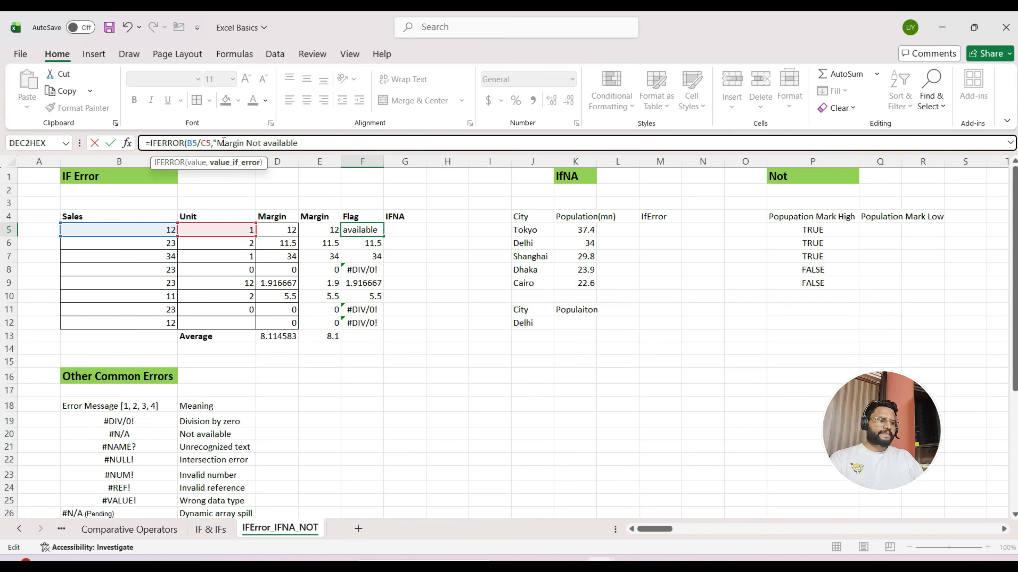
text(:)
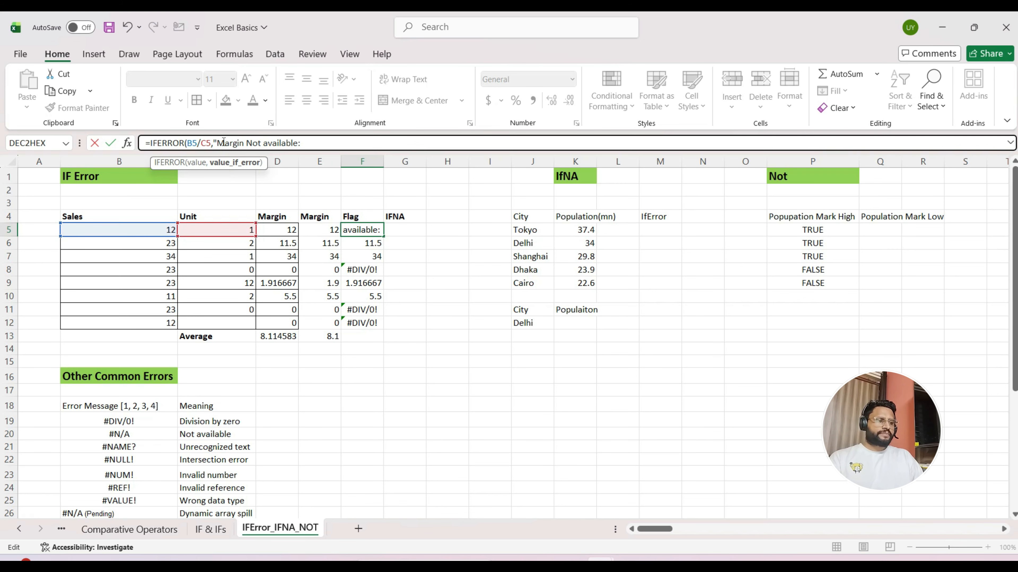
key(BackSpace)
text("))
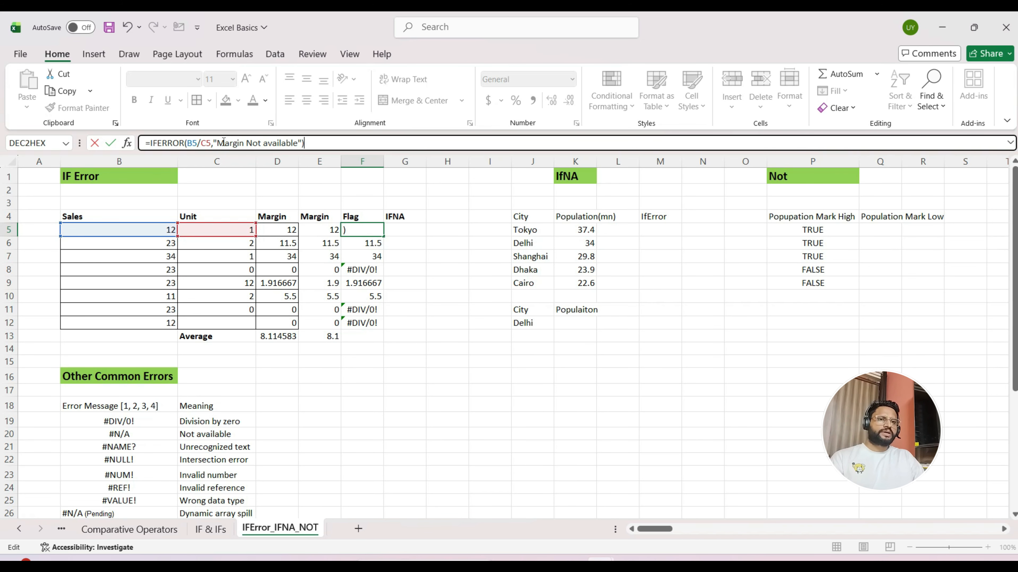
key(Return)
Fill the F5 IFERROR formula down through F12 and autofit the Flag column's width to its contents
key(Up)
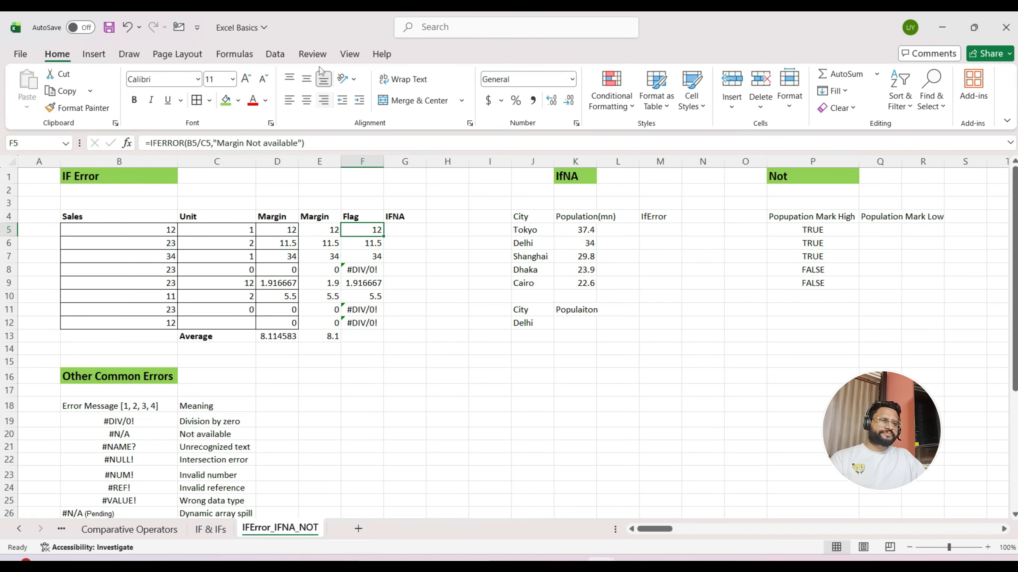
double_click(383, 236)
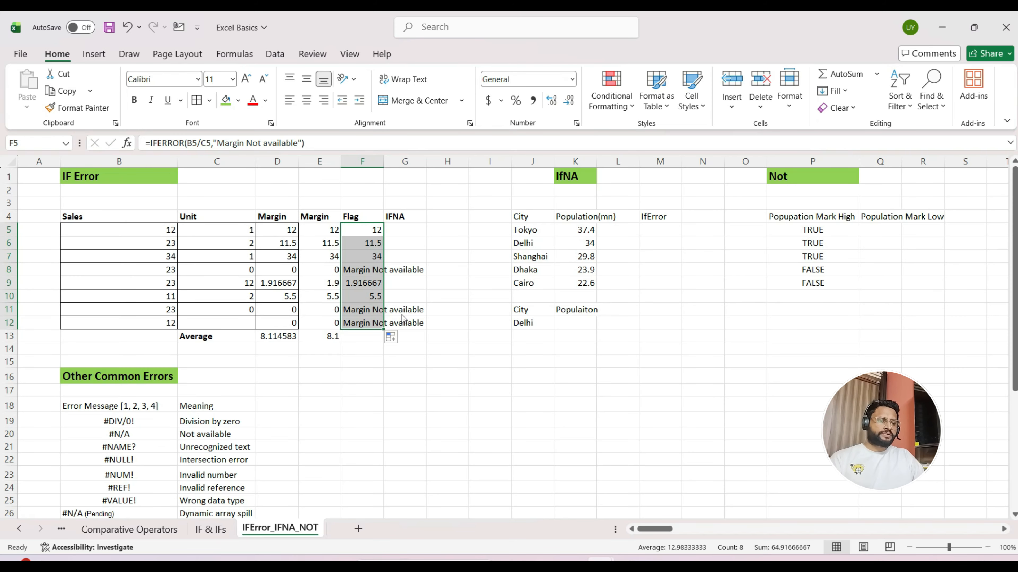
key(alt)
key(h)
key(o)
key(i)
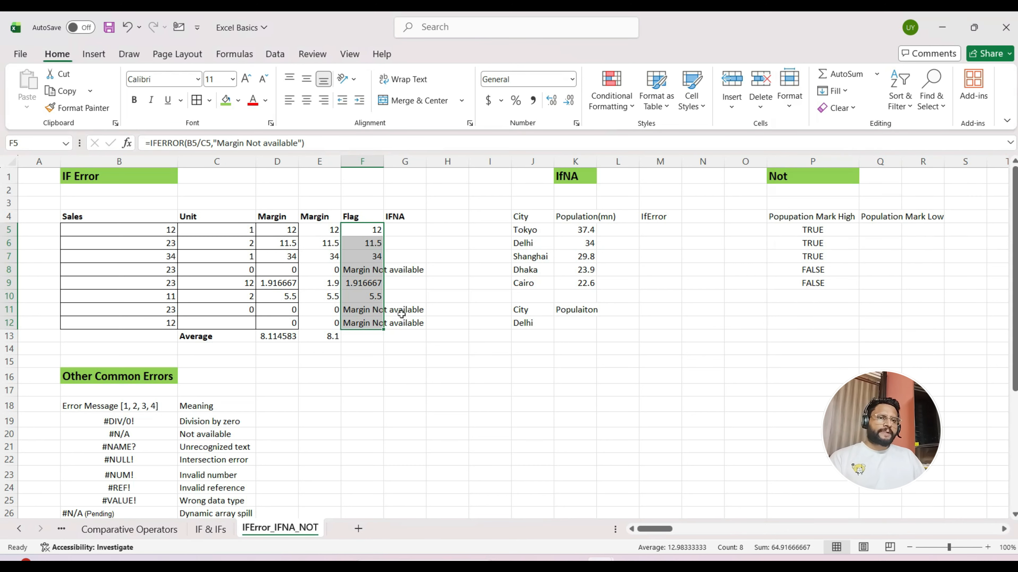
key(Down)
key(Up)
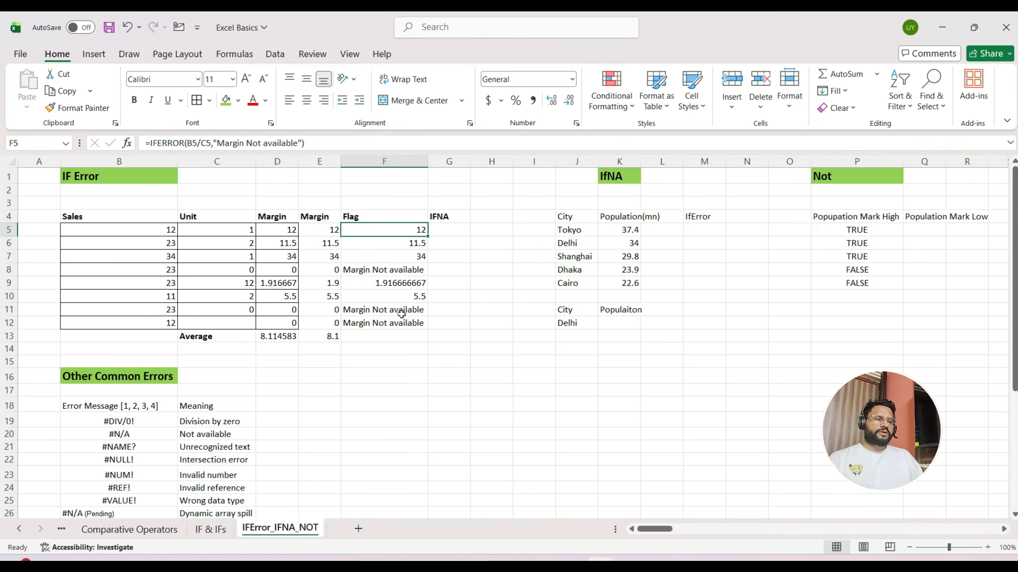
Review the IFERROR formulas in the Flag column from F5 down to F12
key(Down)
key(Up)
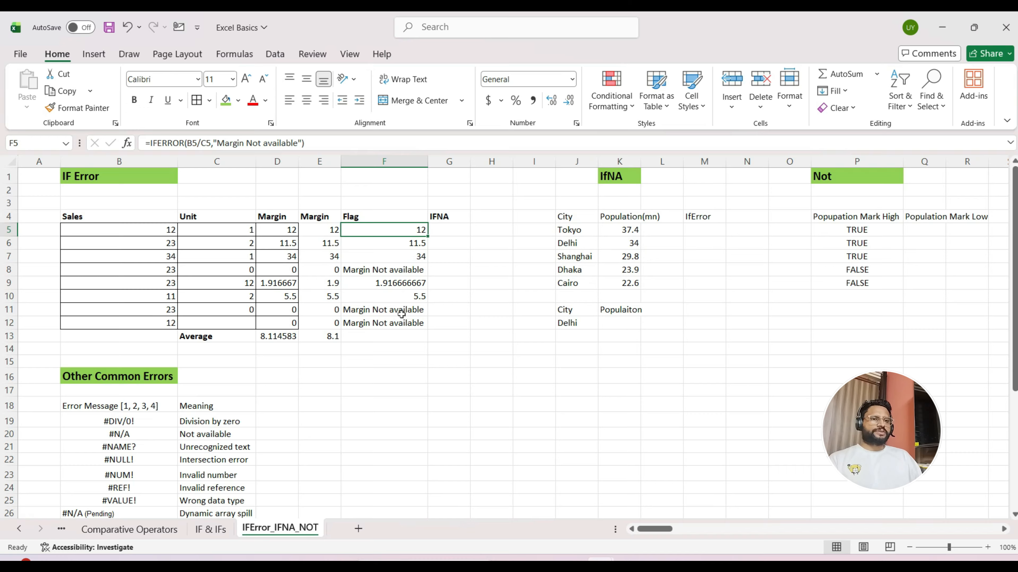
key(Down)
key(Down)
key(Down)
key(Down)
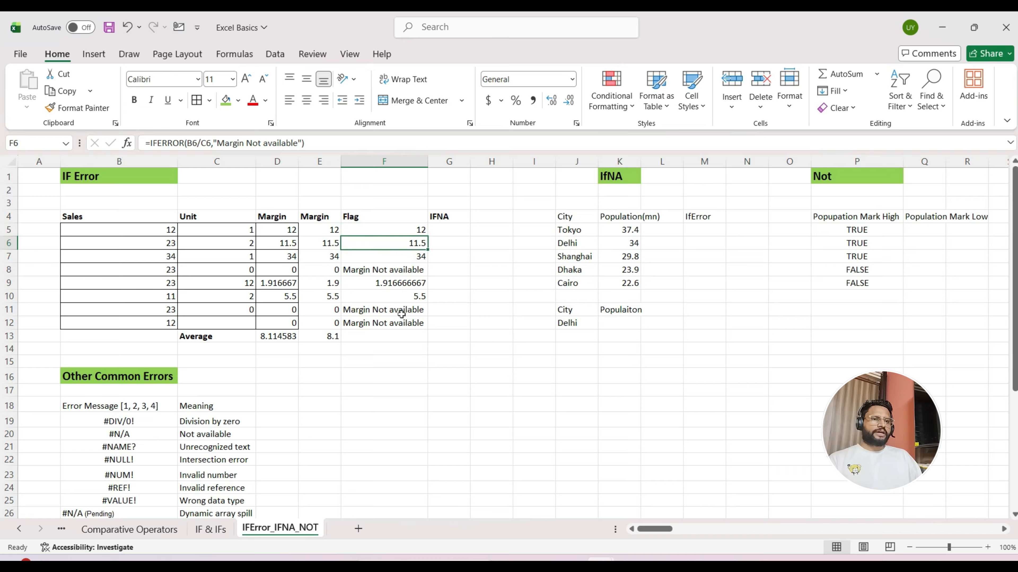
key(Up)
key(Up)
key(Up)
key(Up)
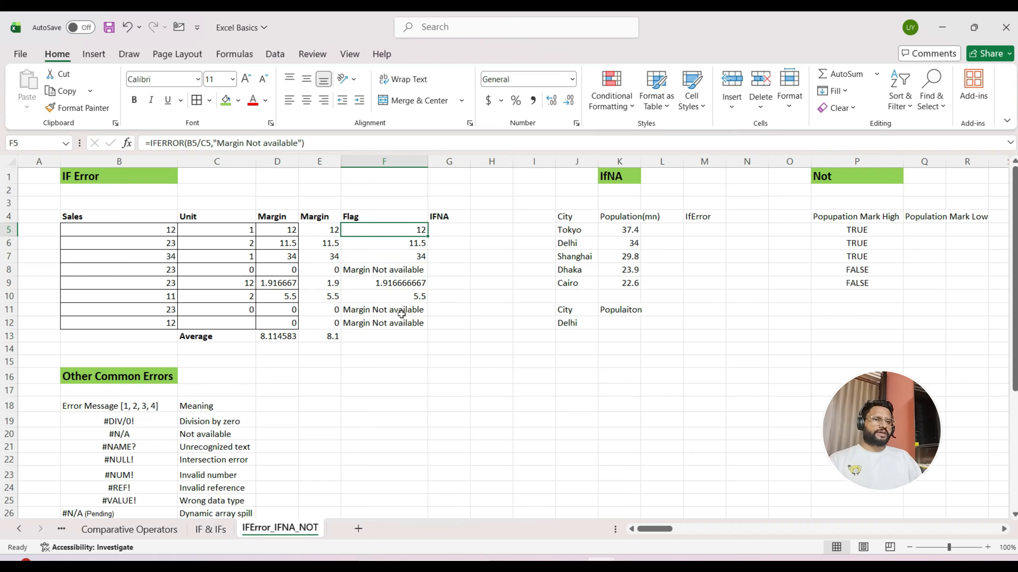
key(Down)
key(Down)
key(Down)
key(Down)
key(Up)
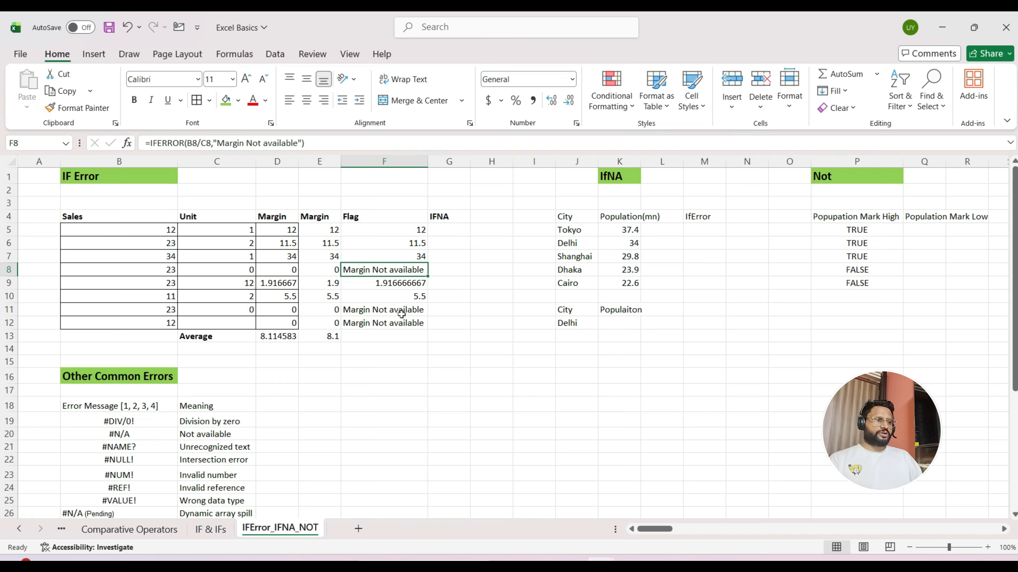
key(Down)
key(Down)
key(Down)
key(Down)
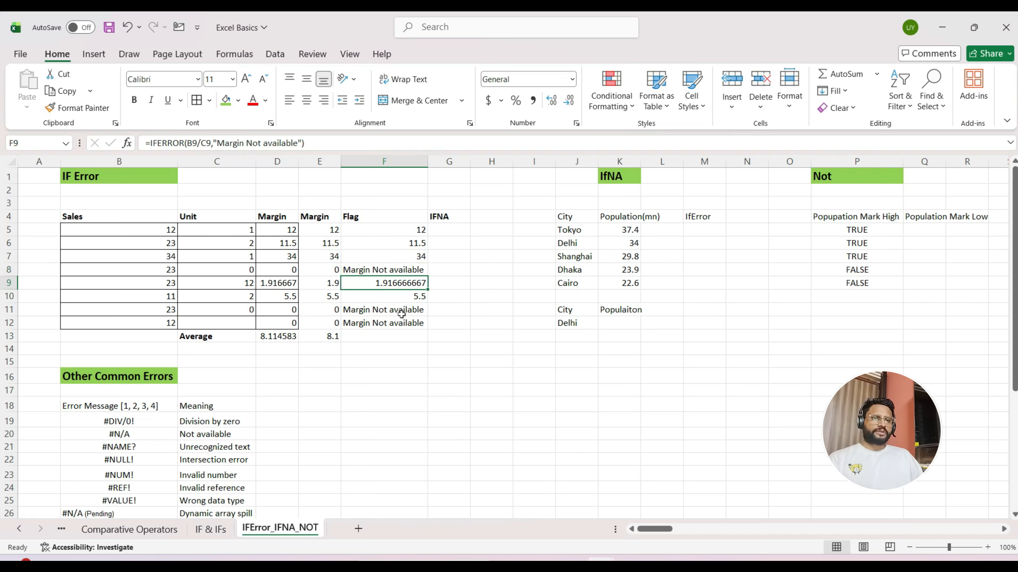
key(Up)
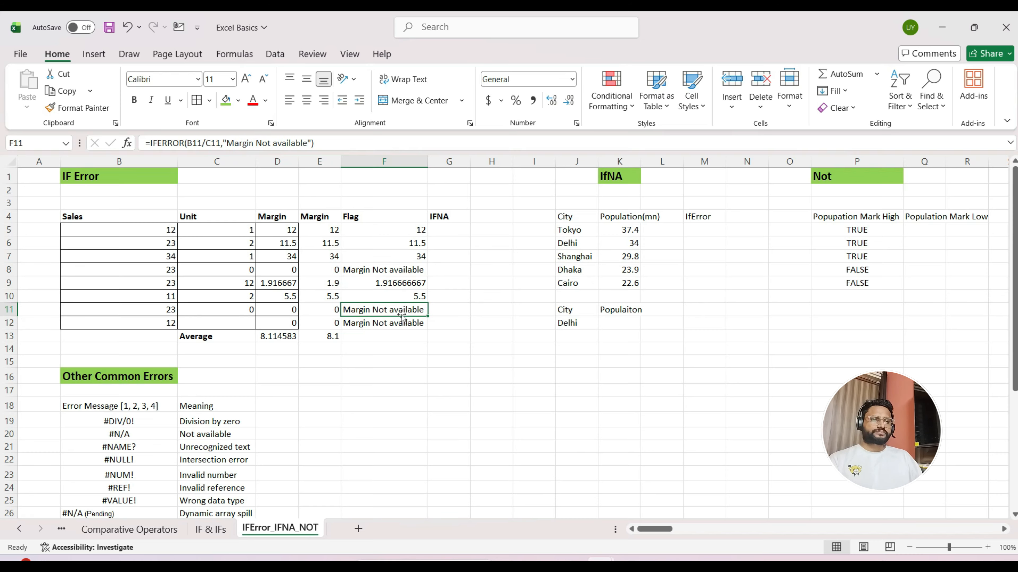
key(Down)
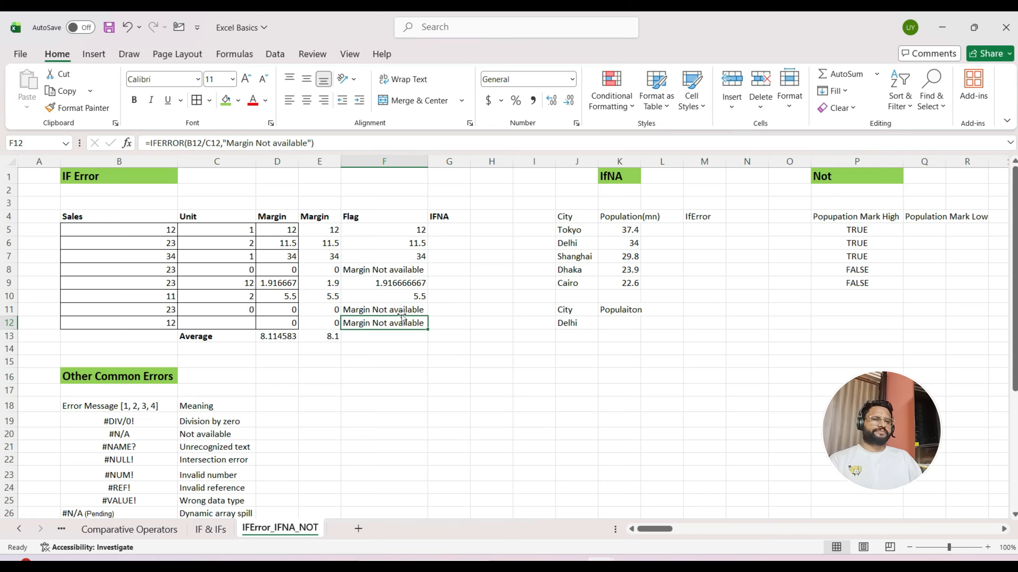
Check the Sales values from B12 up to B8, and compare the second Margin column's formulas with the Flag formulas in F6 and F5
key(Left)
key(Left)
key(Left)
key(Left)
key(Up)
key(Up)
key(Up)
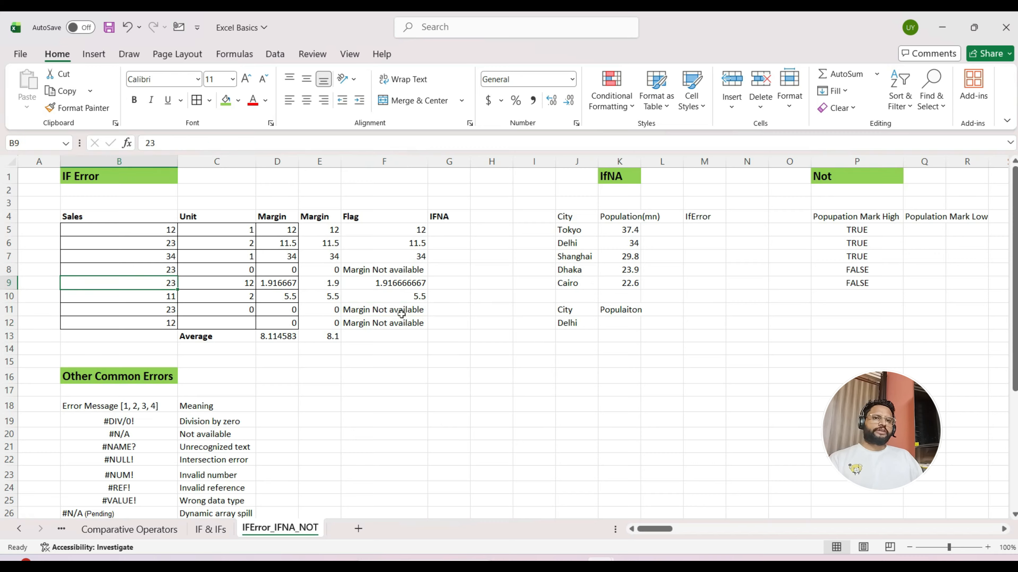
key(Up)
key(Right)
key(Right)
key(Right)
key(Up)
key(Up)
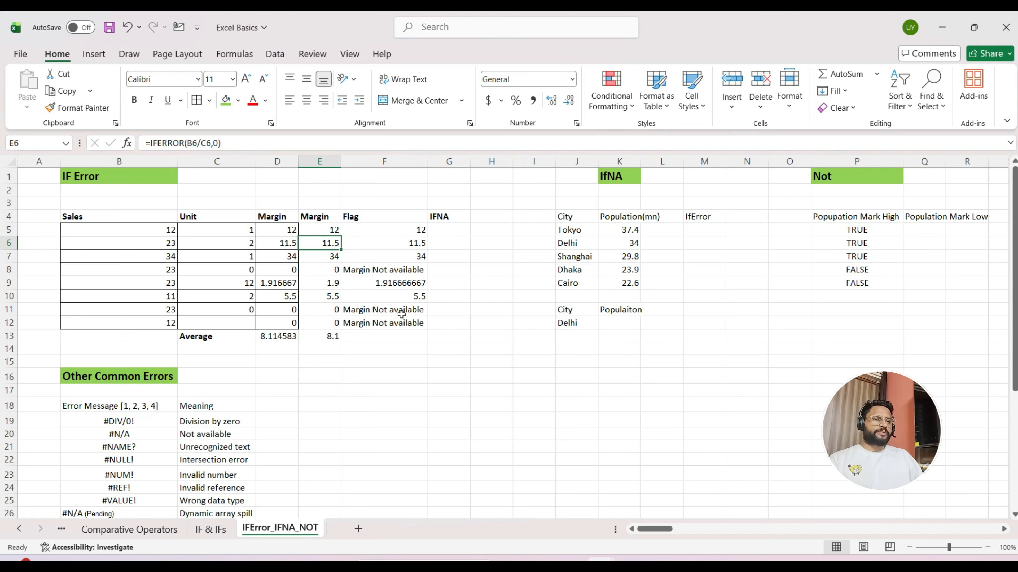
key(Right)
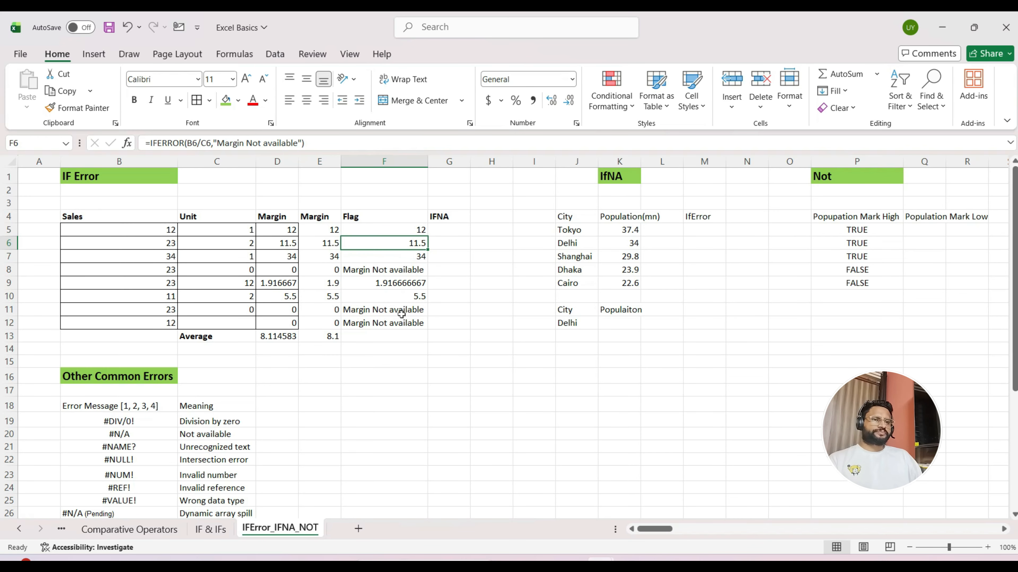
key(Up)
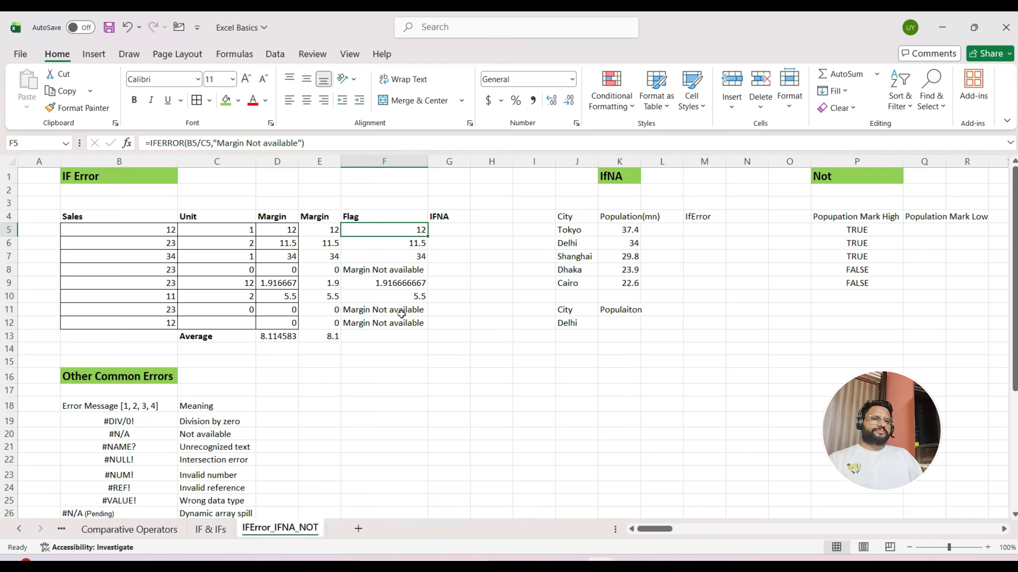
Compare the Flag formulas in the F8 and F12 error rows with those in the rows around them
key(Down)
key(Down)
key(Down)
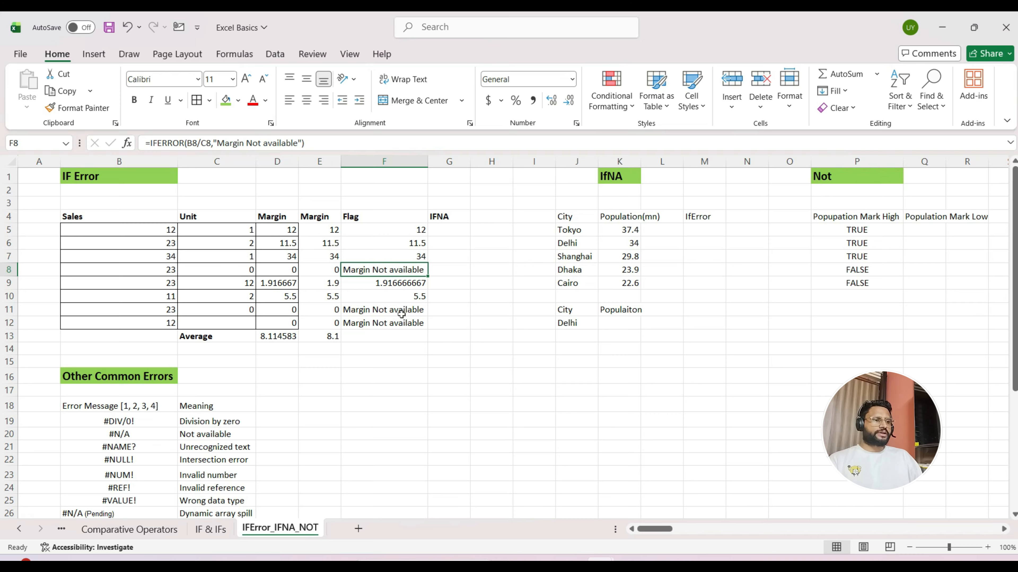
key(Up)
key(Up)
key(Down)
key(Down)
key(Down)
key(Down)
key(Down)
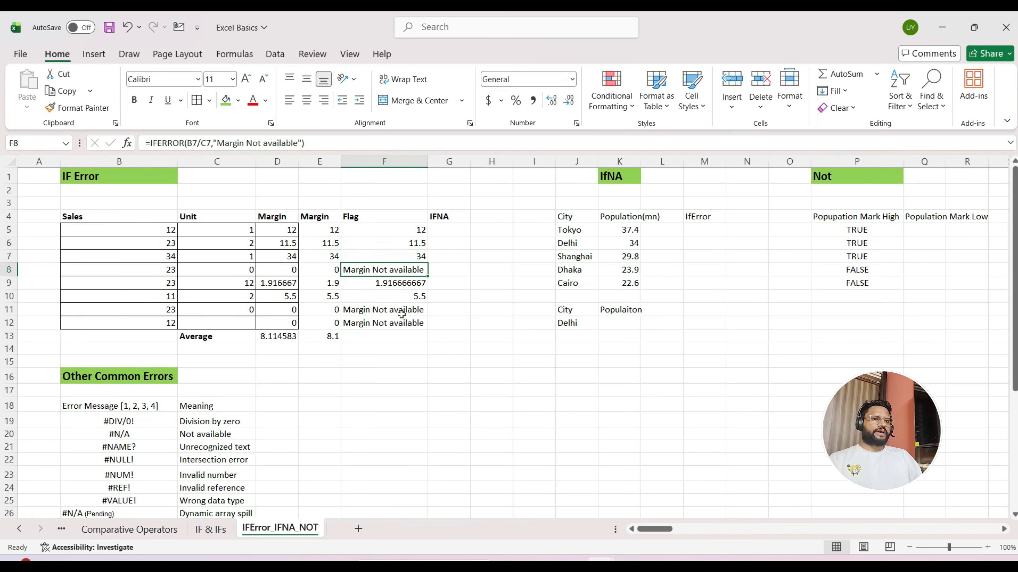
key(Down)
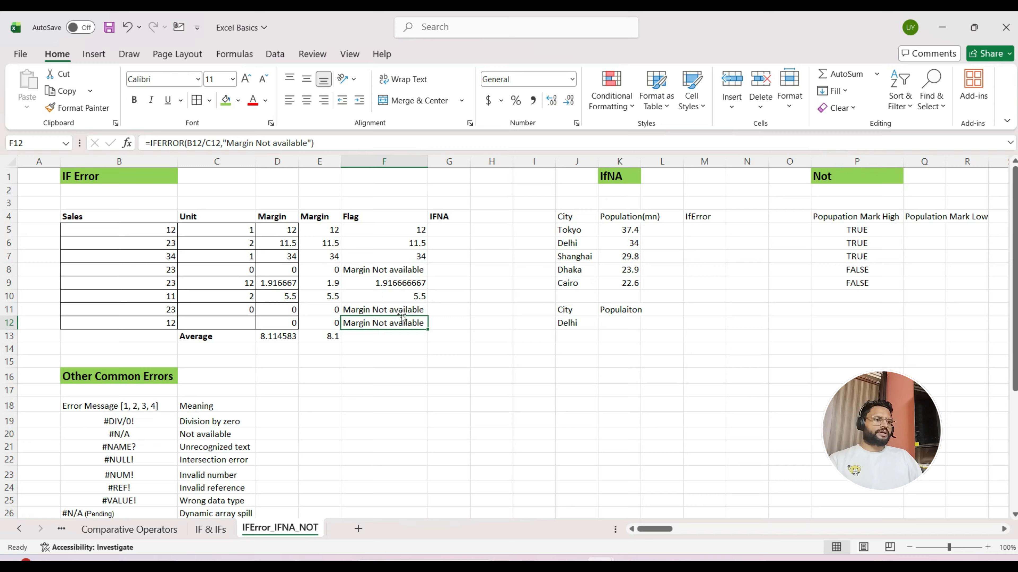
key(Up)
key(Up)
key(Up)
key(Up)
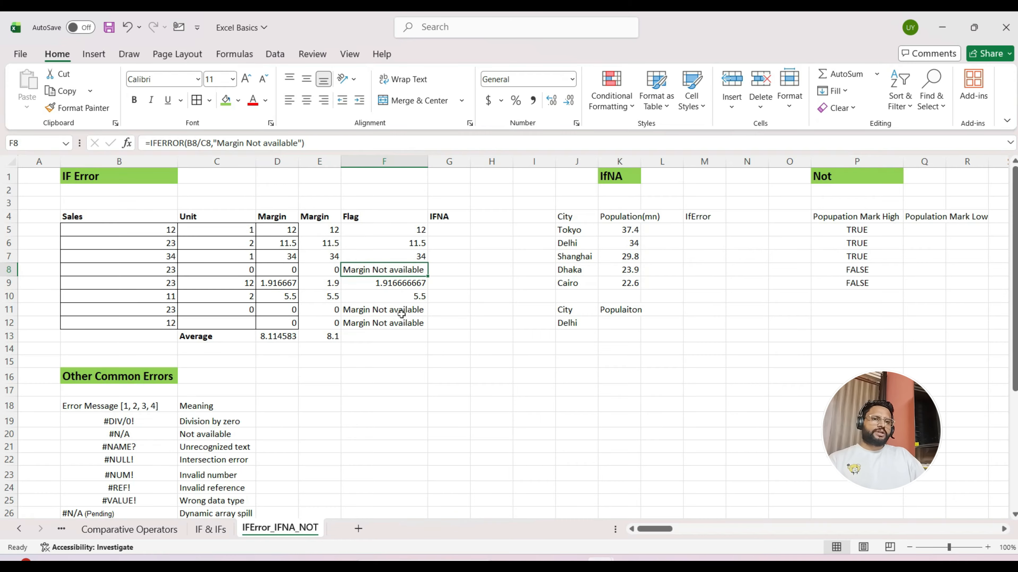
Examine the Other Common Errors list and its meanings, along with the IFERROR results above it
scroll(364, 374, down, 1)
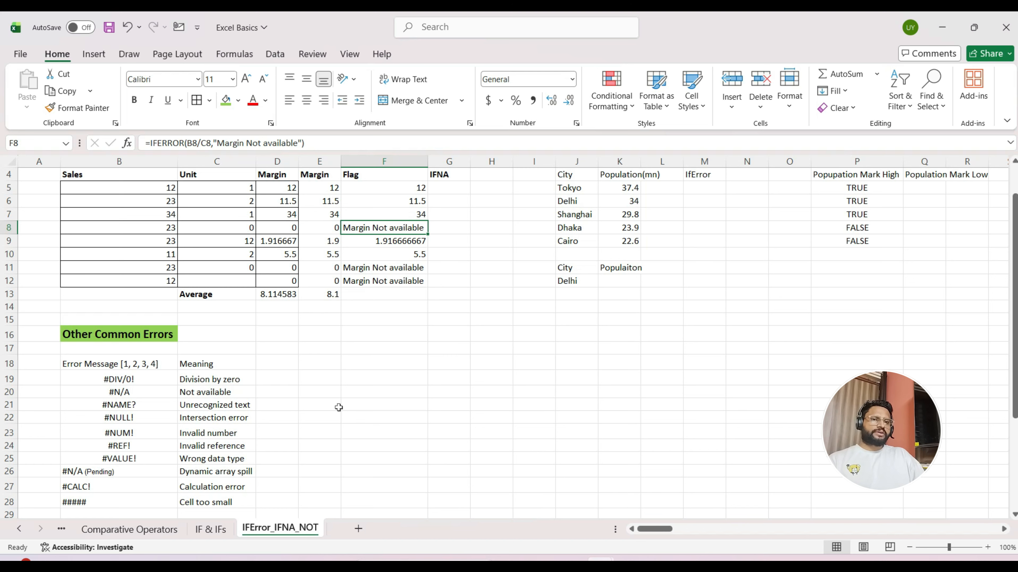
scroll(339, 408, up, 1)
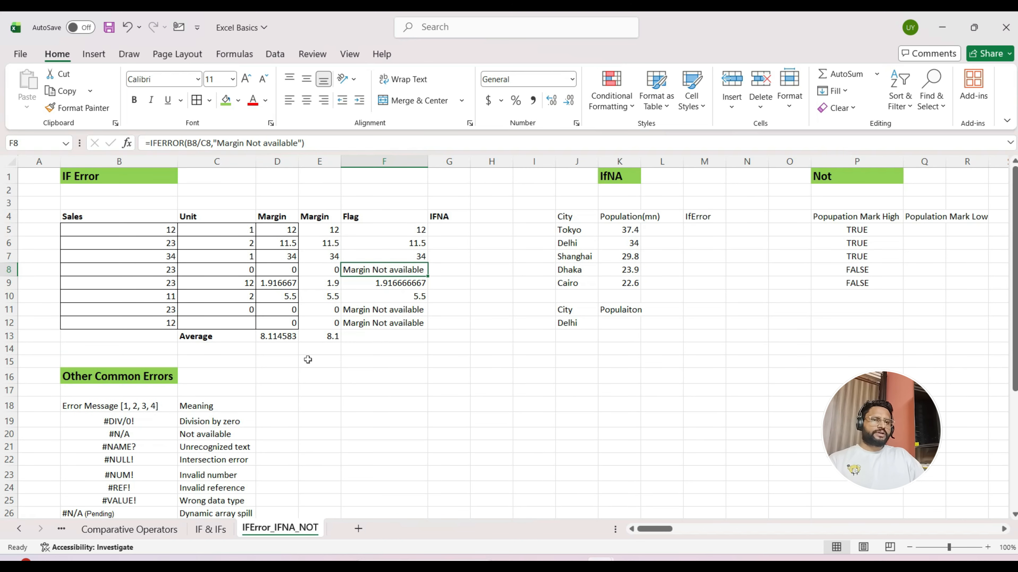
scroll(205, 385, down, 1)
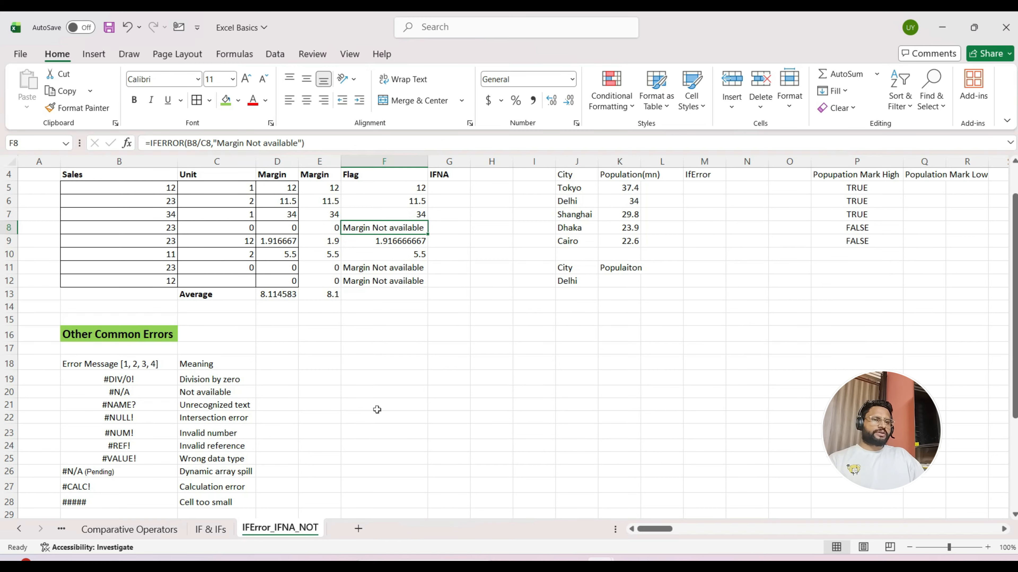
scroll(388, 407, up, 1)
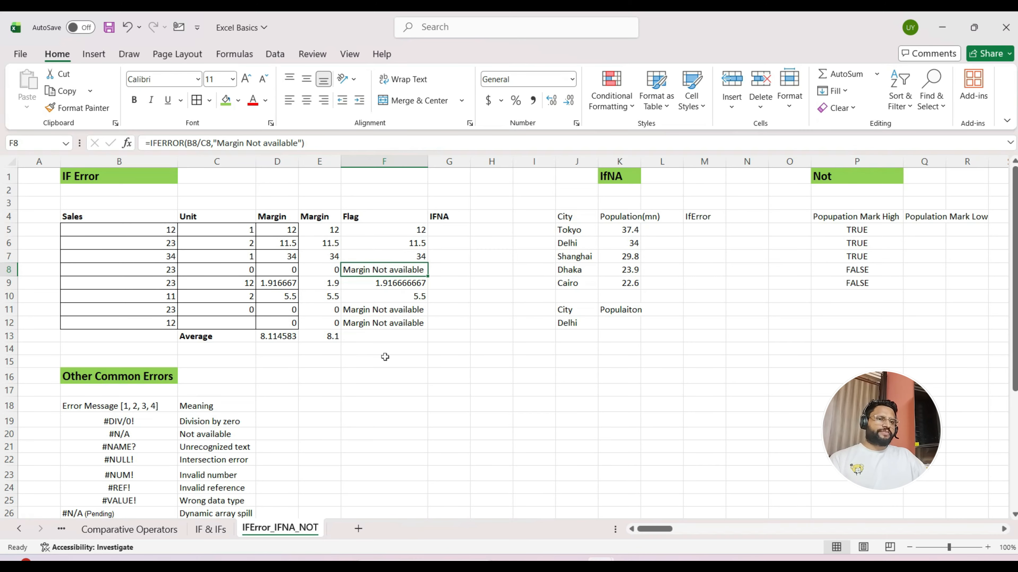
scroll(387, 399, down, 3)
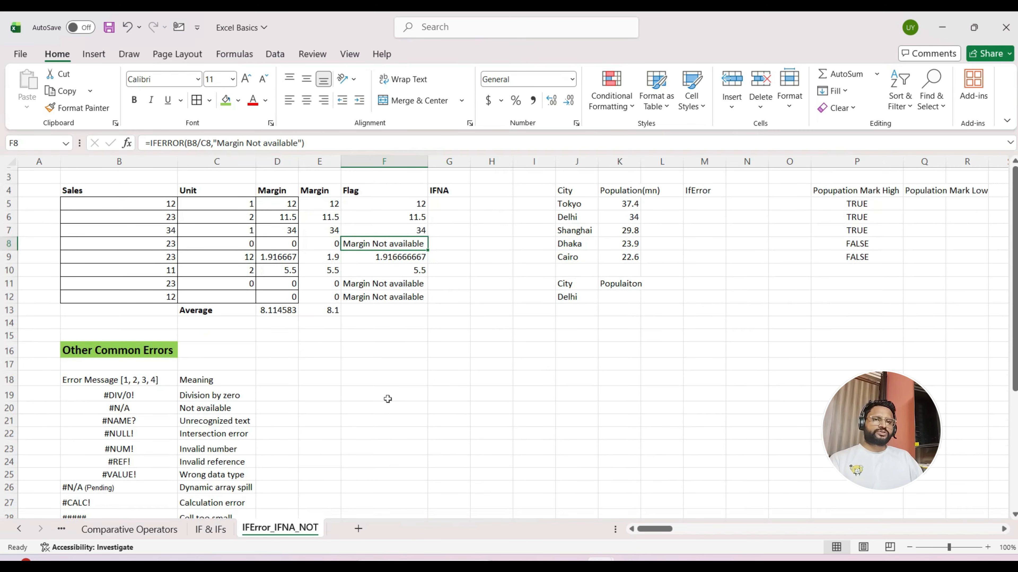
scroll(387, 399, right, 1)
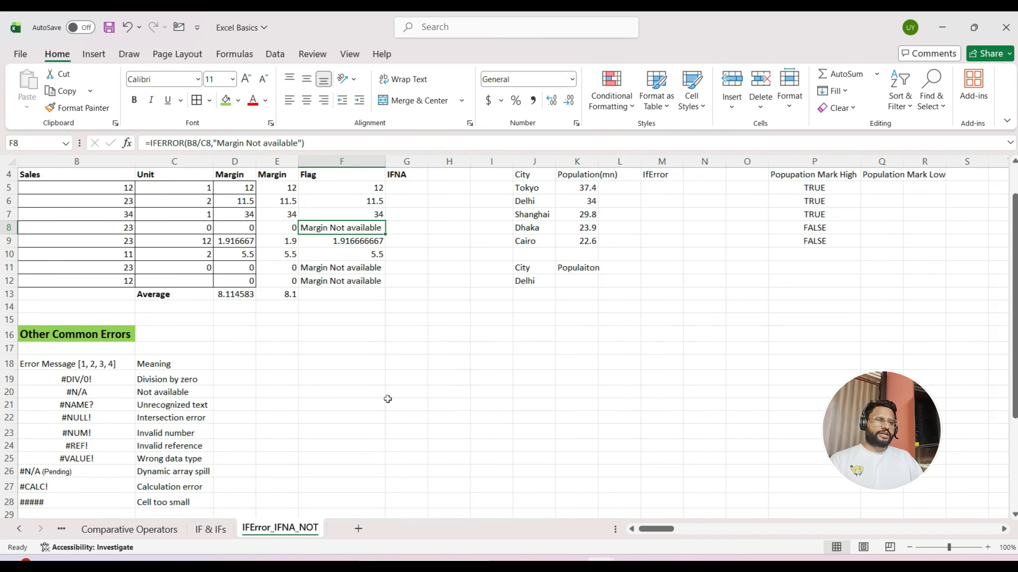
scroll(388, 399, up, 3)
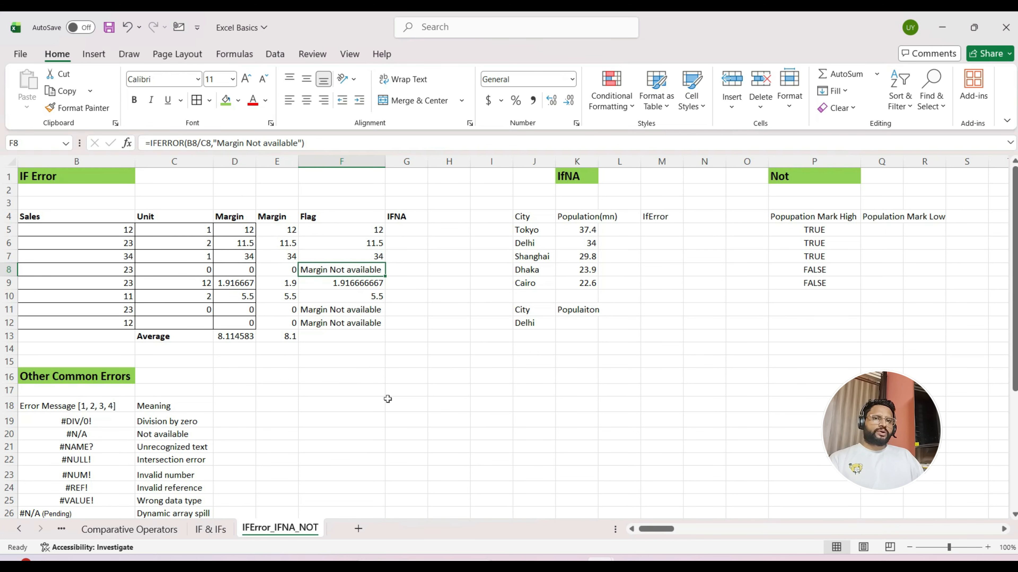
scroll(387, 398, right, 1)
scroll(387, 398, left, 1)
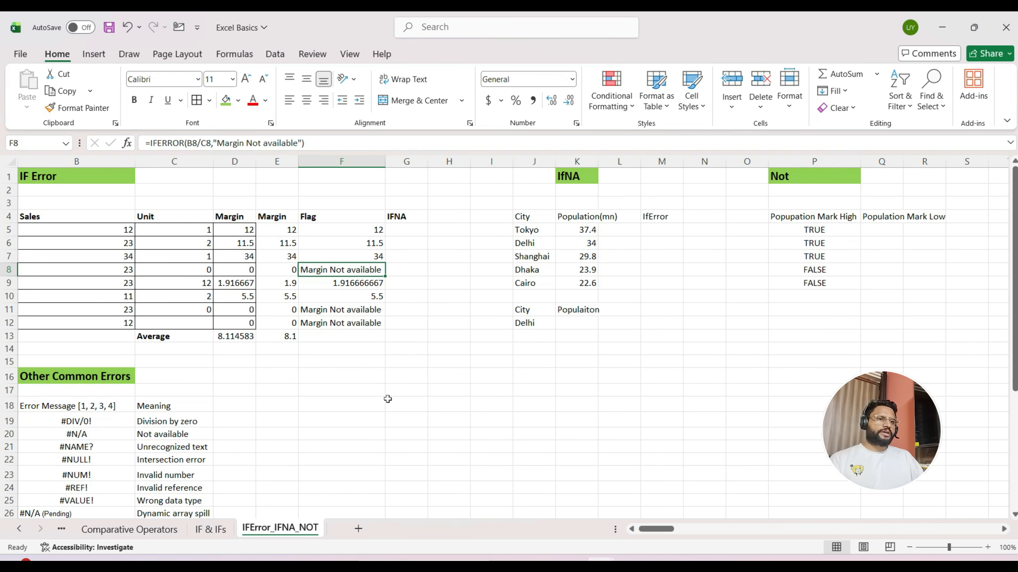
click(468, 383)
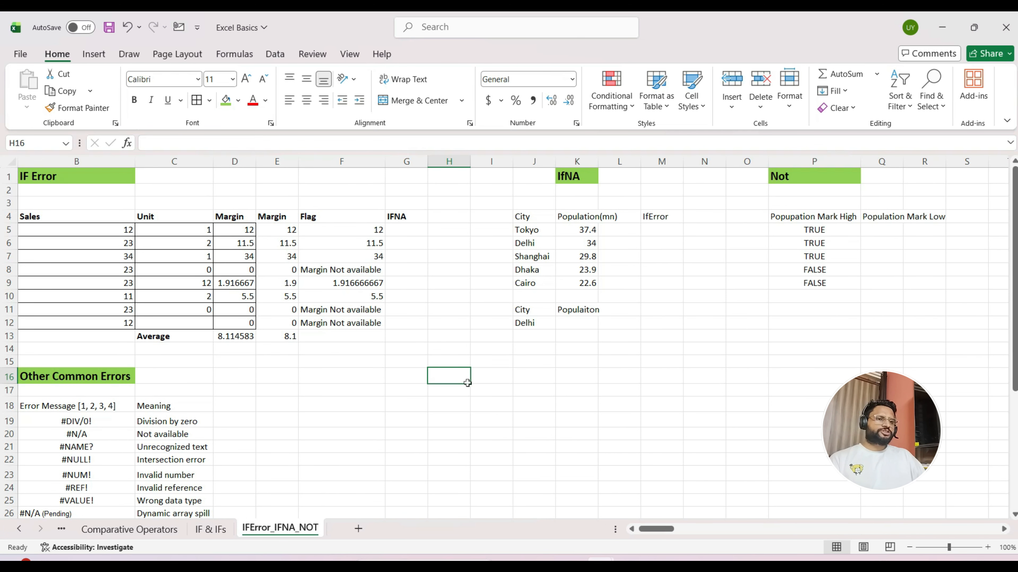
key(Right)
key(Right)
key(Up)
key(Up)
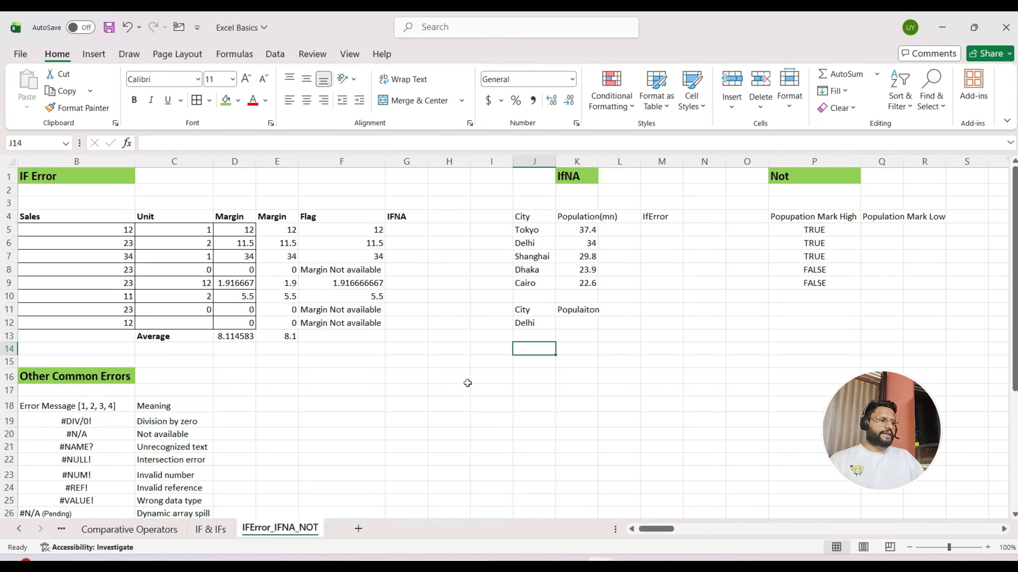
key(Up)
key(Up)
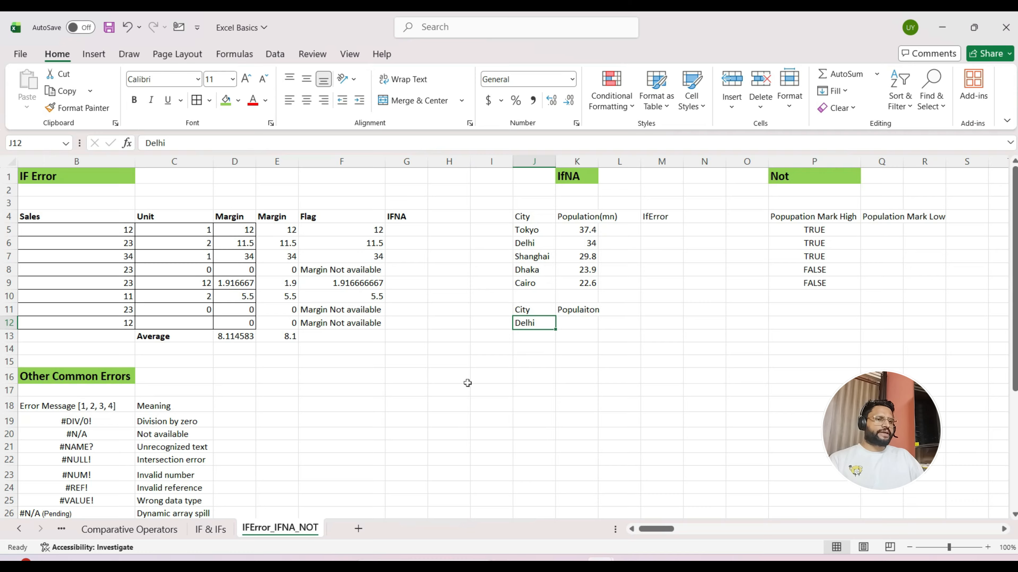
key(Down)
key(Down)
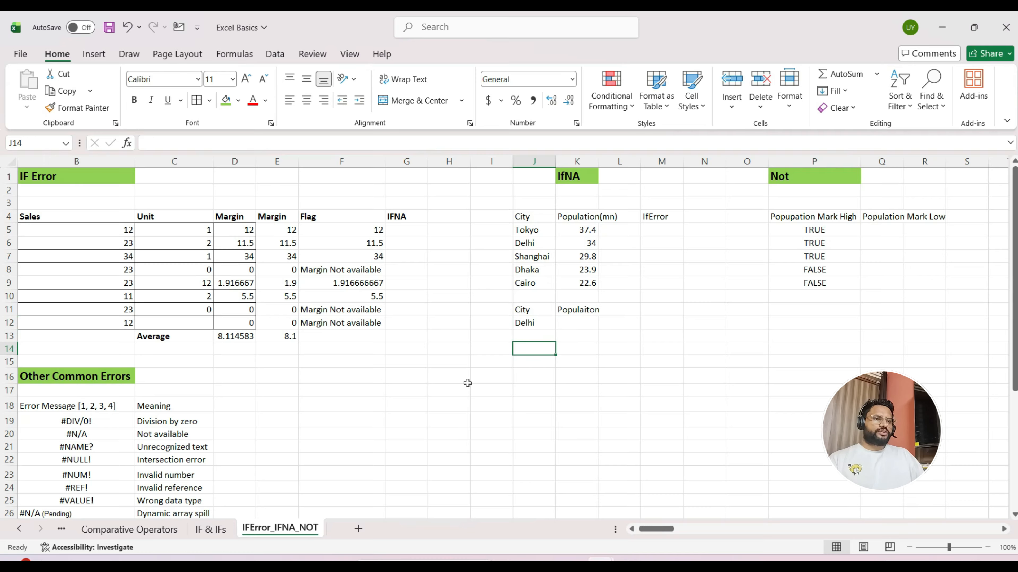
key(Left)
key(Left)
key(Left)
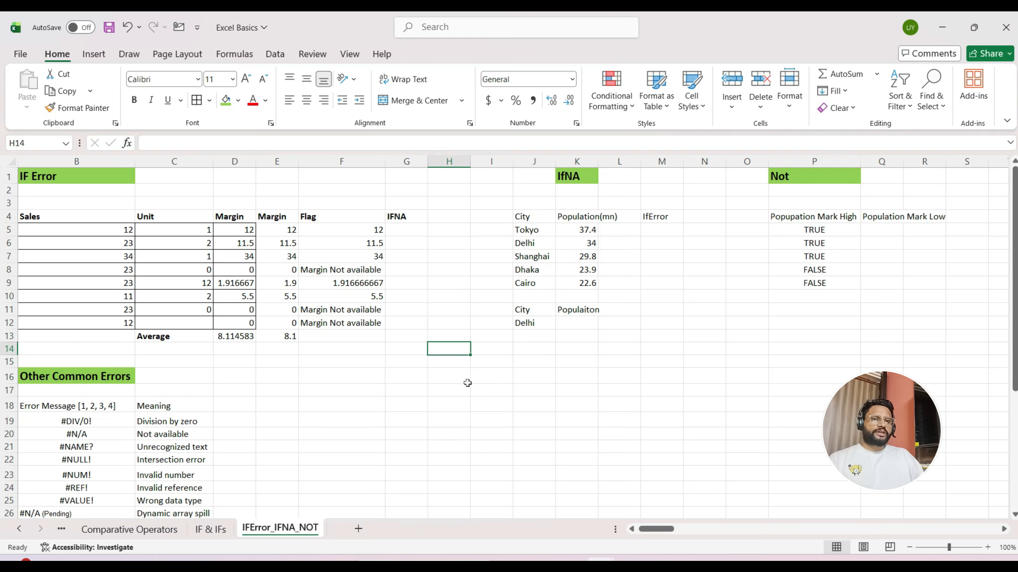
key(Down)
key(Down)
key(Down)
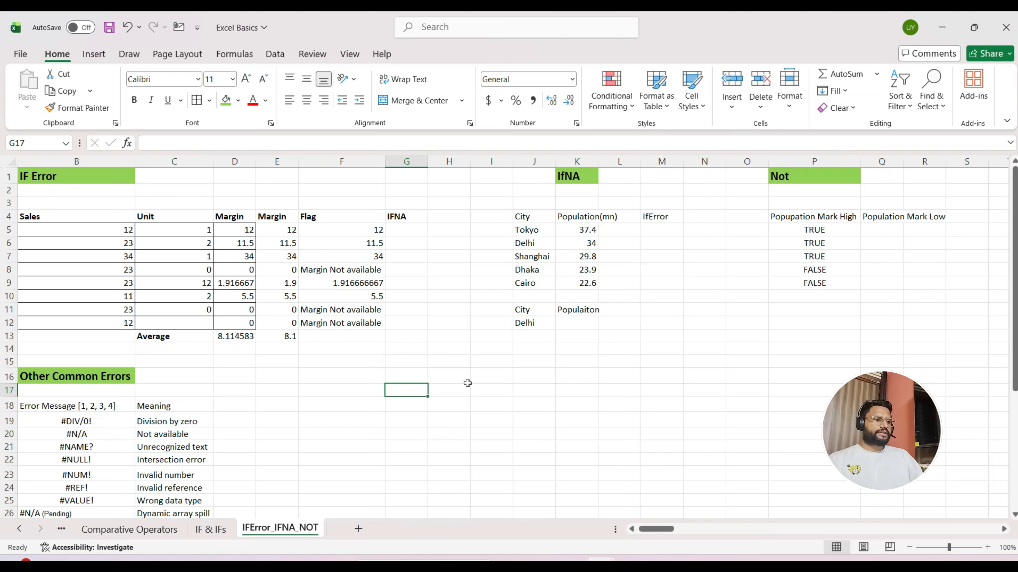
Make the City and Population(mn) headers in J4:K4 bold
key(Right)
key(Right)
key(Right)
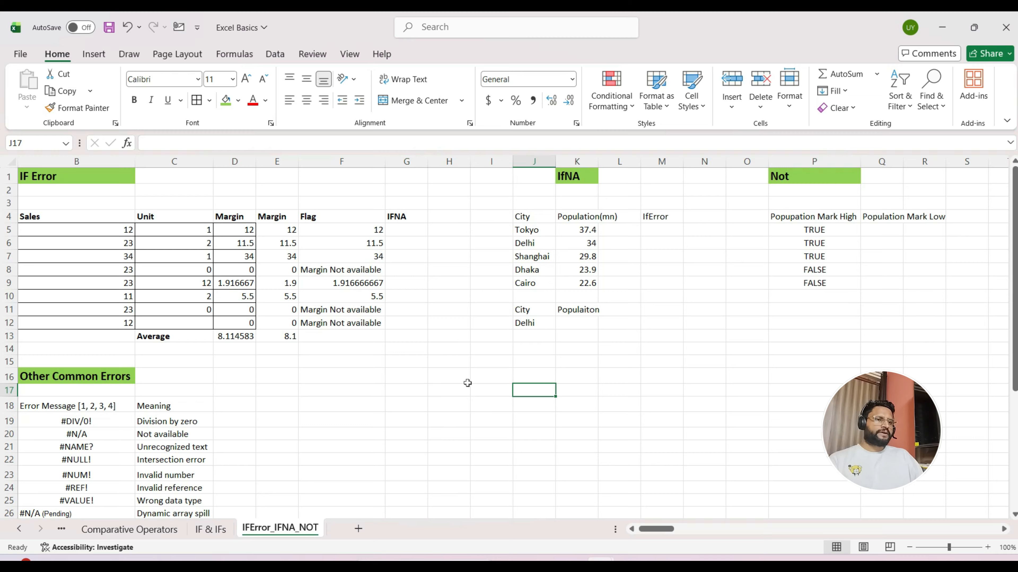
key(Up)
key(Up)
key(Up)
key(Up)
key(Up)
key(Up)
key(Up)
key(Up)
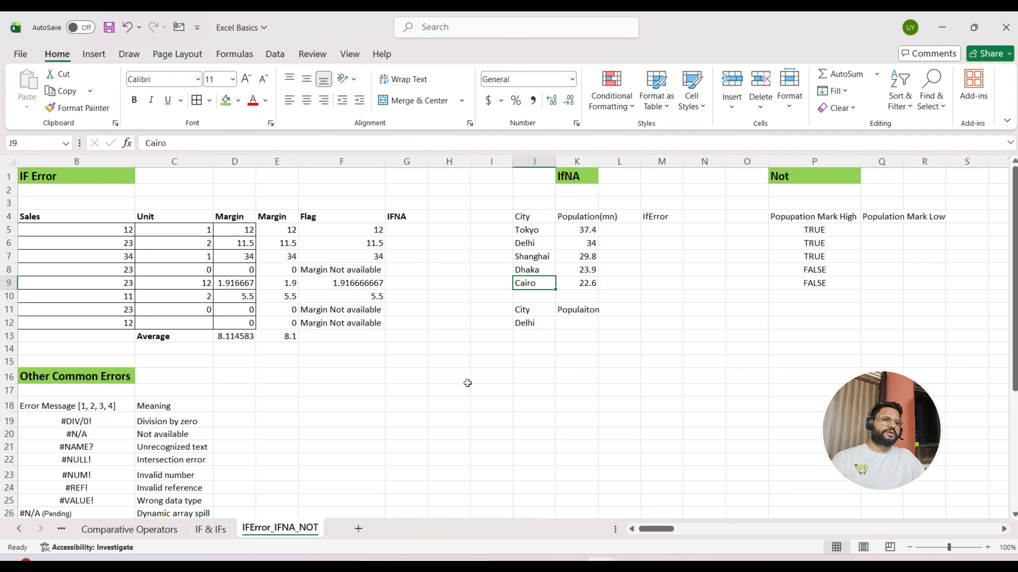
key(Up)
key(Up)
key(Up)
key(Up)
key(Up)
key(shift+Right)
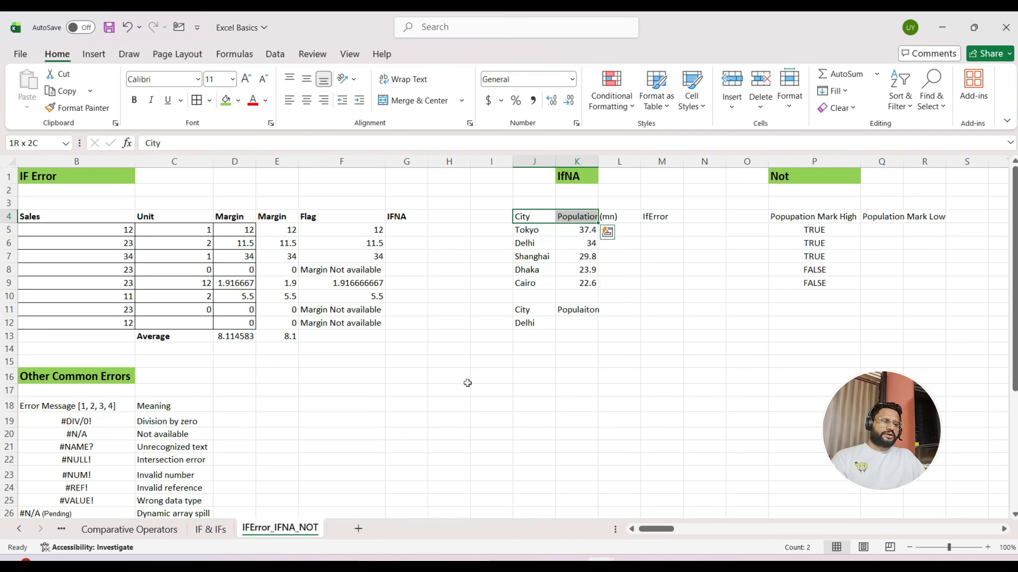
key(ctrl+b)
Apply all borders to the city and population data in J5:K9
key(Down)
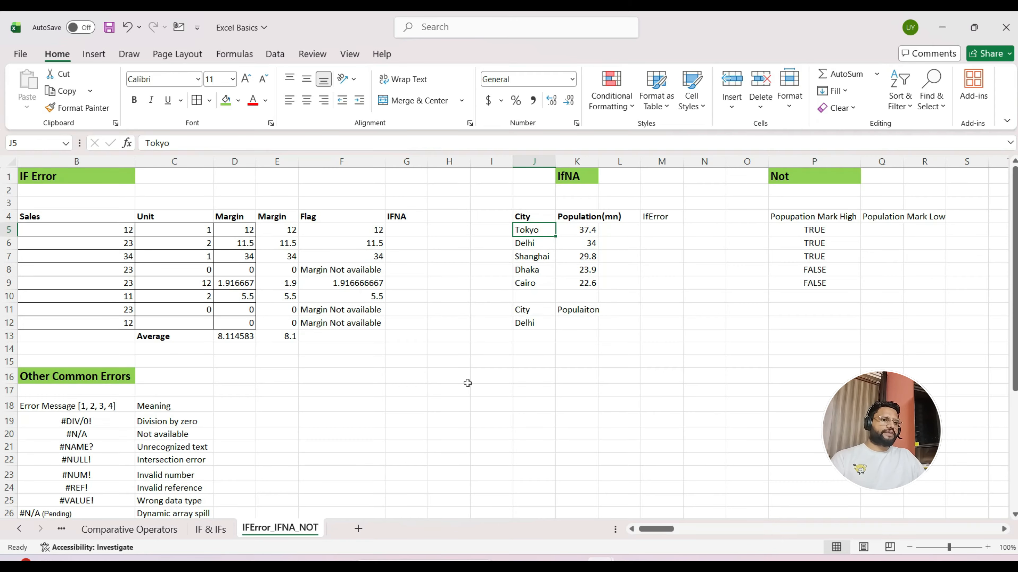
key(shift+Right)
key(ctrl+shift+Down)
key(alt)
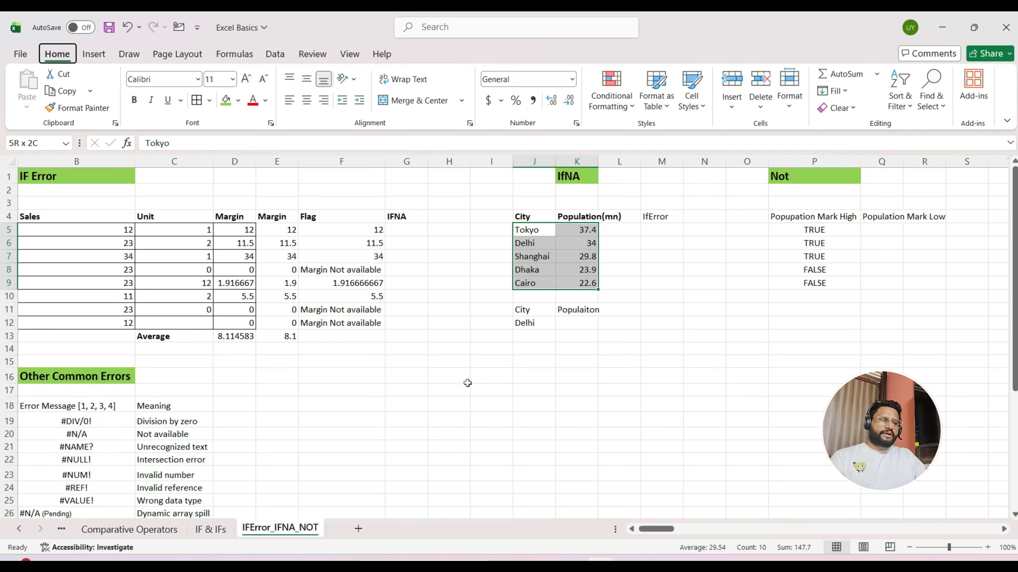
key(h)
key(b)
key(a)
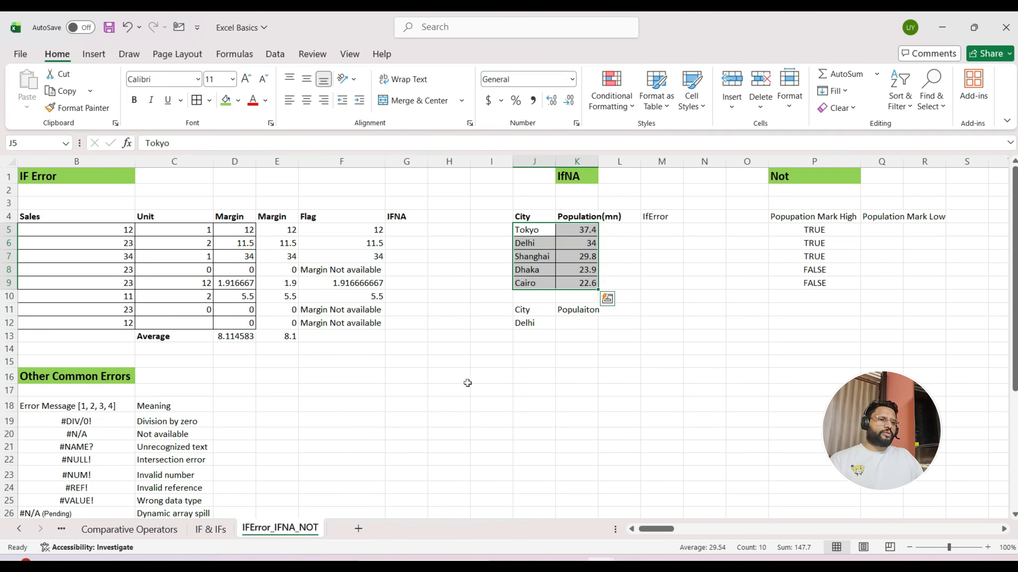
Move the Delhi lookup block with its City and Populaiton headers from J11:K12 to J13:K14
key(Down)
key(Down)
key(Down)
key(Down)
key(Down)
key(Down)
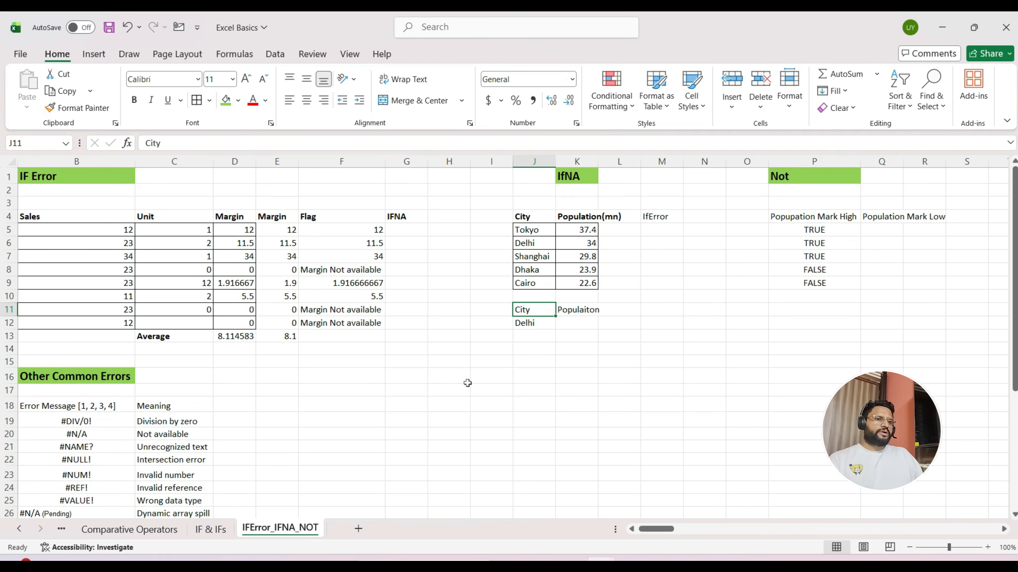
key(Down)
key(Up)
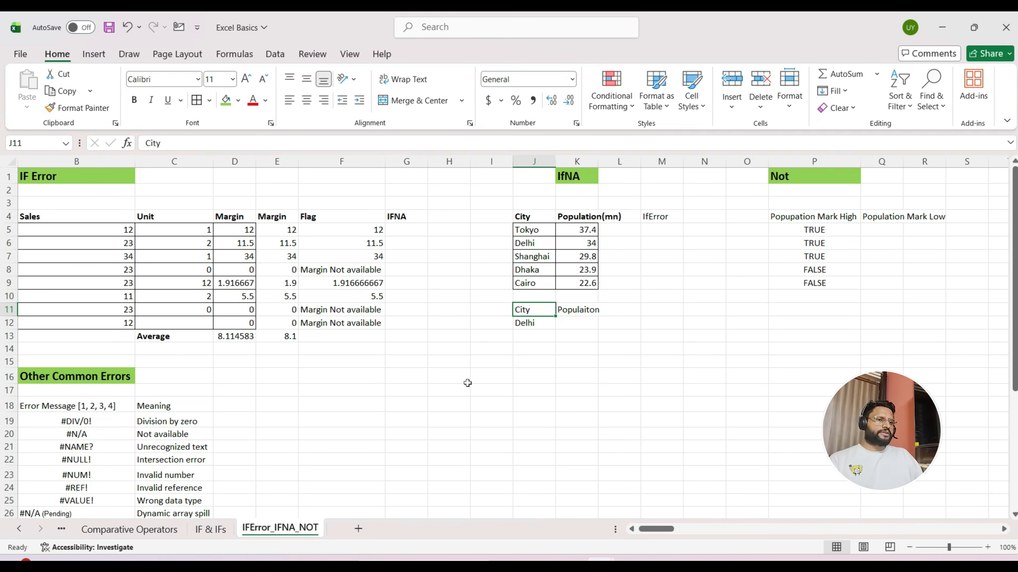
key(shift+Right)
key(shift+Down)
key(ctrl+c)
key(Down)
key(Down)
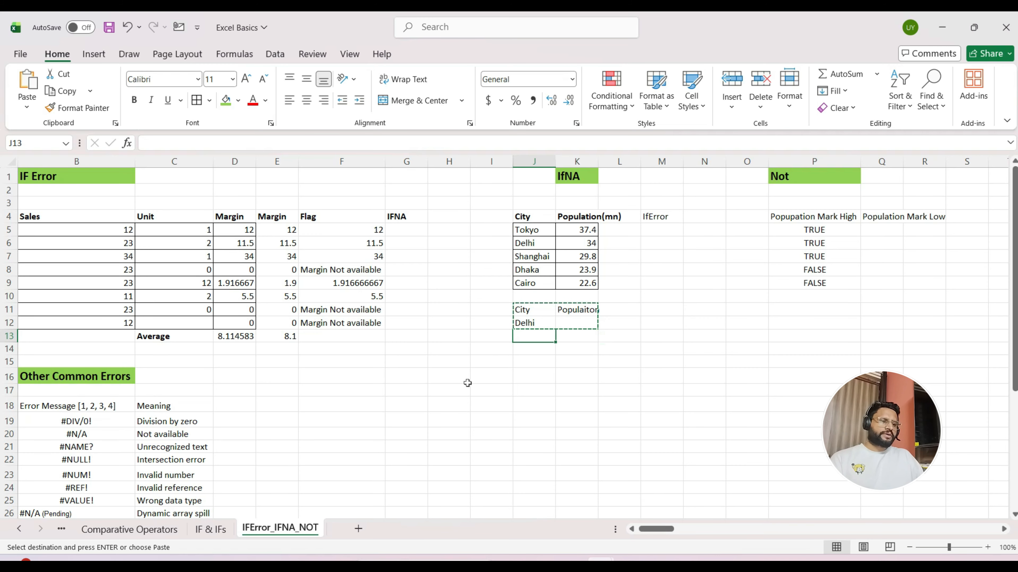
key(ctrl+v)
Start a VLOOKUP formula in K14 that uses the city in J14 as the lookup value
key(Down)
key(Right)
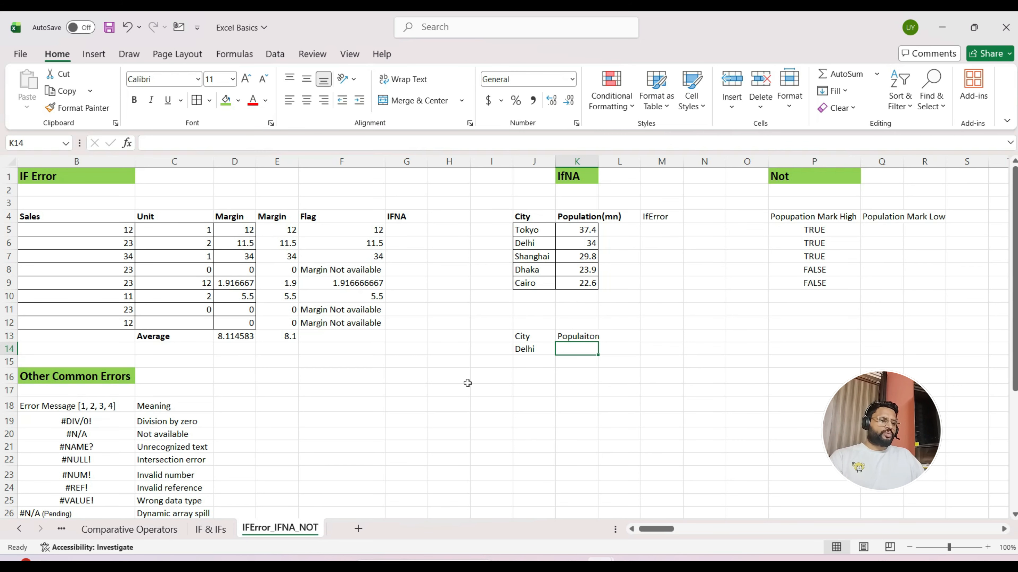
text(=vloo)
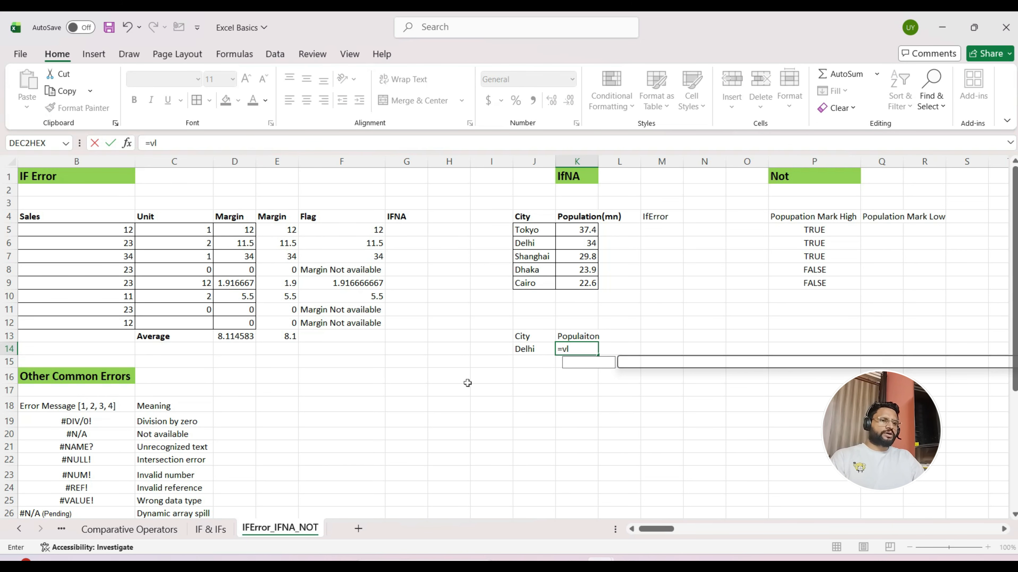
key(Tab)
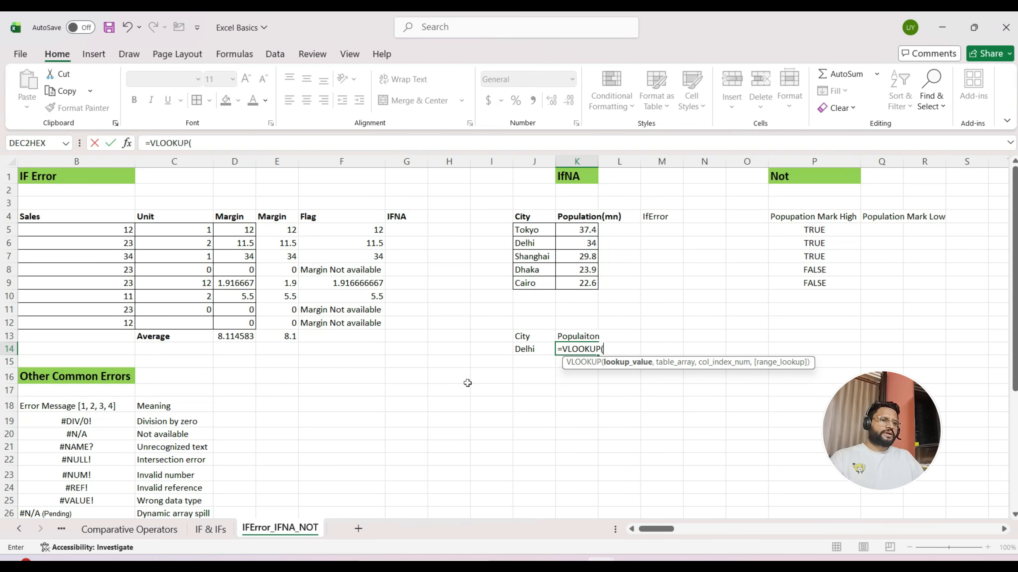
key(Left)
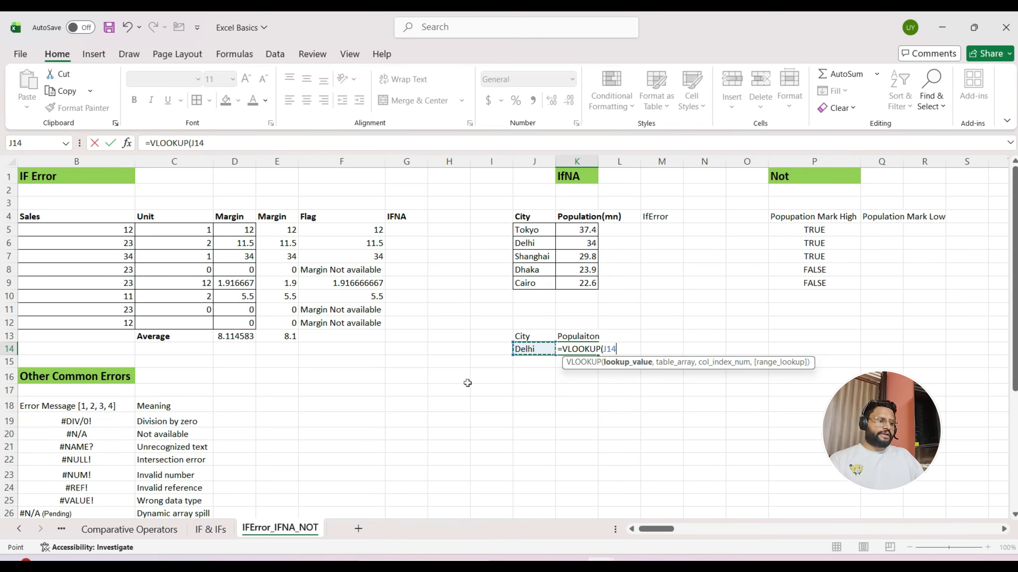
Set the city and population data in J5:K9 as the VLOOKUP's table array
text(,)
key(Up)
key(Up)
key(Up)
key(Up)
key(Up)
key(Left)
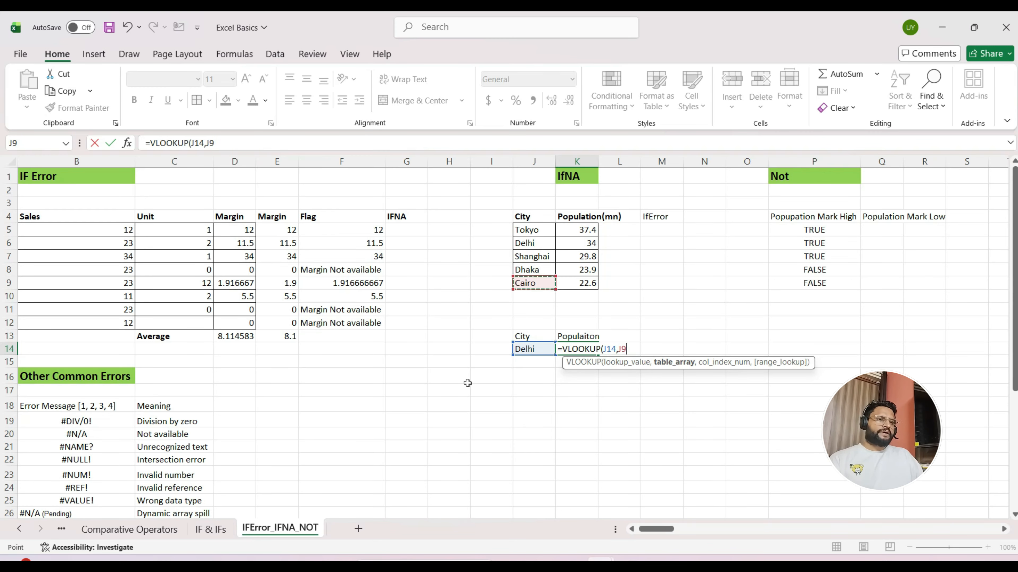
key(ctrl+Up)
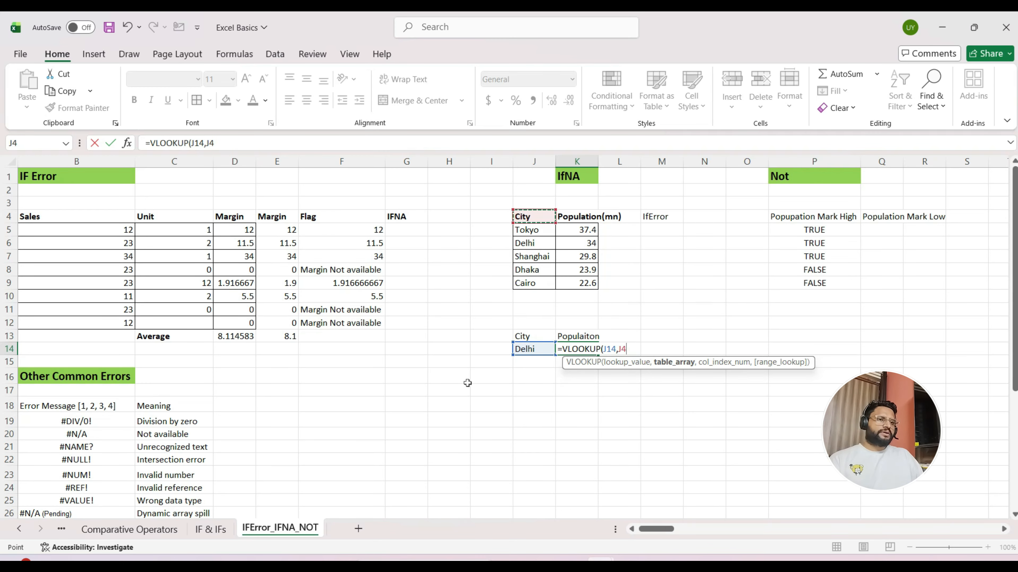
key(Down)
key(shift+Right)
key(ctrl+shift+Down)
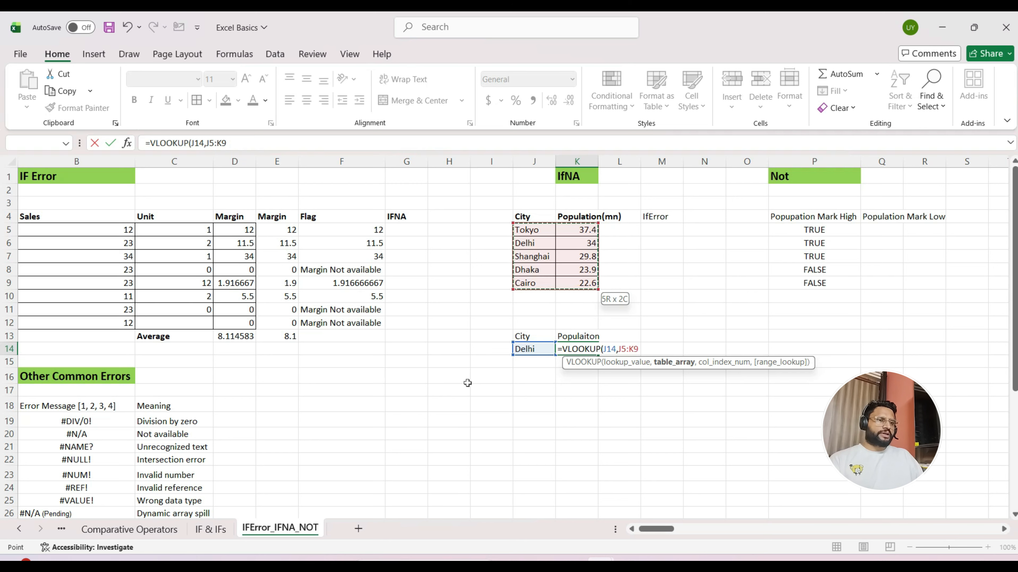
Complete the K14 VLOOKUP with column index 2 and an exact match using 0
text(,)
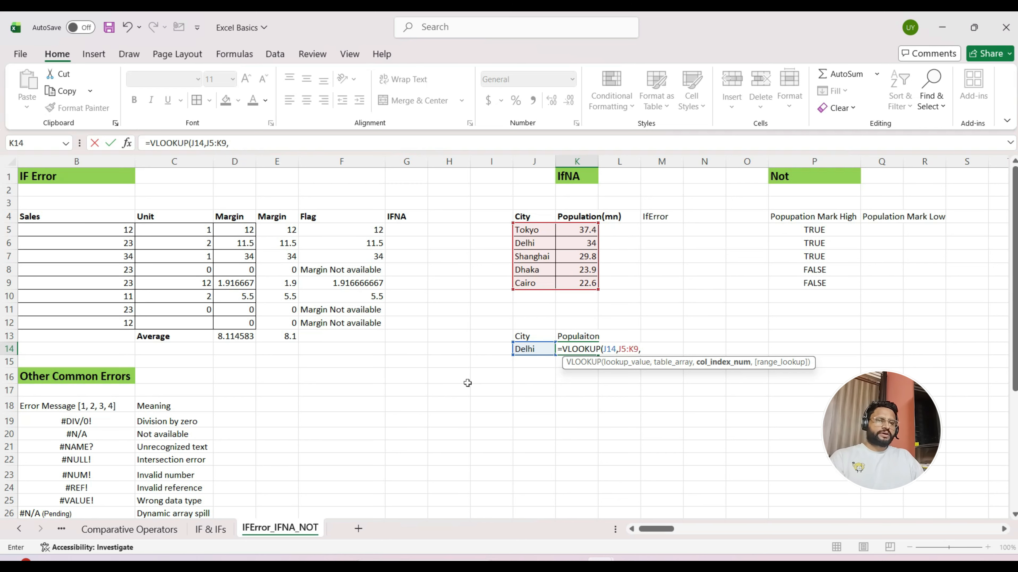
text(2,)
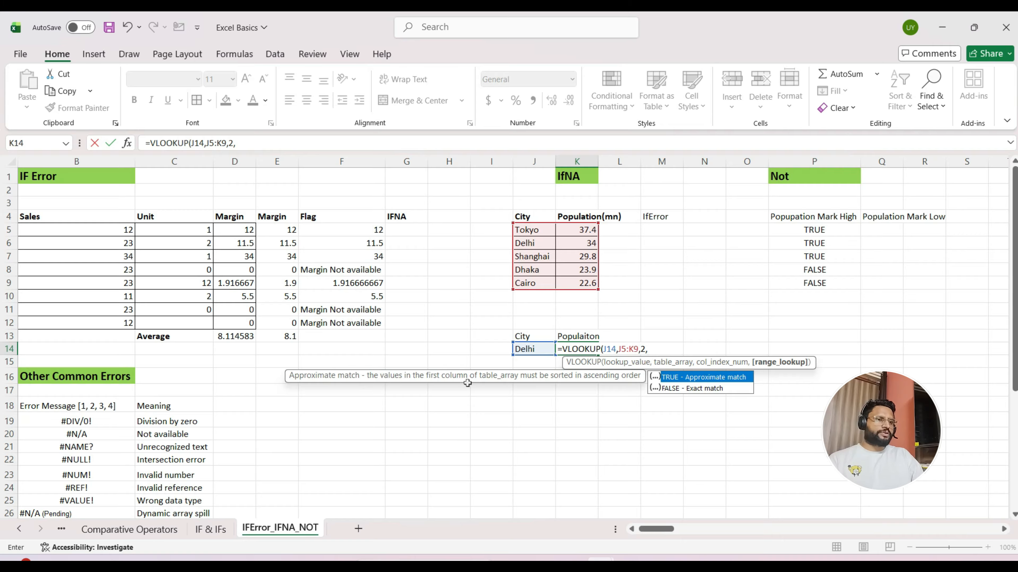
text(0))
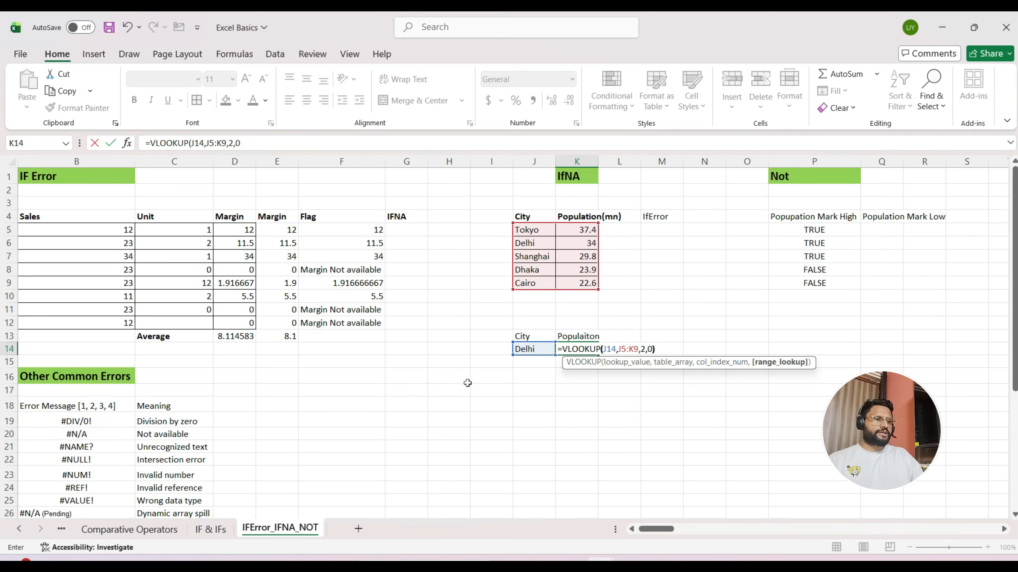
key(Return)
key(Up)
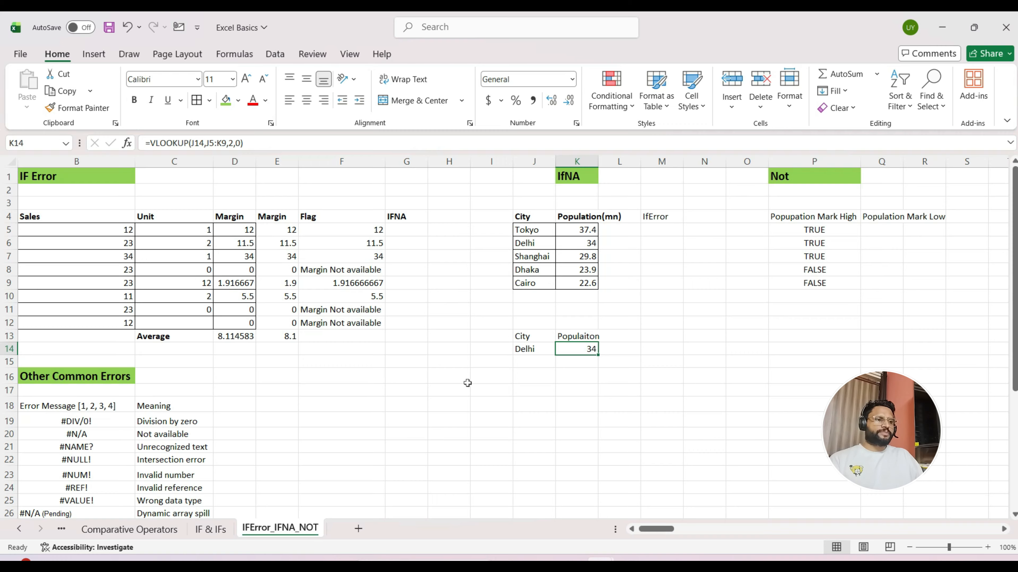
Compare the population returned in K14 with the city and population table above it
key(Left)
key(ctrl+Up)
key(ctrl+Up)
key(Up)
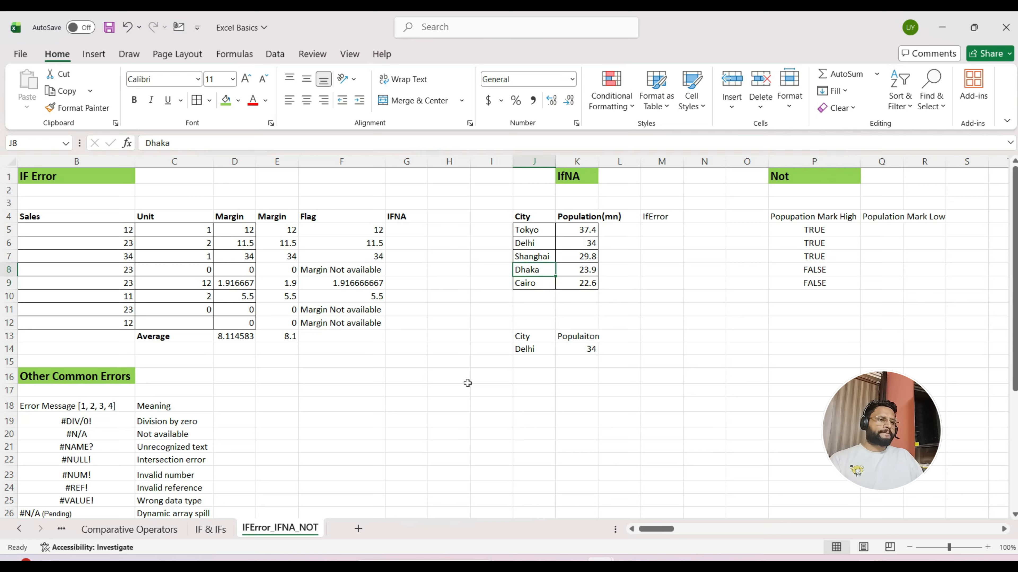
key(Right)
key(Down)
key(Down)
key(Down)
key(Down)
key(Down)
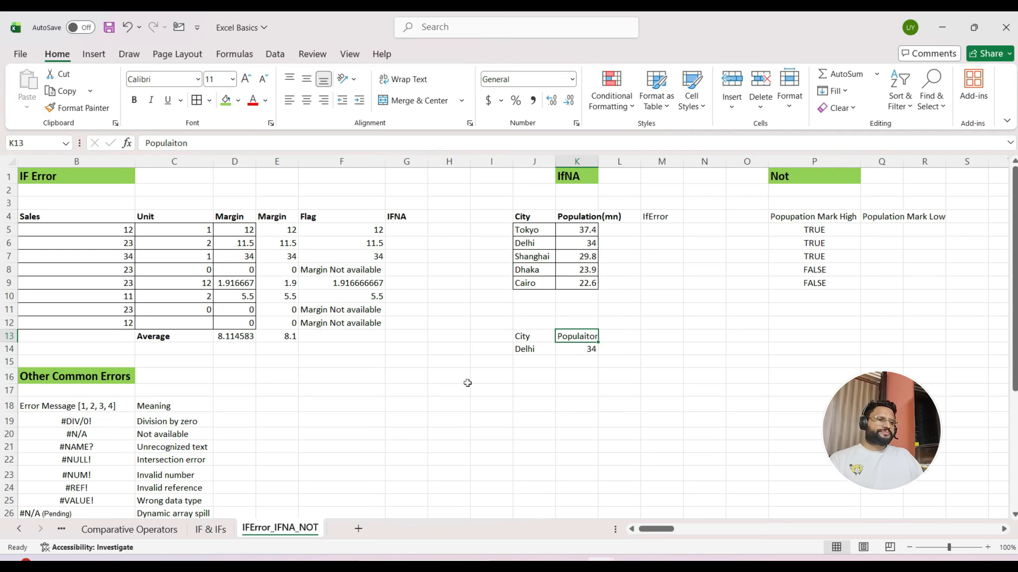
key(Up)
key(Up)
key(Up)
key(Up)
key(Up)
key(Down)
key(Down)
key(Down)
key(Down)
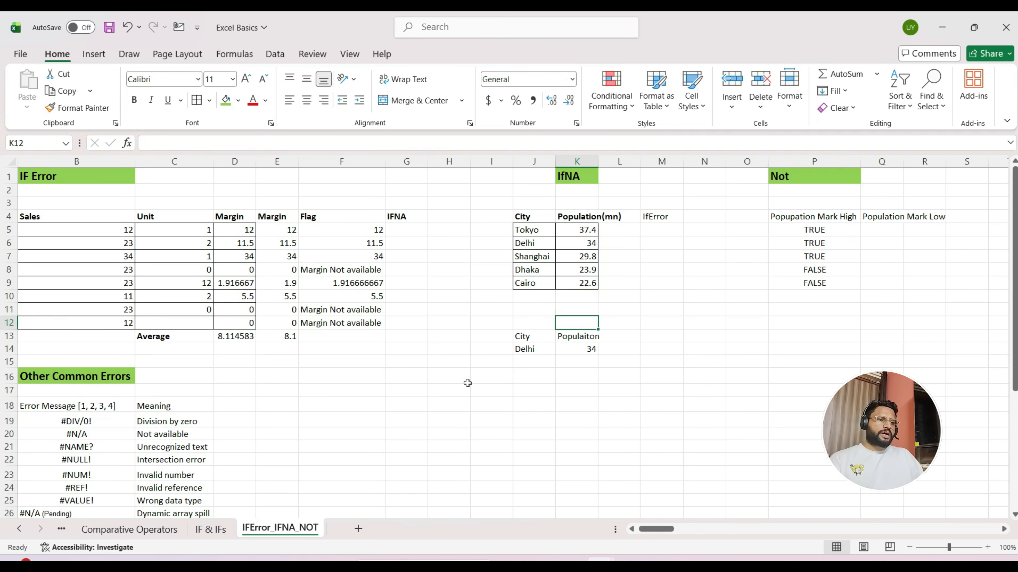
key(Down)
key(Down)
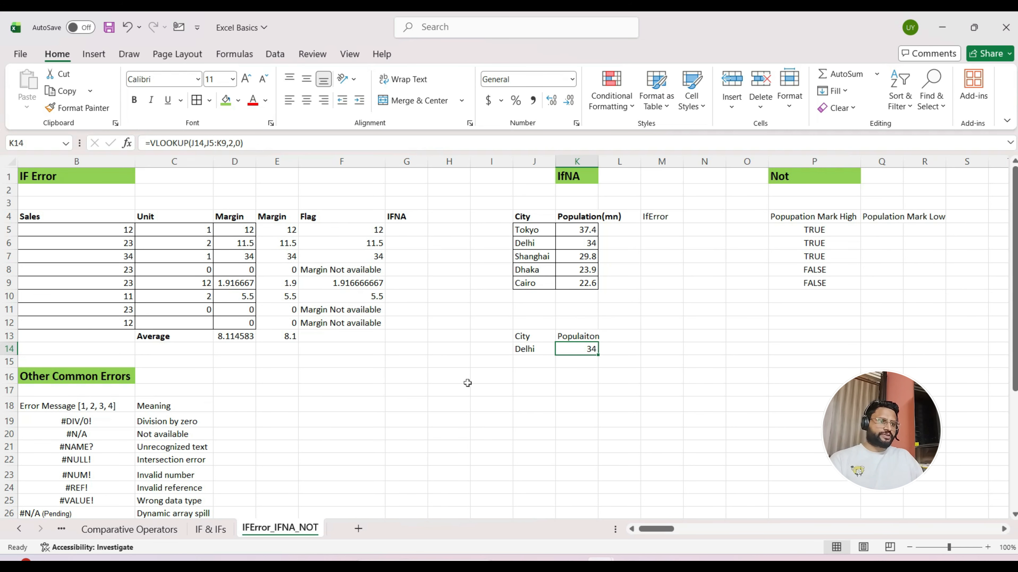
Replace the lookup city in J14 with Mumbai
key(Left)
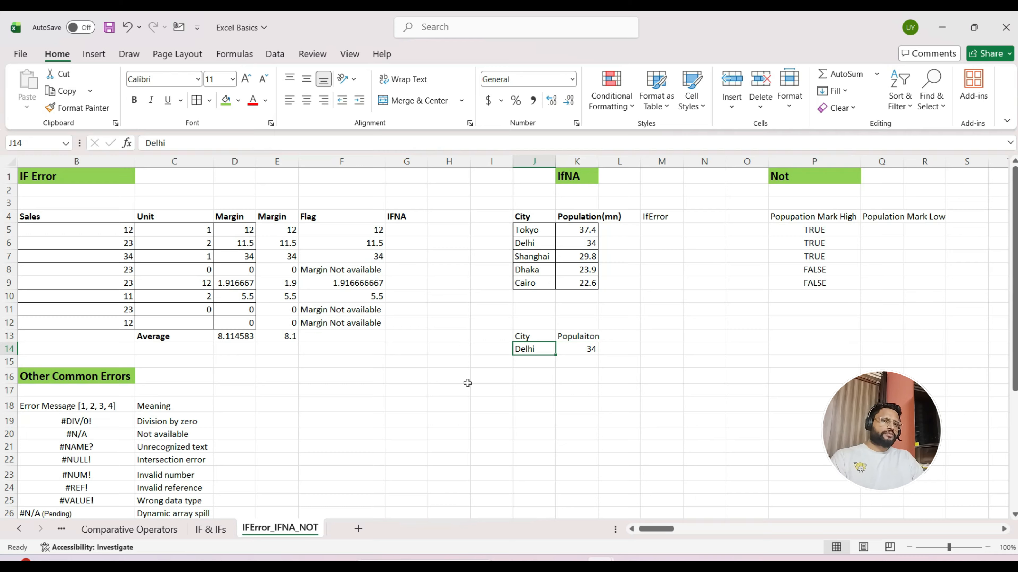
text(Mu)
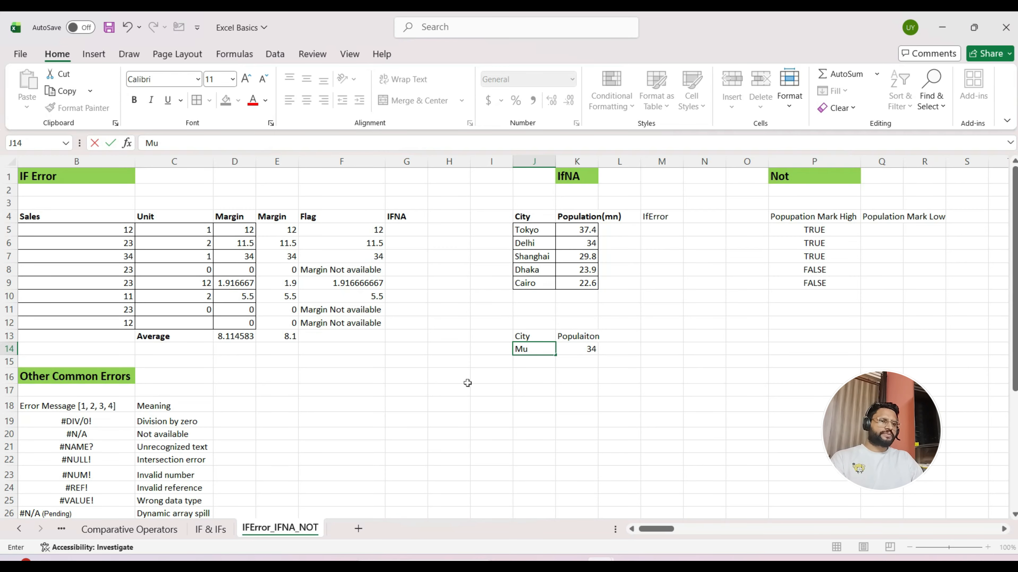
text(mbail)
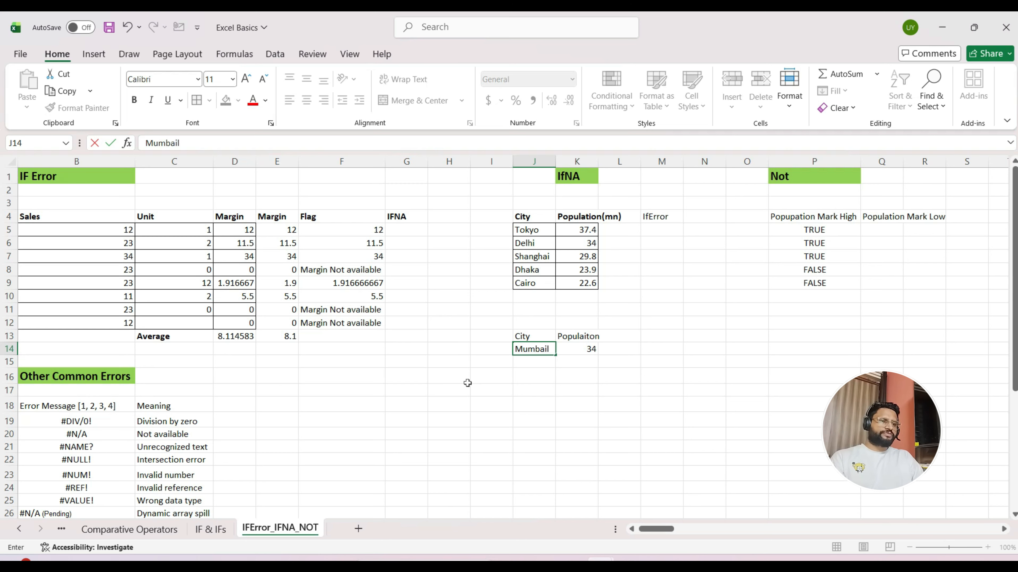
key(BackSpace)
key(Return)
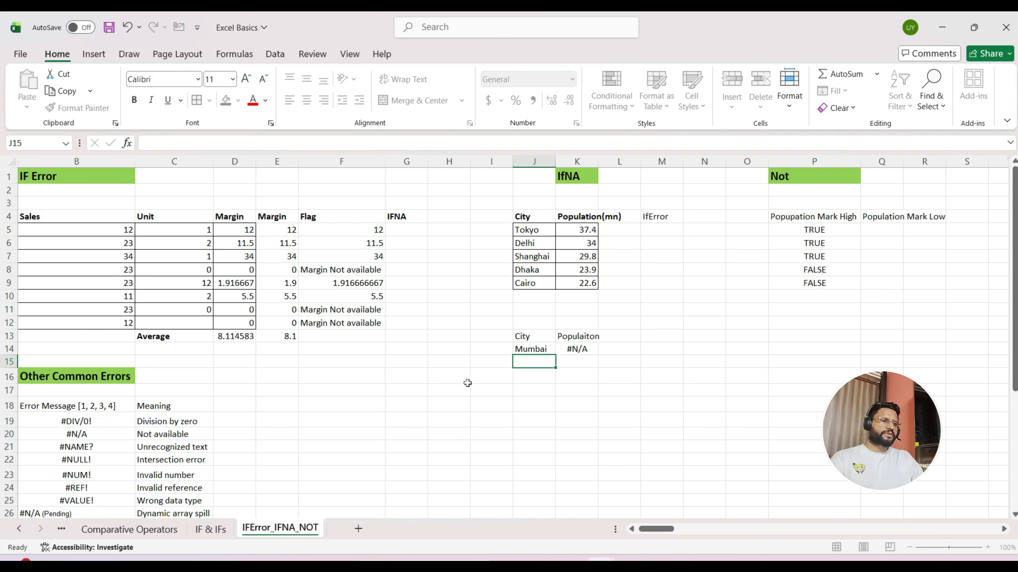
key(Up)
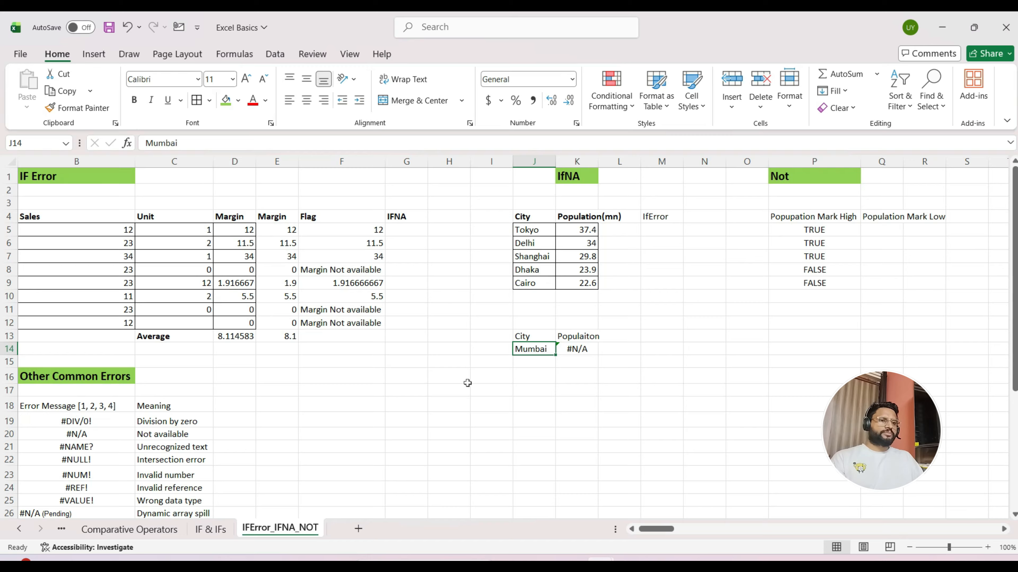
Wrap the VLOOKUP formula in K14 in an IFNA function as its value argument
key(Right)
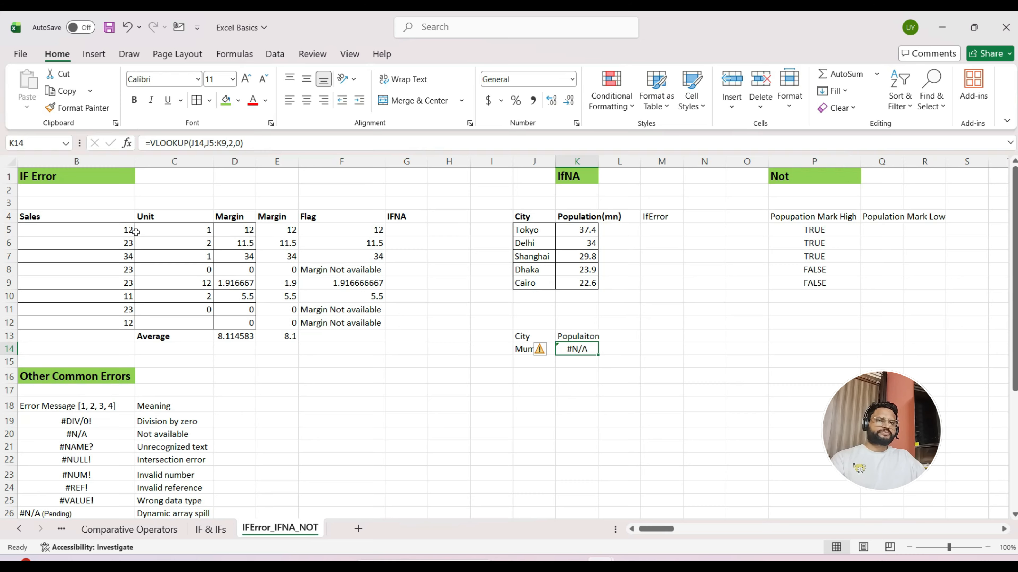
click(151, 143)
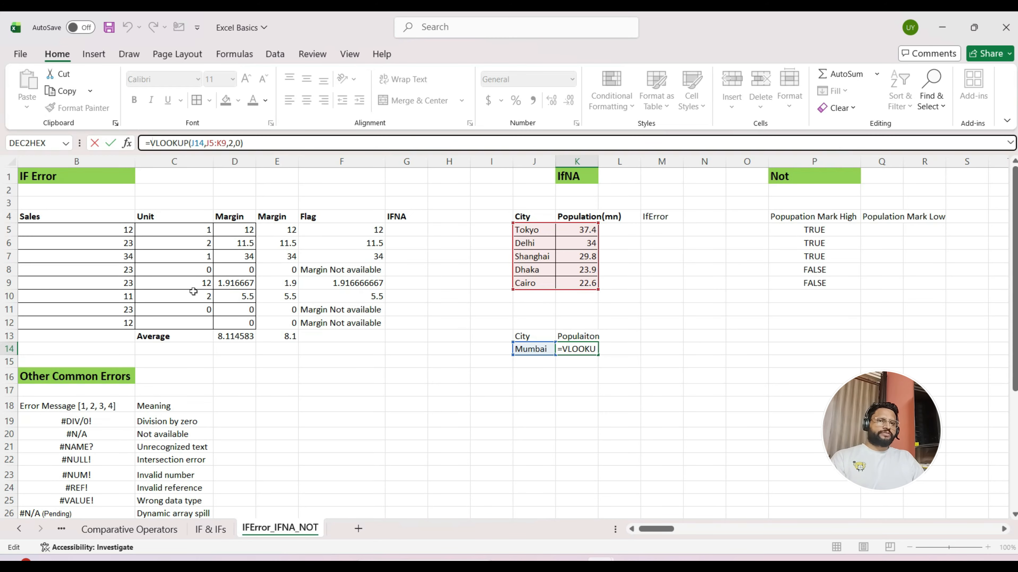
text(ifna)
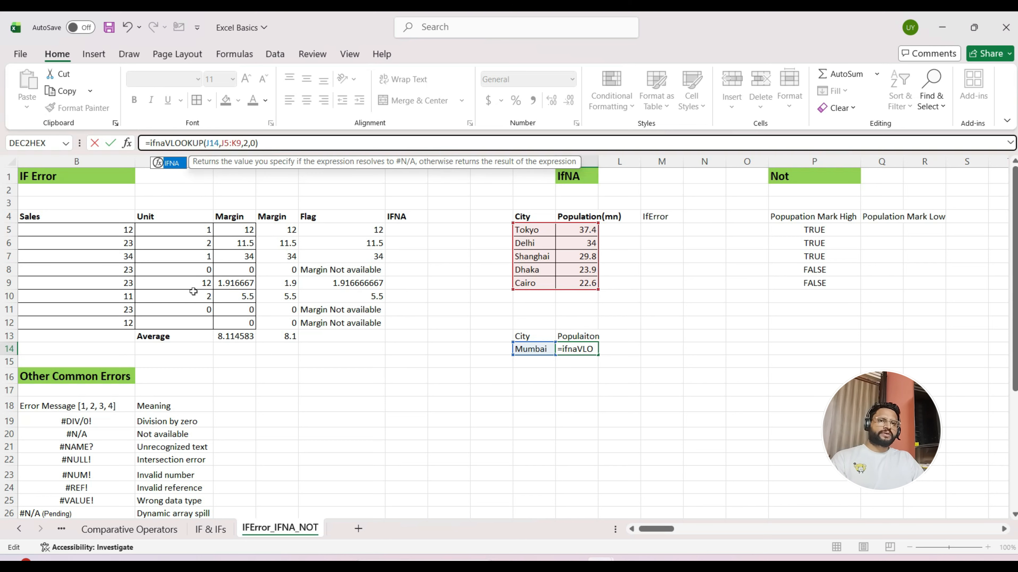
key(Tab)
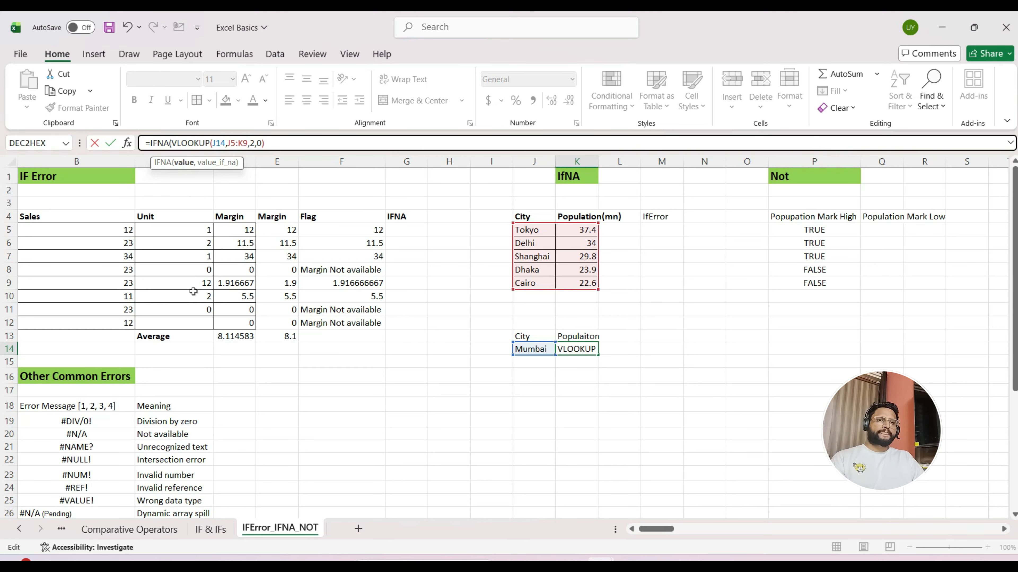
click(301, 143)
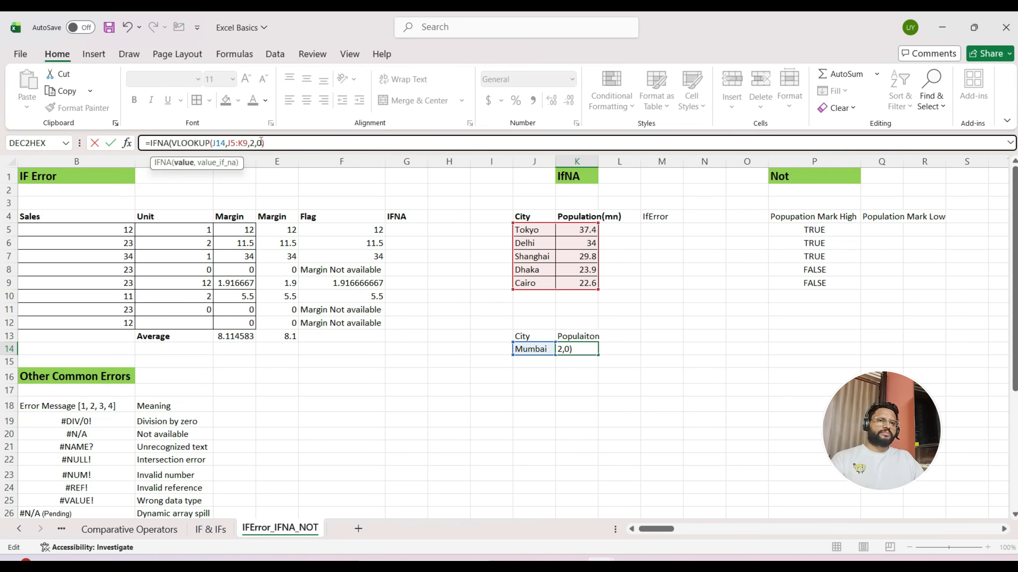
Give the IFNA formula in K14 the fallback text "Not available" and close the function
text(,)
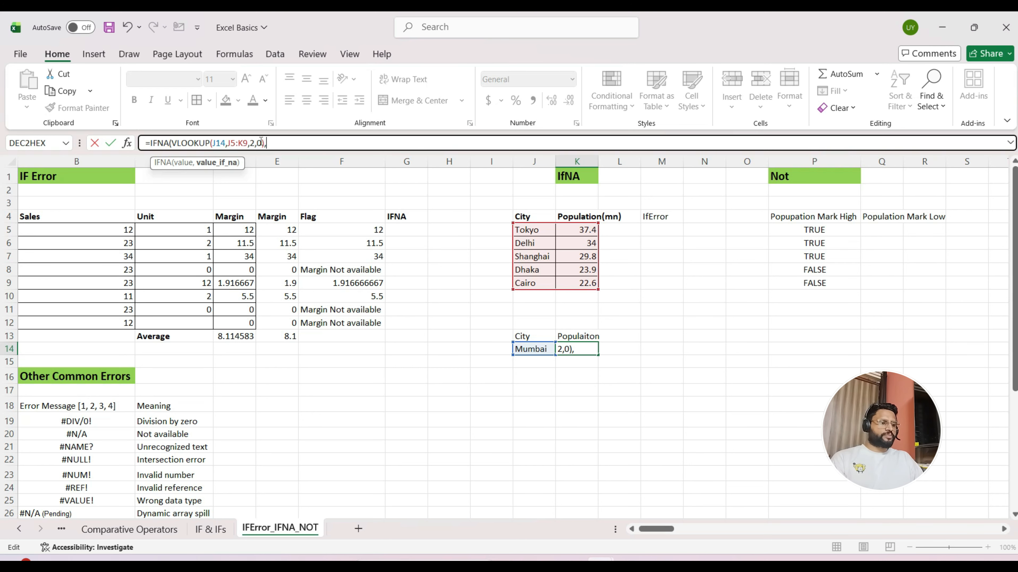
text(")
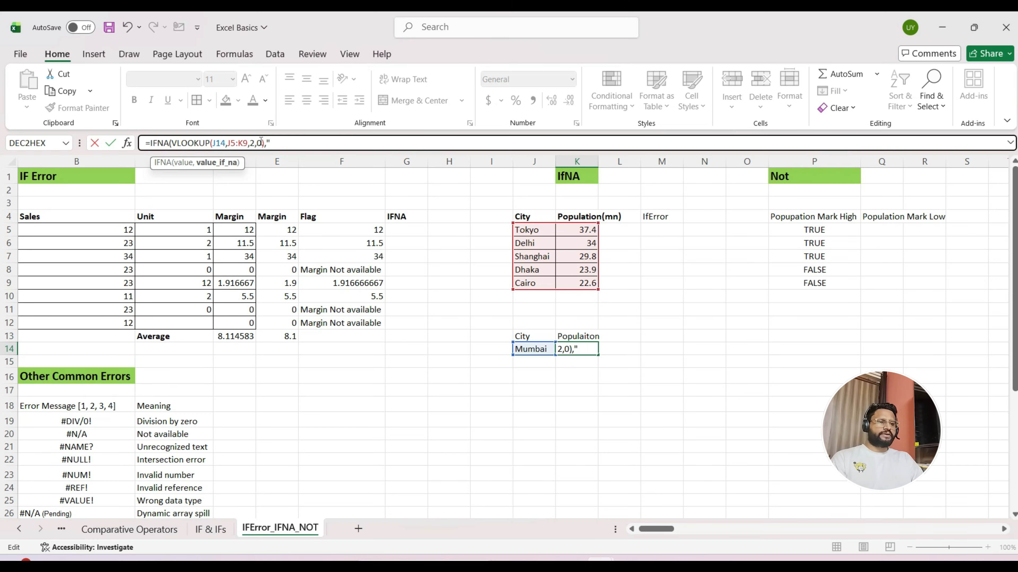
text(n)
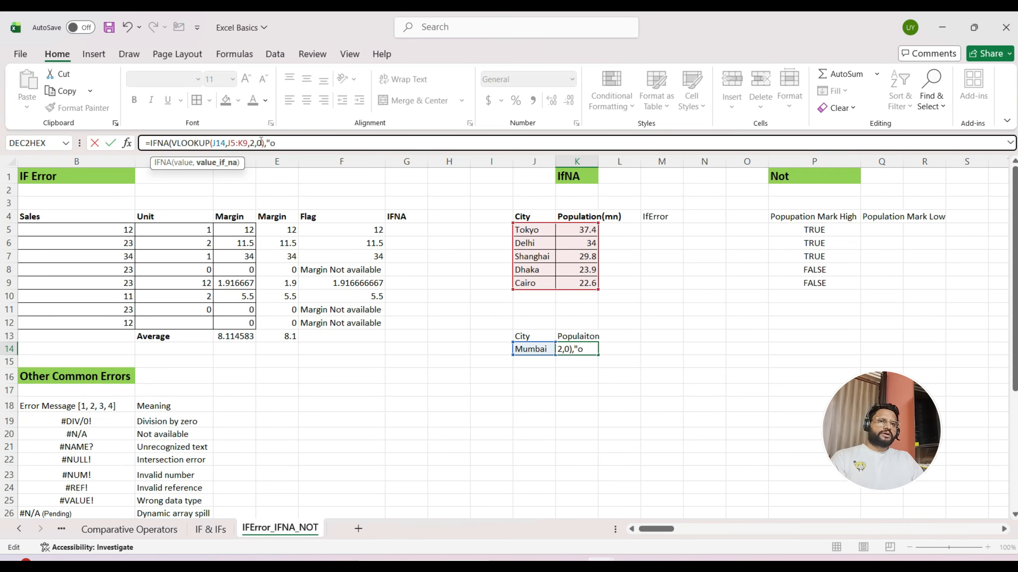
key(BackSpace)
text(Not)
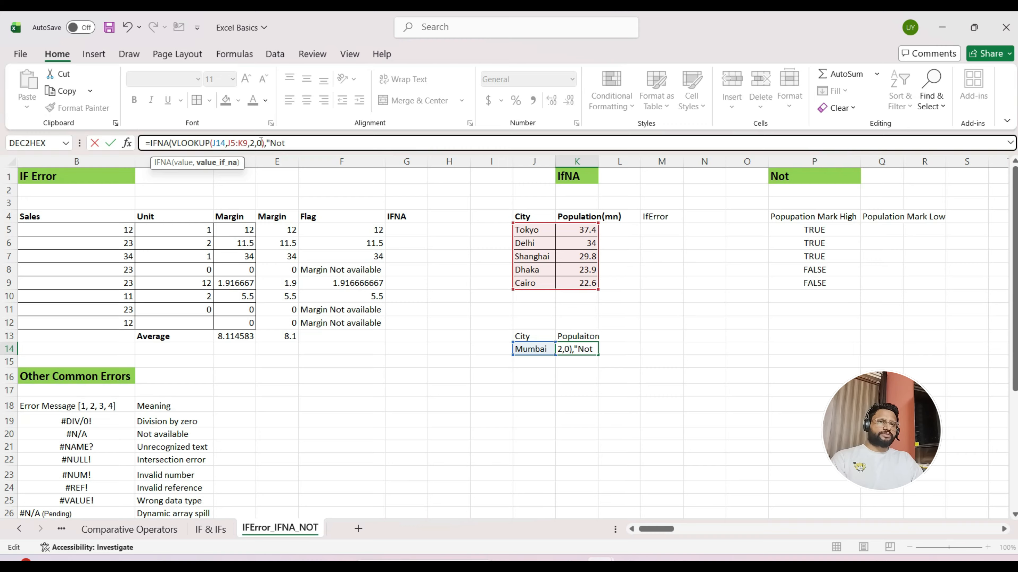
text( avail)
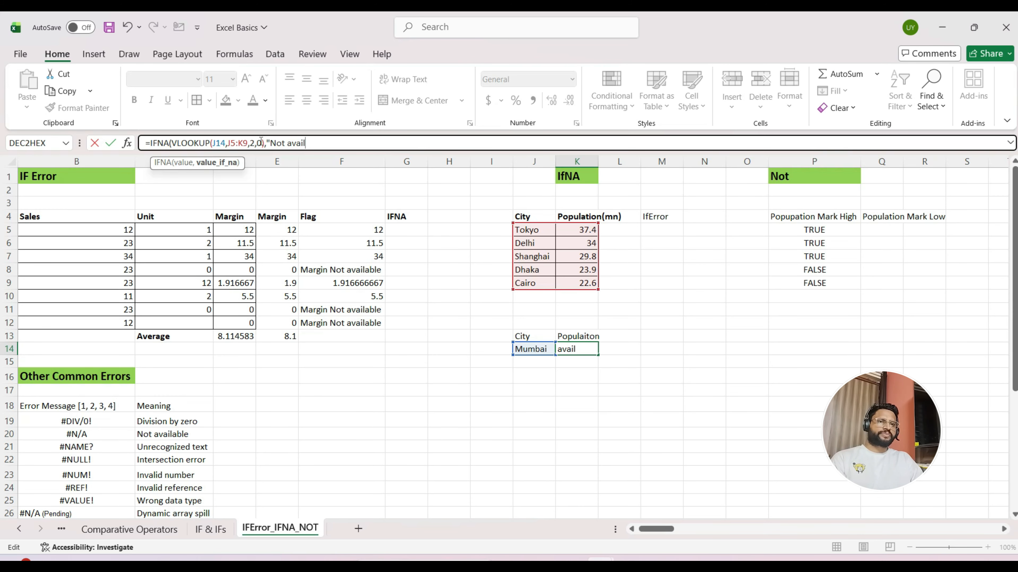
text(able)
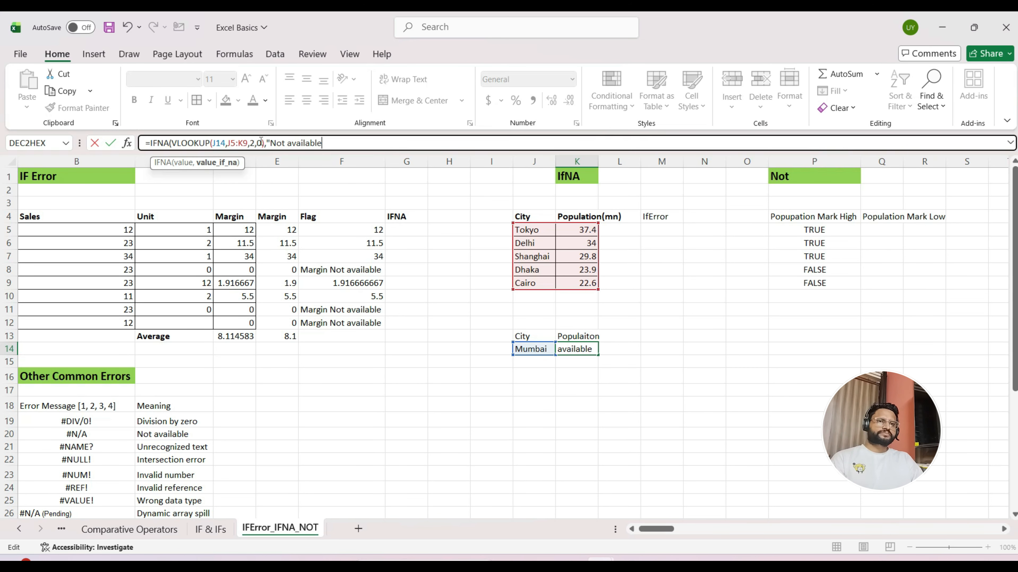
text("))
key(Return)
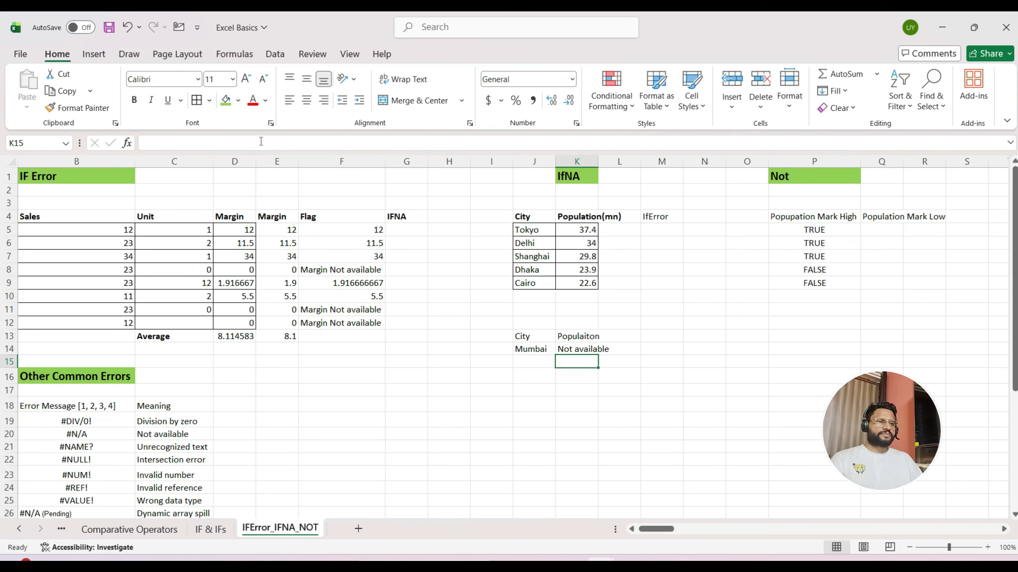
Review the IFNA formula in K14 and check the cities in J5:K9 against the lookup city in J14
key(Up)
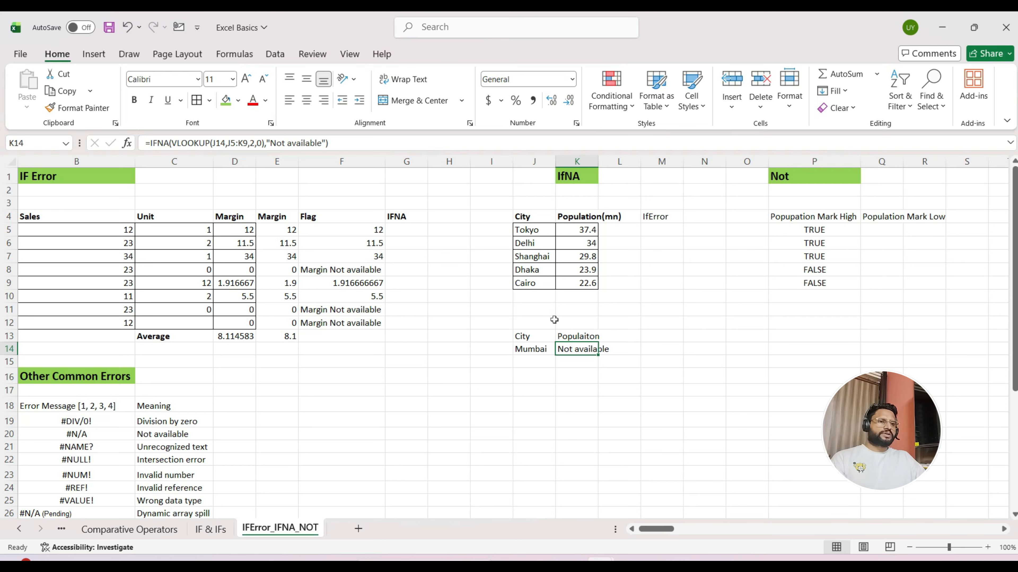
drag(522, 228, 586, 282)
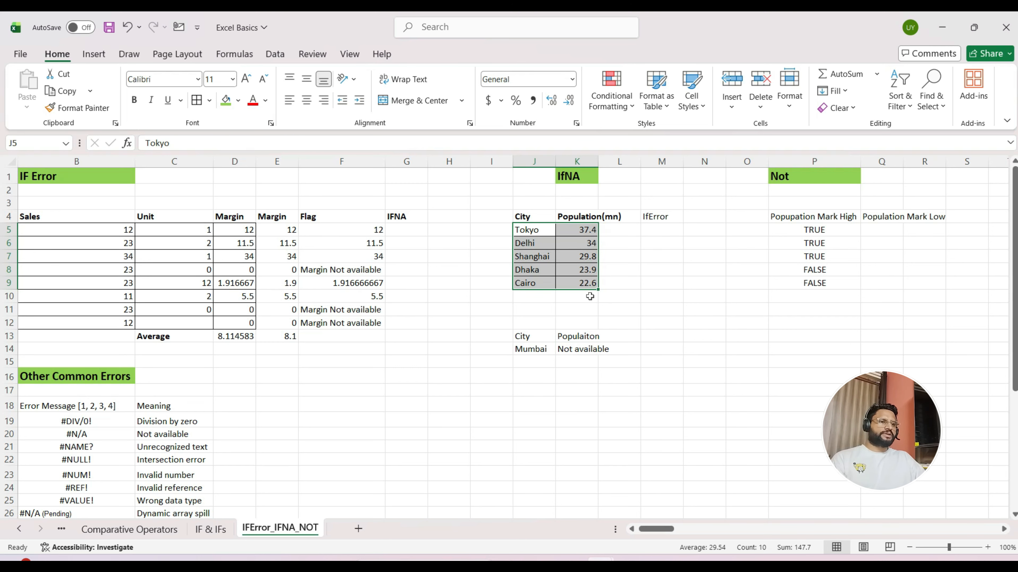
click(571, 322)
click(534, 350)
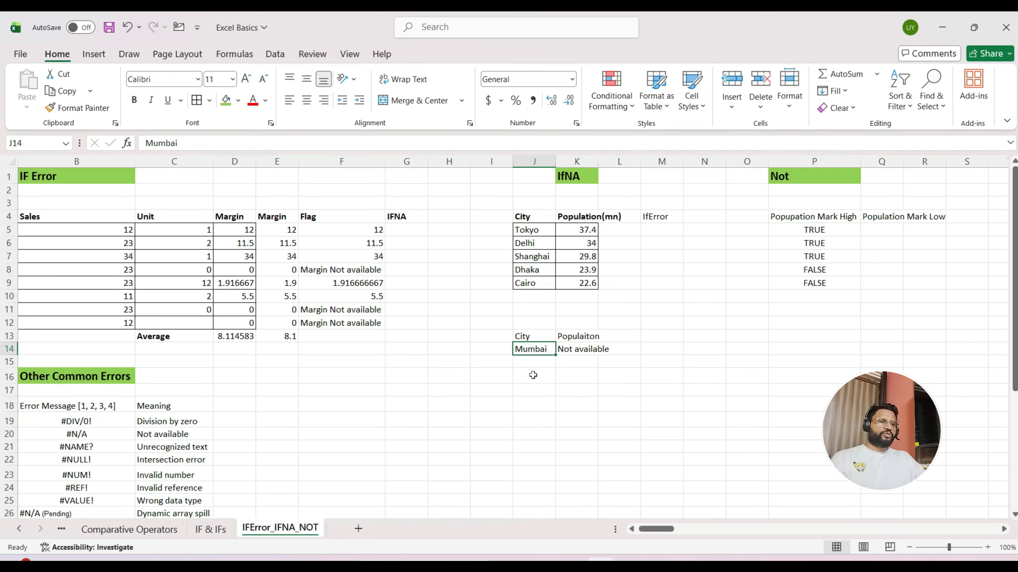
Replace the lookup city in J14 with Dhaka and check the IFNA lookup in K14
text(Dha)
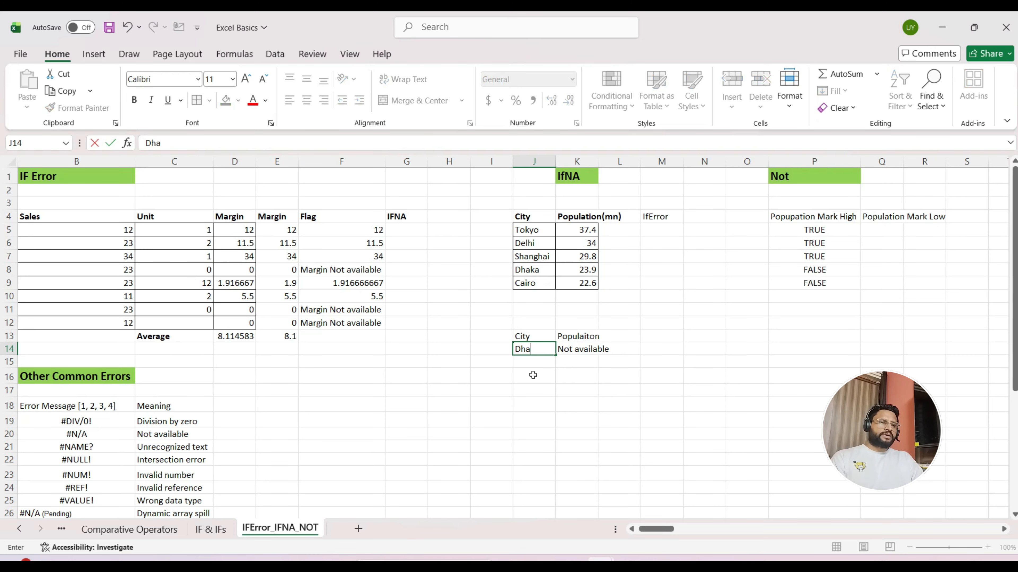
text(ka)
key(Return)
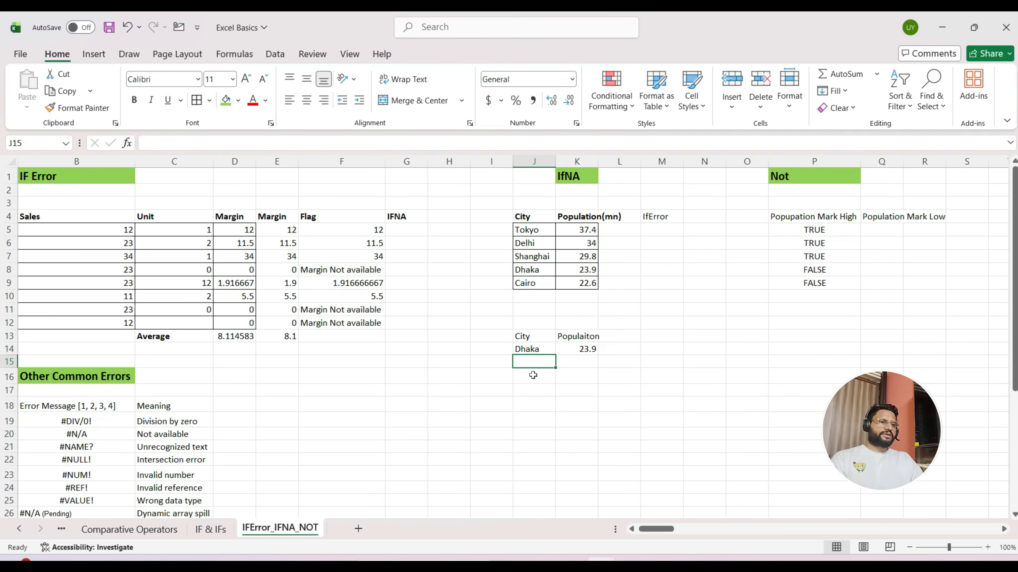
key(Up)
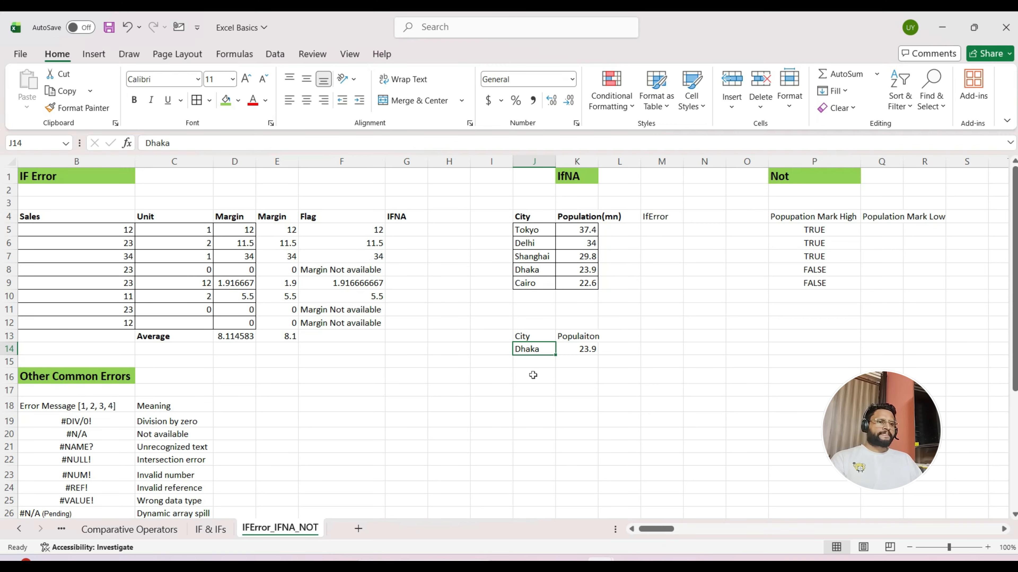
key(Right)
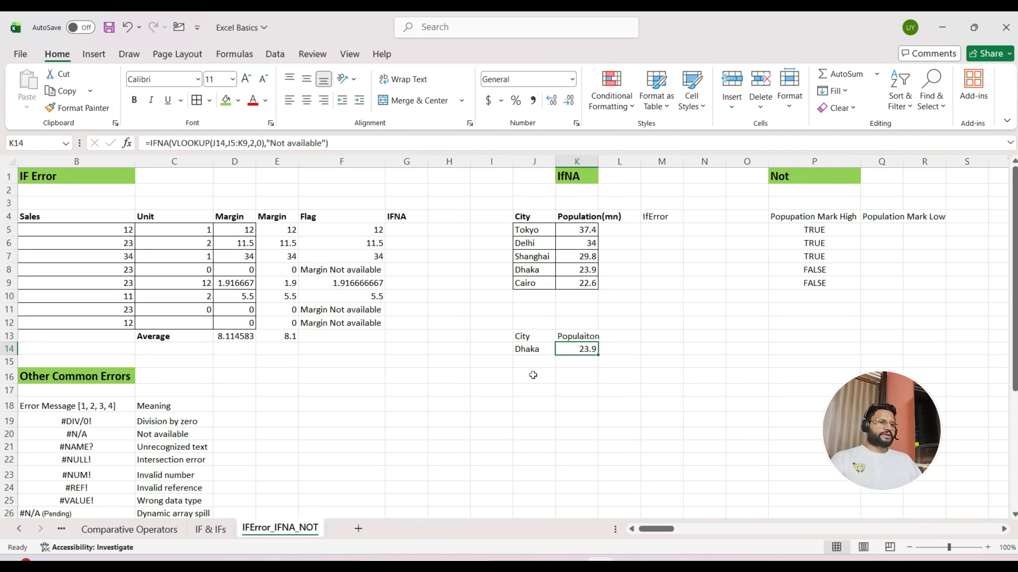
key(Left)
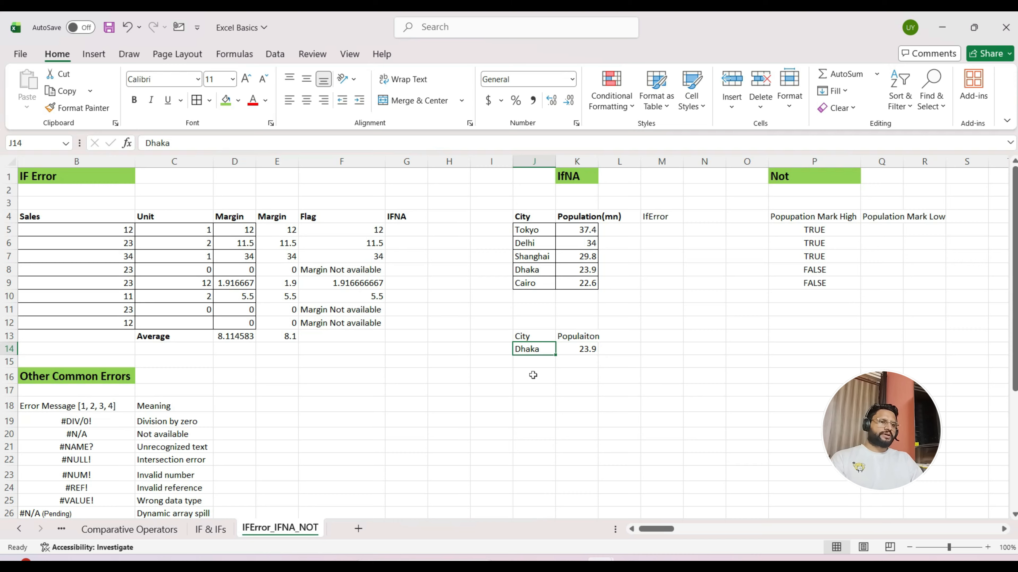
Replace the lookup city in J14 with Paris and check the IFNA lookup in K14
text(Paris)
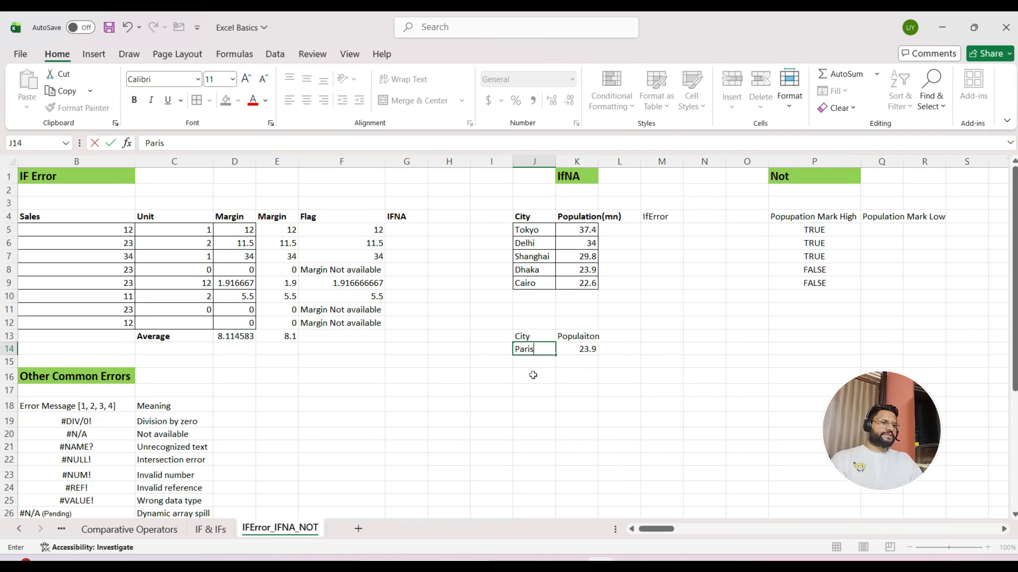
key(Return)
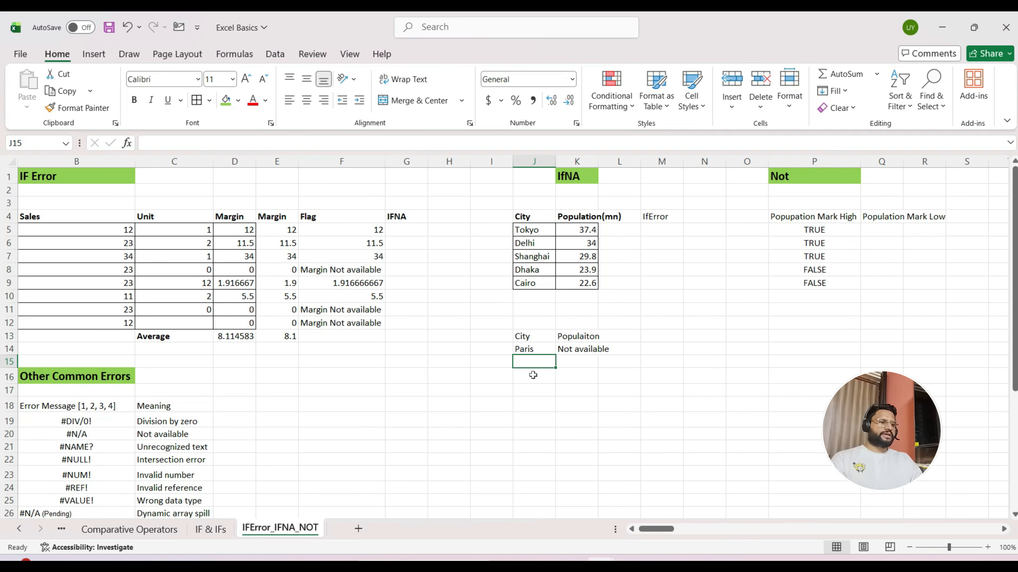
key(Up)
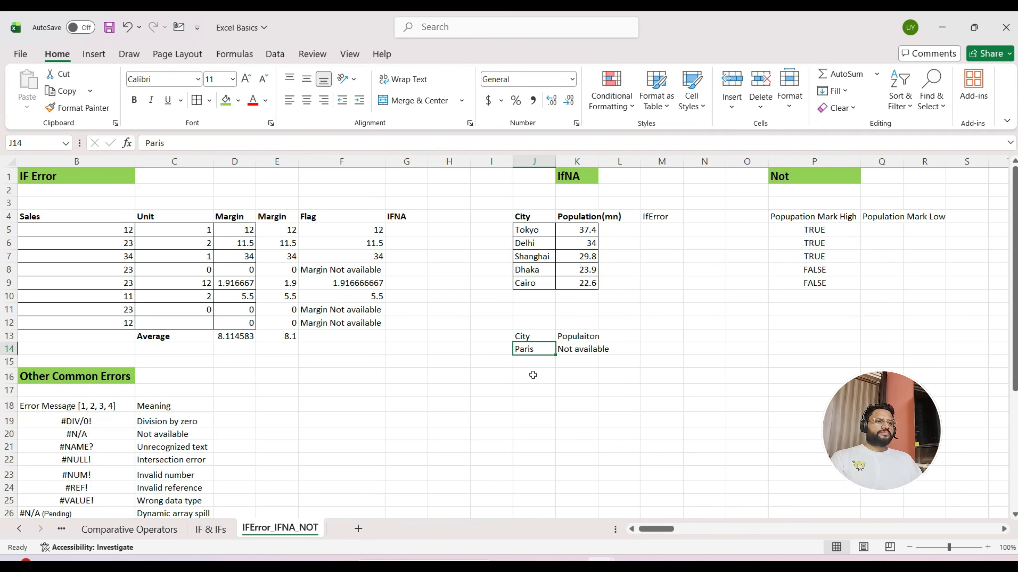
key(Right)
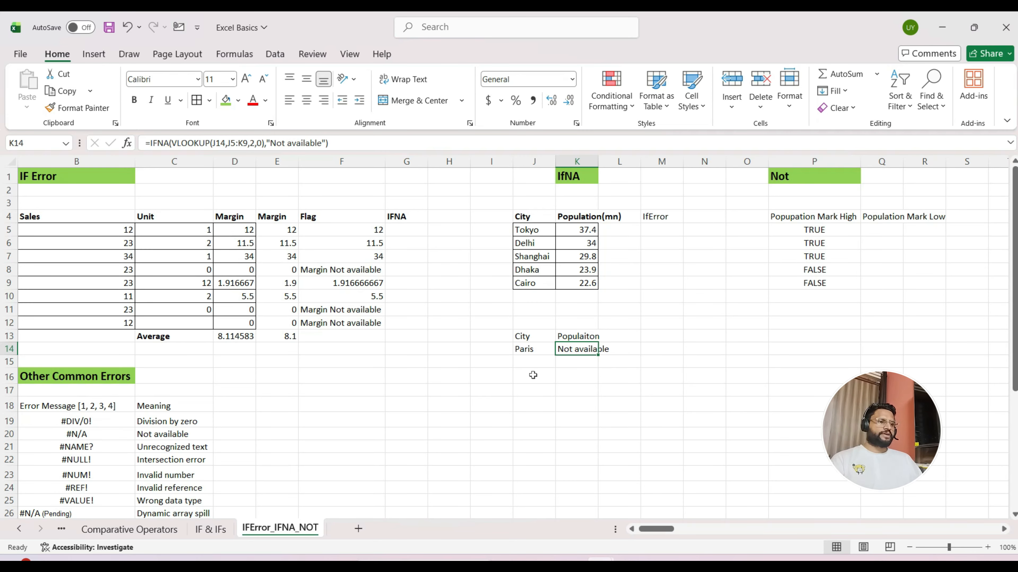
key(Down)
key(Up)
key(Left)
key(Right)
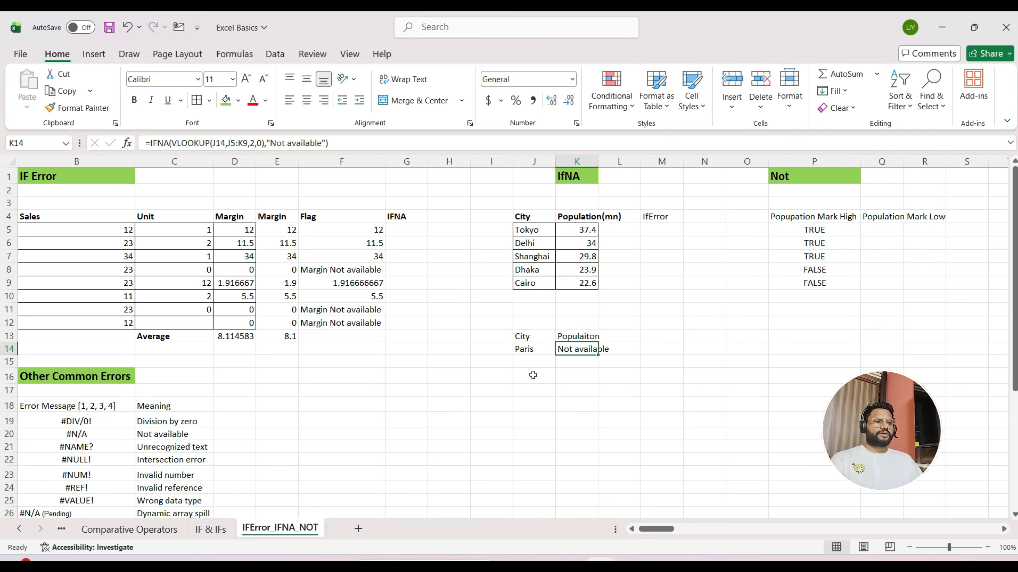
key(Left)
key(Right)
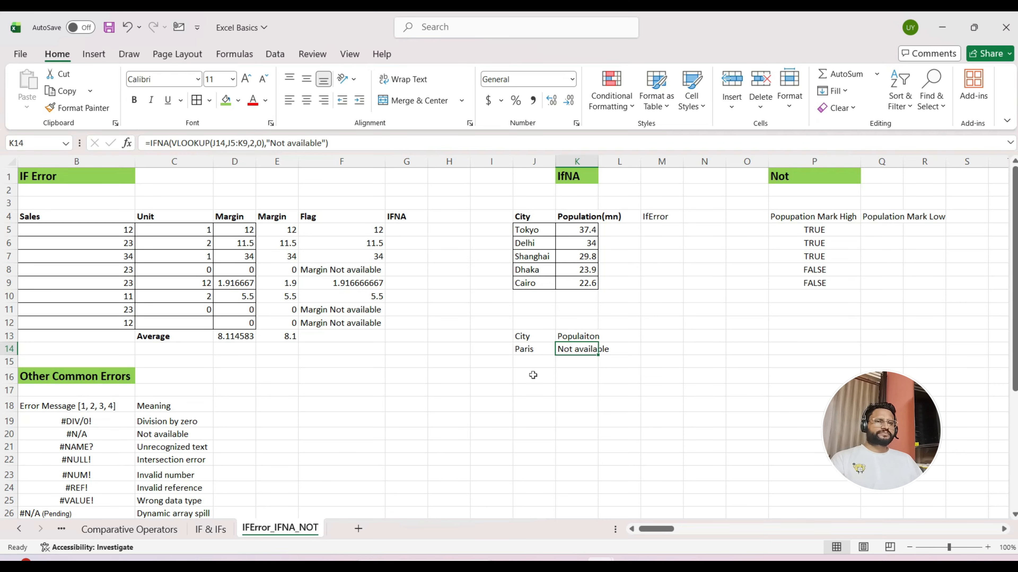
key(Left)
key(Left)
key(Right)
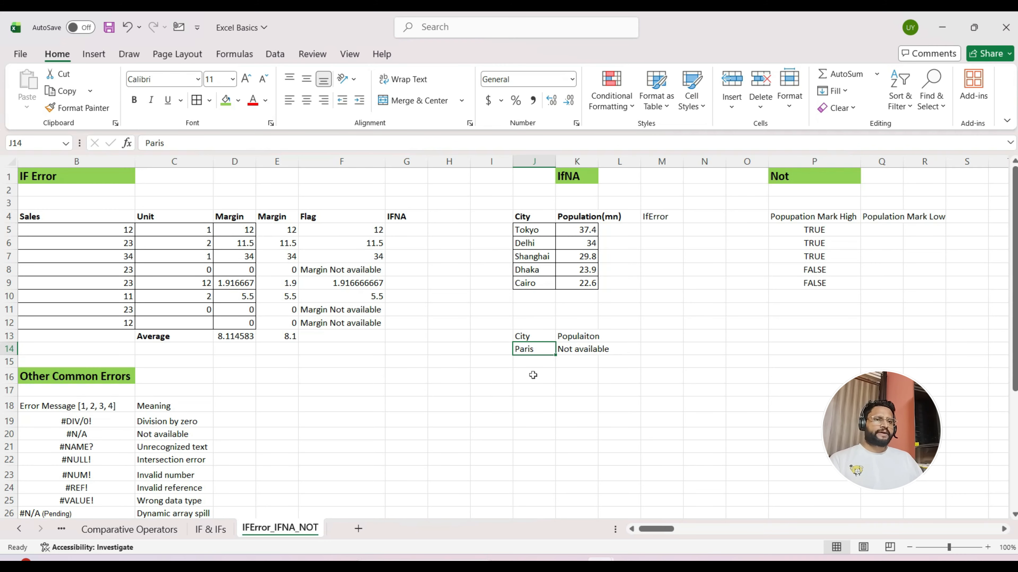
key(Left)
key(Left)
key(Left)
key(Right)
key(Right)
key(Right)
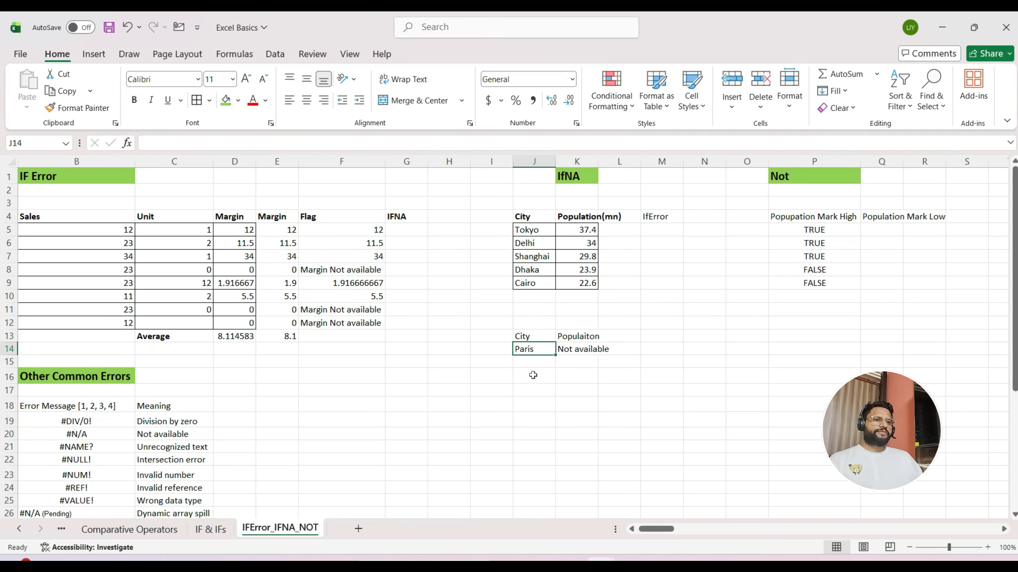
key(Up)
key(Right)
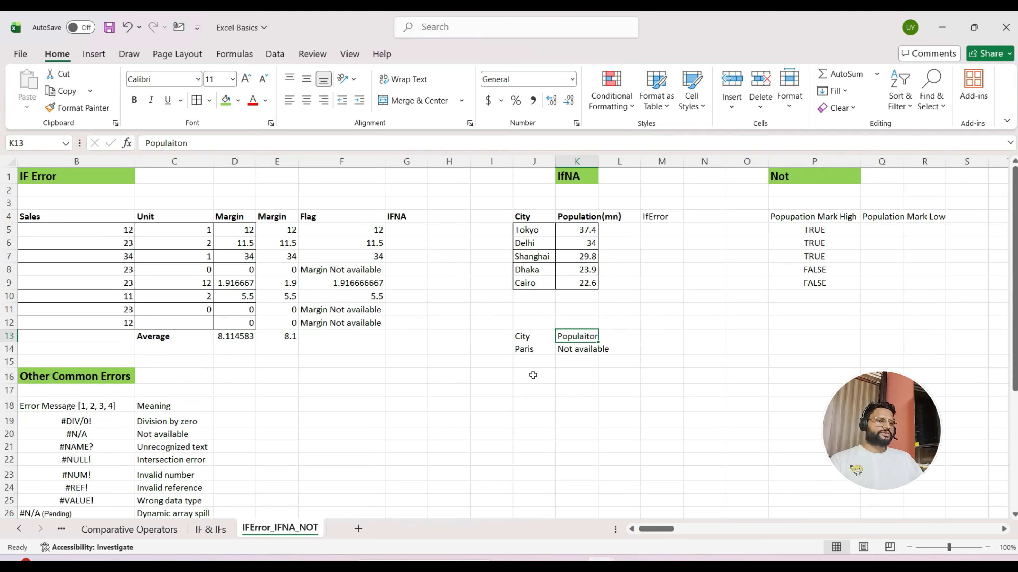
key(Left)
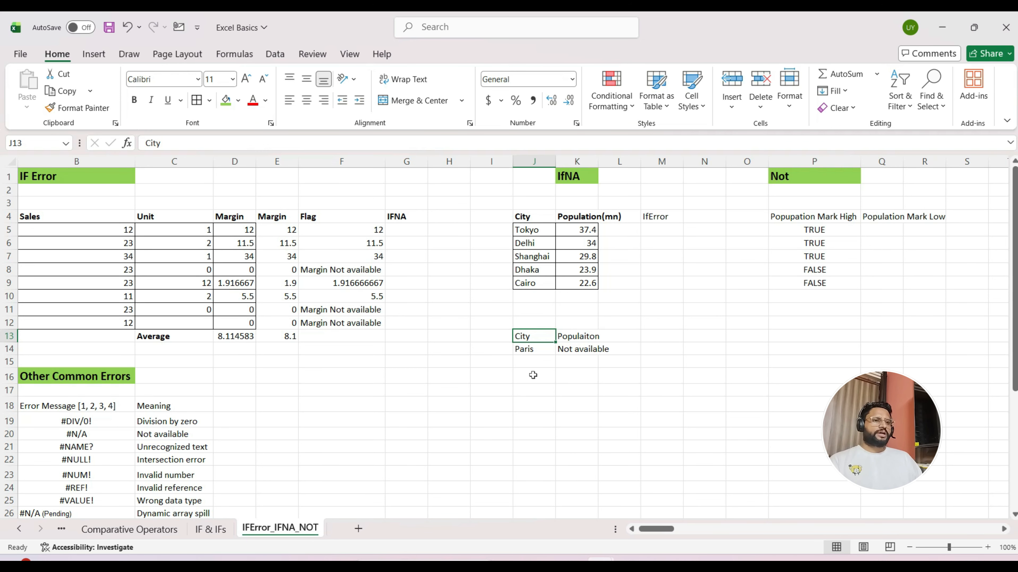
Start an IFNA formula in G5 with Sales divided by Unit, B5/C5, as its value argument
key(Down)
key(Left)
key(Left)
key(Up)
key(Up)
key(Up)
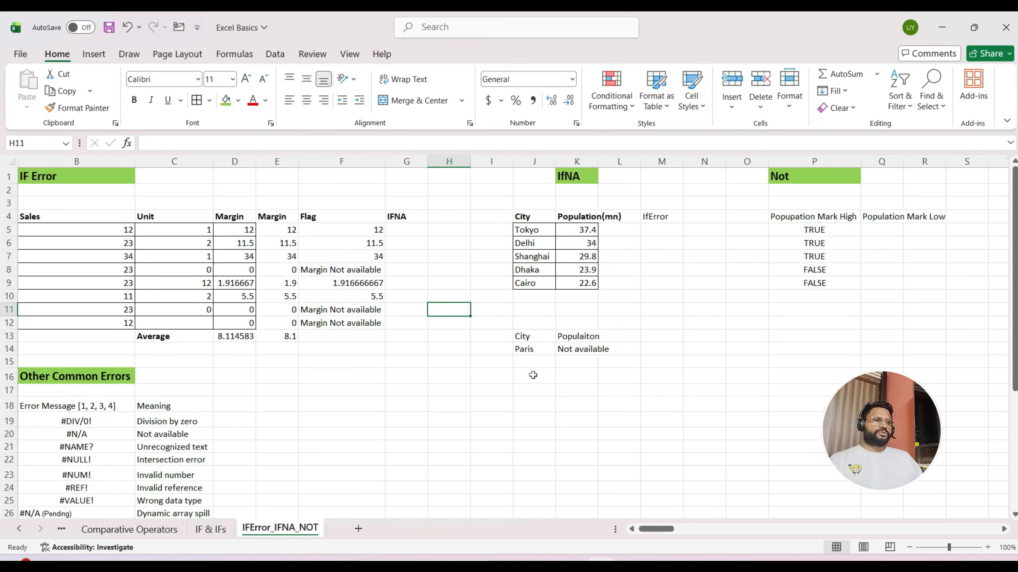
key(Left)
key(Up)
key(Up)
key(Up)
key(Up)
key(Up)
key(Up)
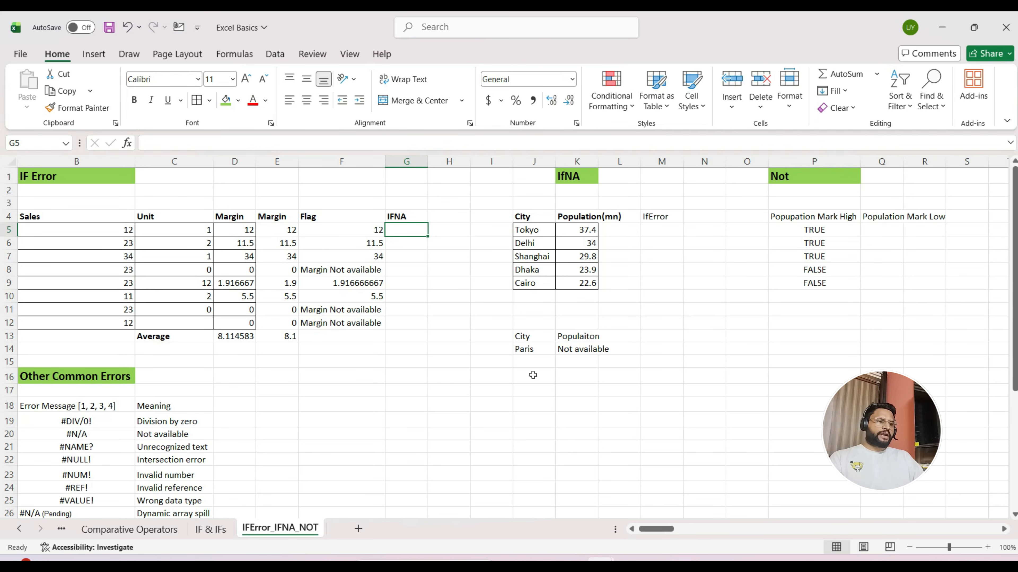
text(=if)
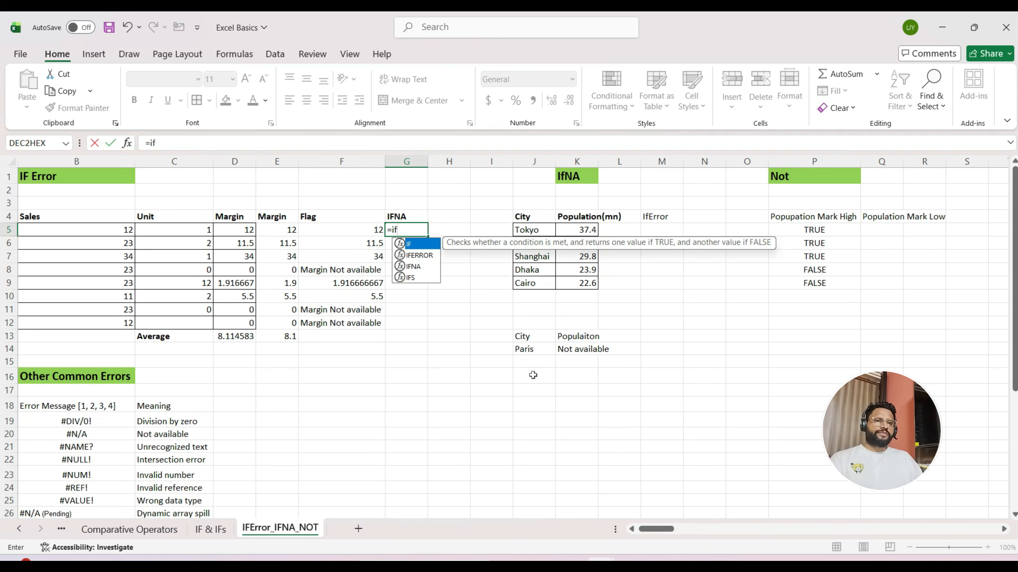
key(Escape)
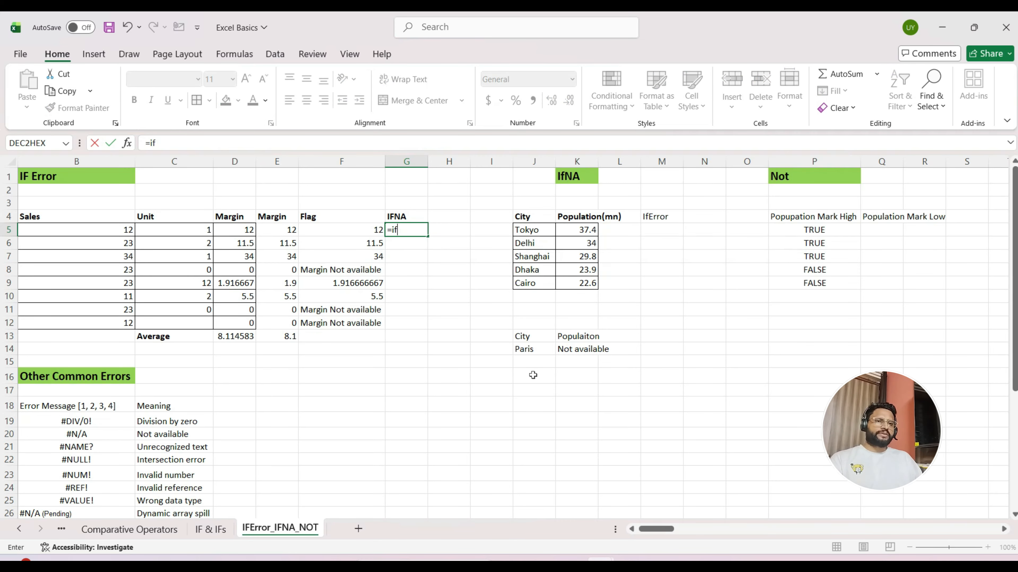
text(na)
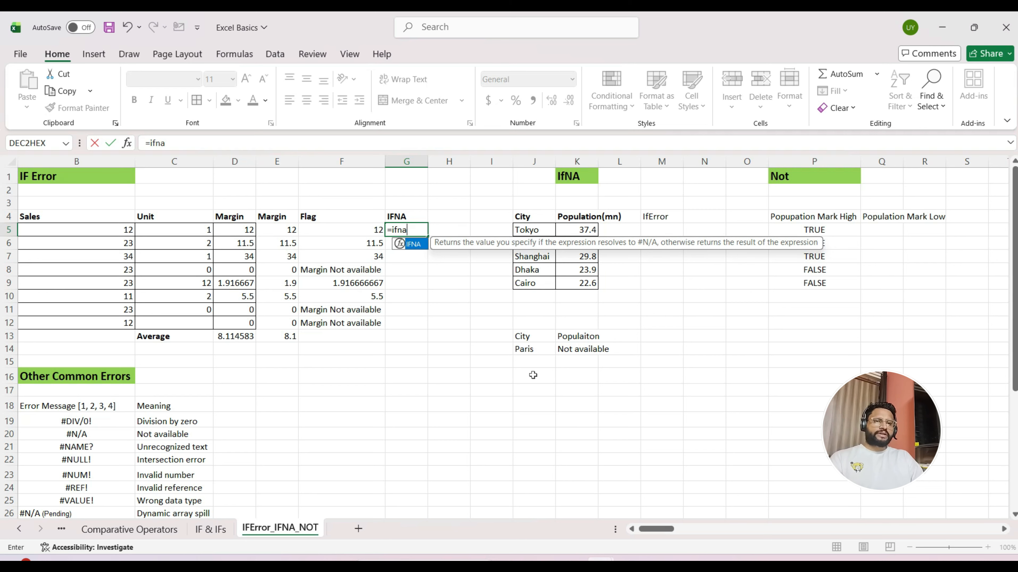
key(Tab)
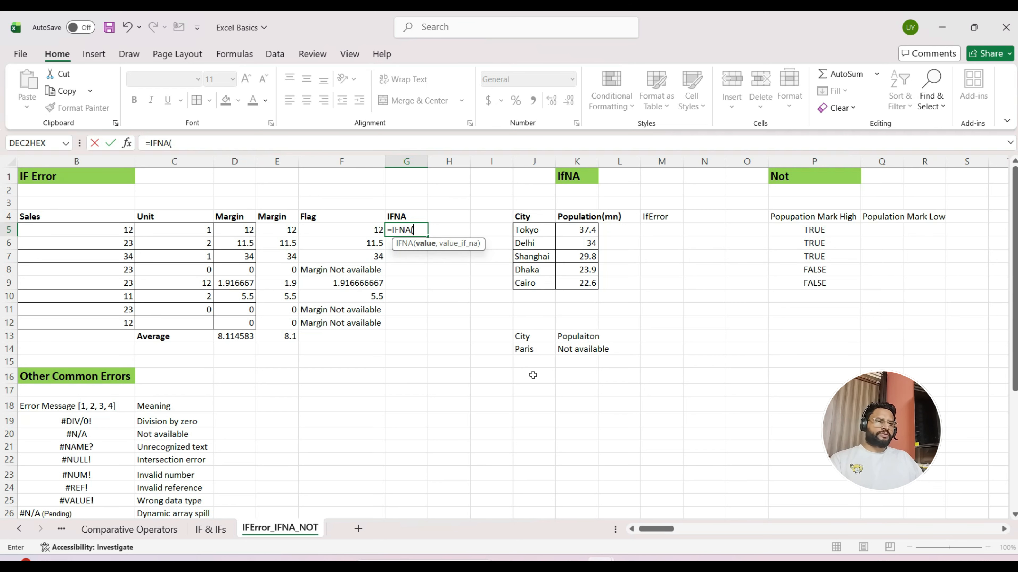
click(87, 232)
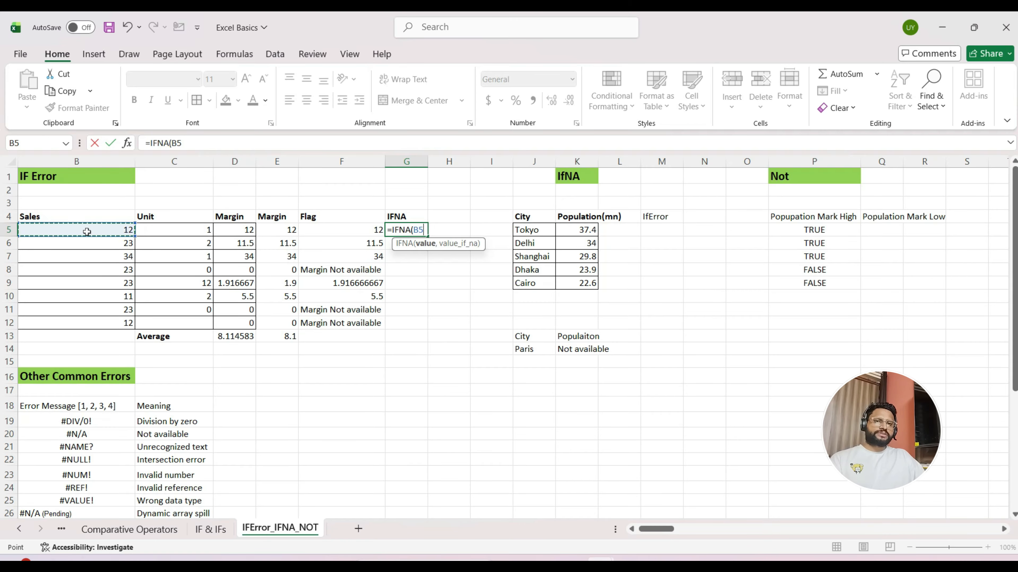
text(/)
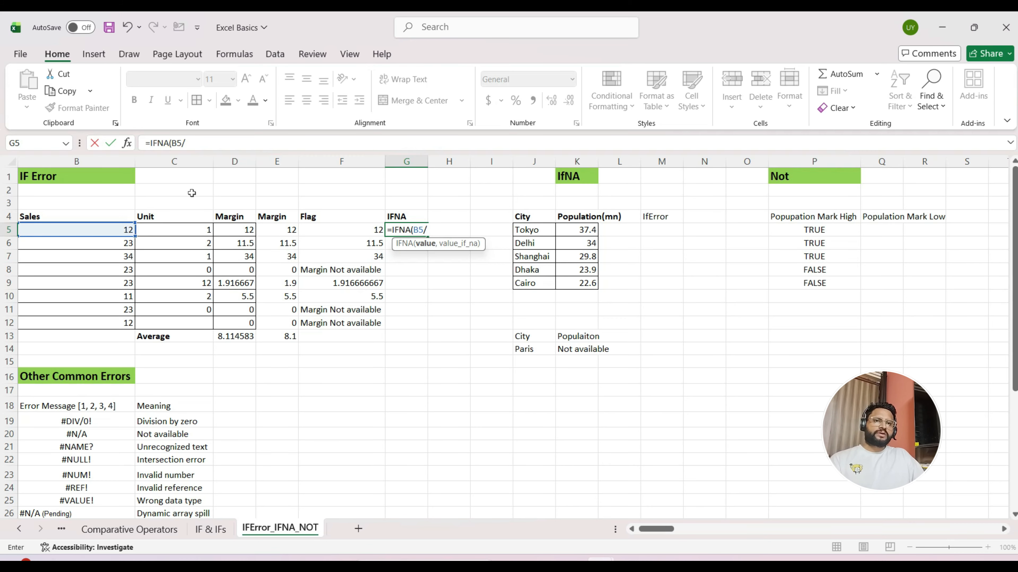
click(175, 233)
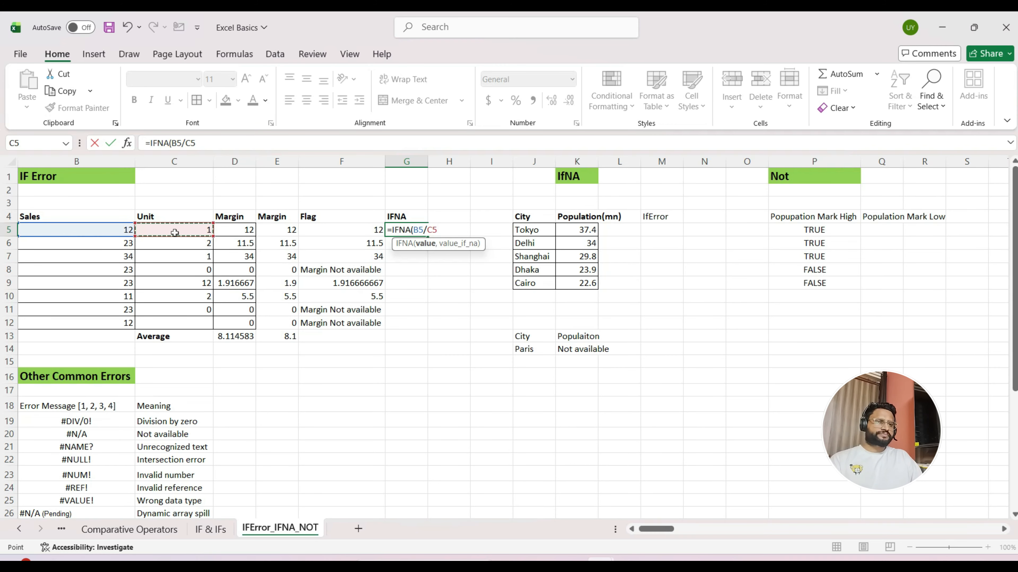
text(,)
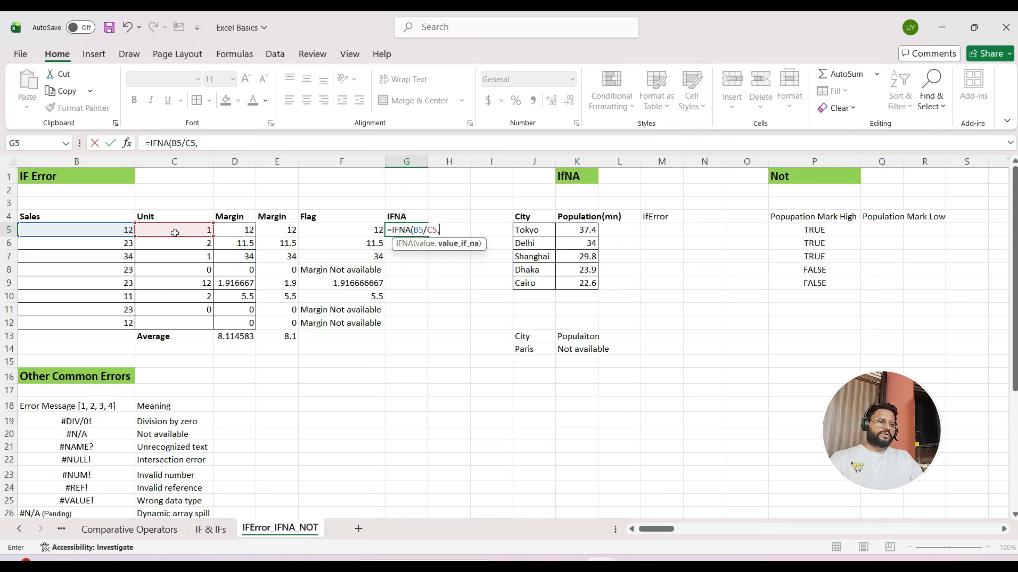
Complete the IFNA formula in G5 with the fallback text "Not there" and fill it down through G12
text(N)
key(BackSpace)
text("No)
text(t htere)
key(BackSpace)
key(BackSpace)
key(BackSpace)
key(BackSpace)
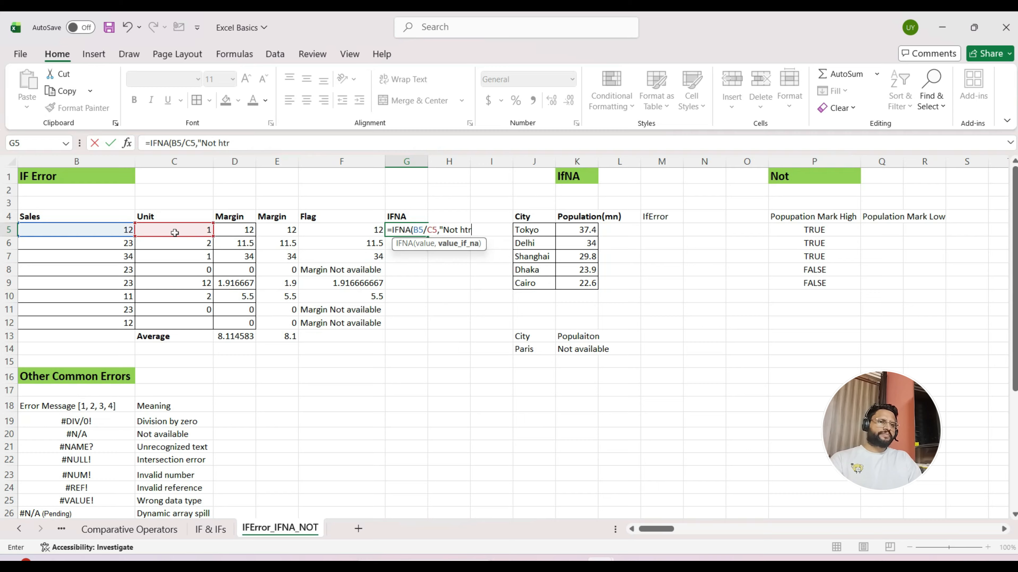
key(BackSpace)
text(thre)
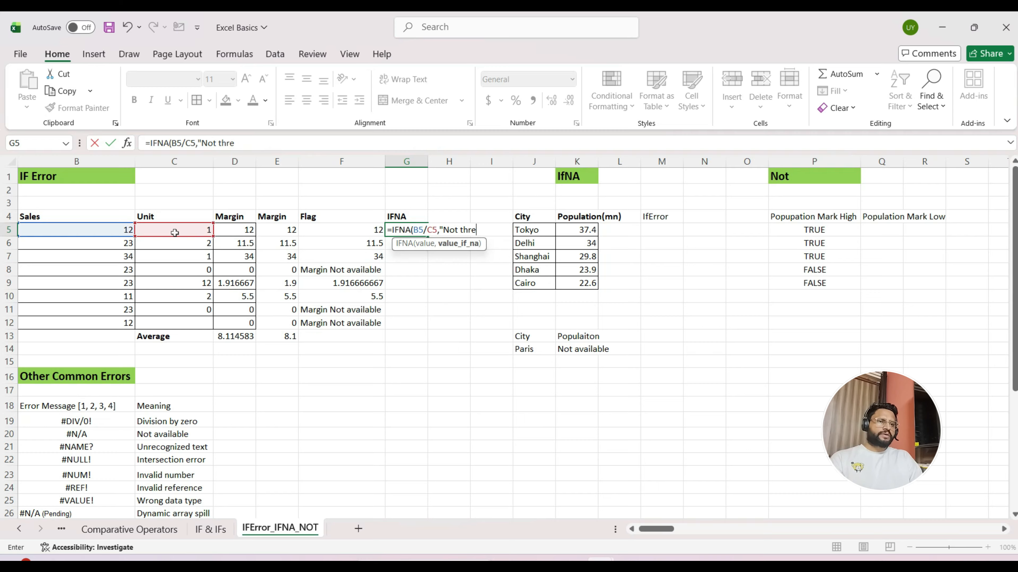
text(er)
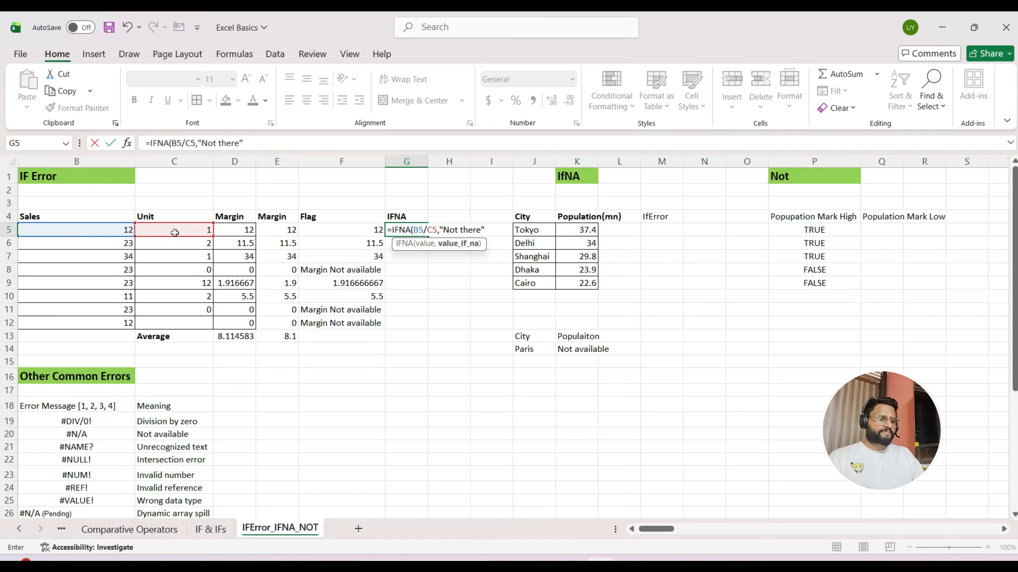
text(e")
key(ctrl+Return)
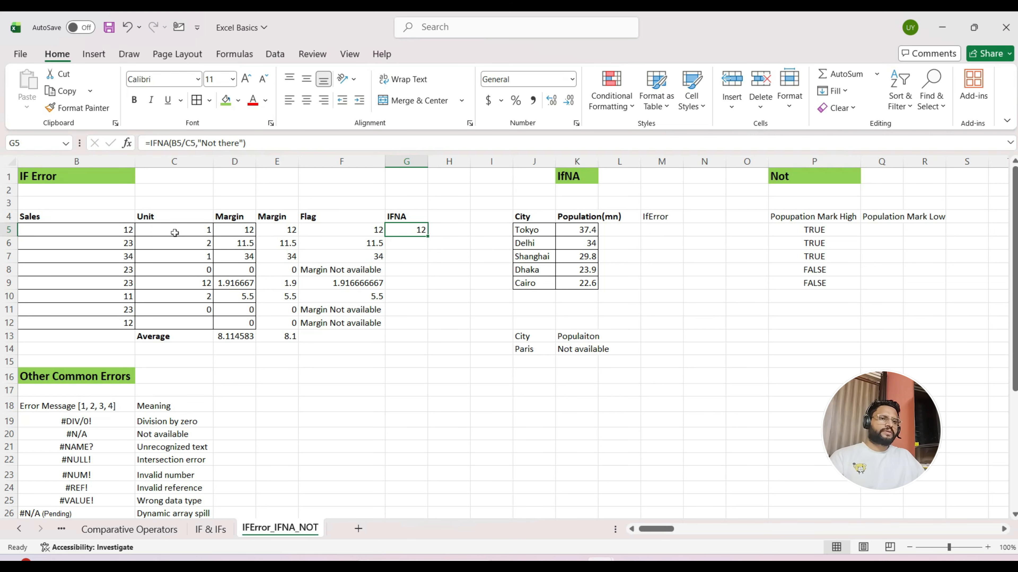
double_click(427, 236)
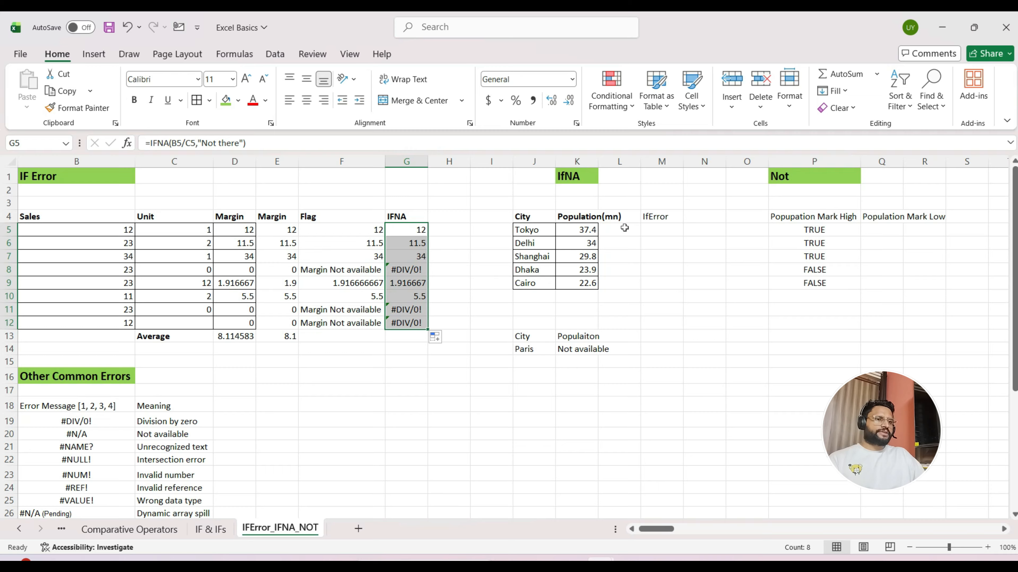
Copy the IFNA lookup formula from K14 into the adjacent cell L14
click(579, 178)
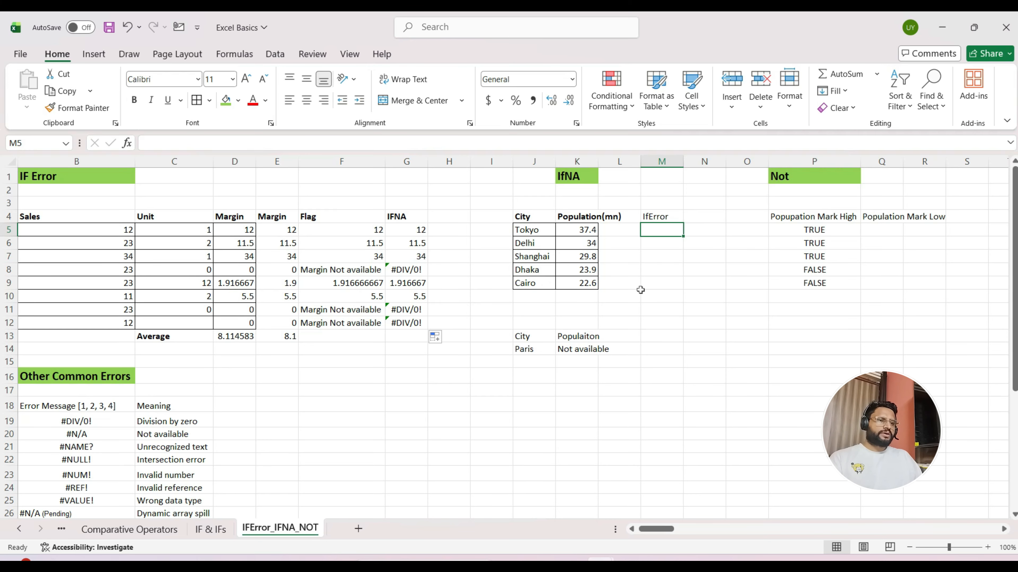
key(Down)
key(Down)
key(Down)
key(Down)
key(Down)
key(Down)
key(Down)
key(Down)
key(Left)
key(Down)
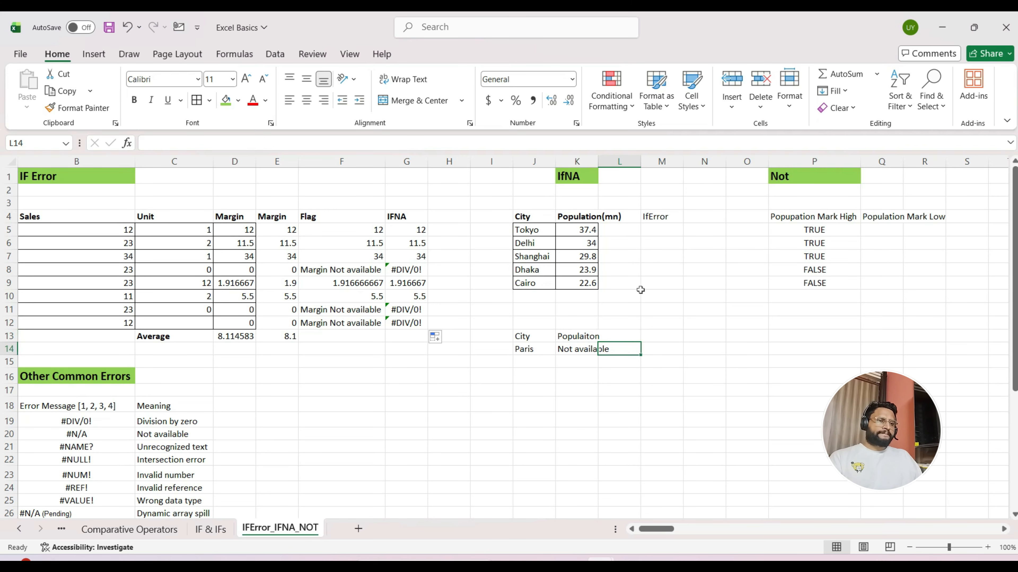
key(Left)
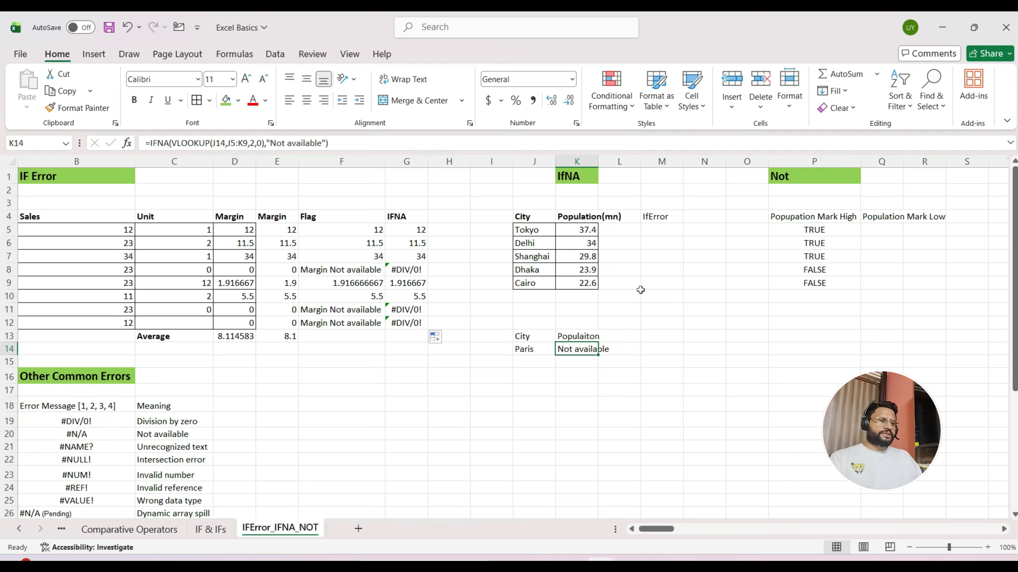
key(ctrl+c)
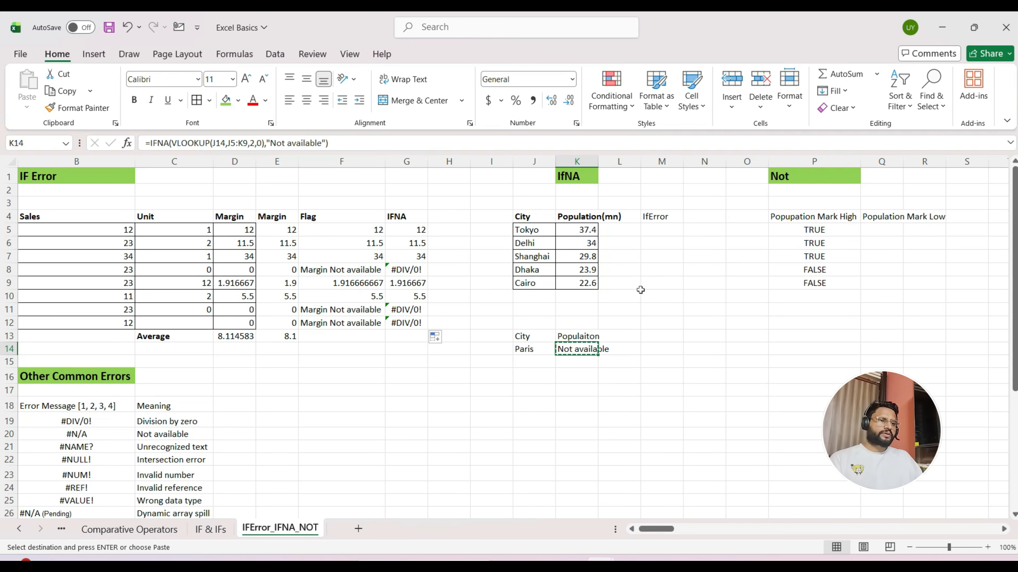
key(Right)
key(ctrl+v)
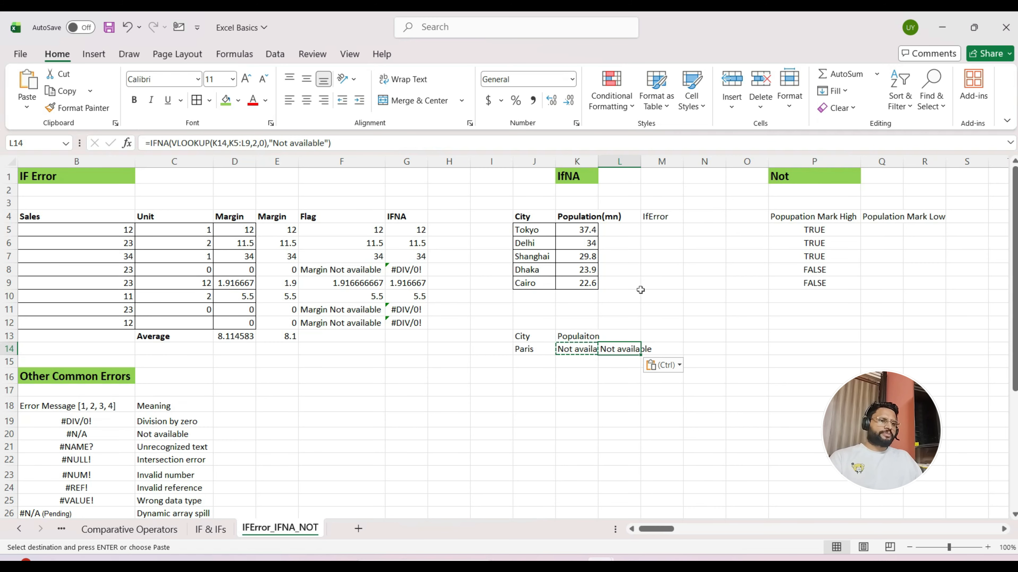
Correct the copied lookup formula in L14 to use J14 as lookup value and J5:K9 as table range
key(Escape)
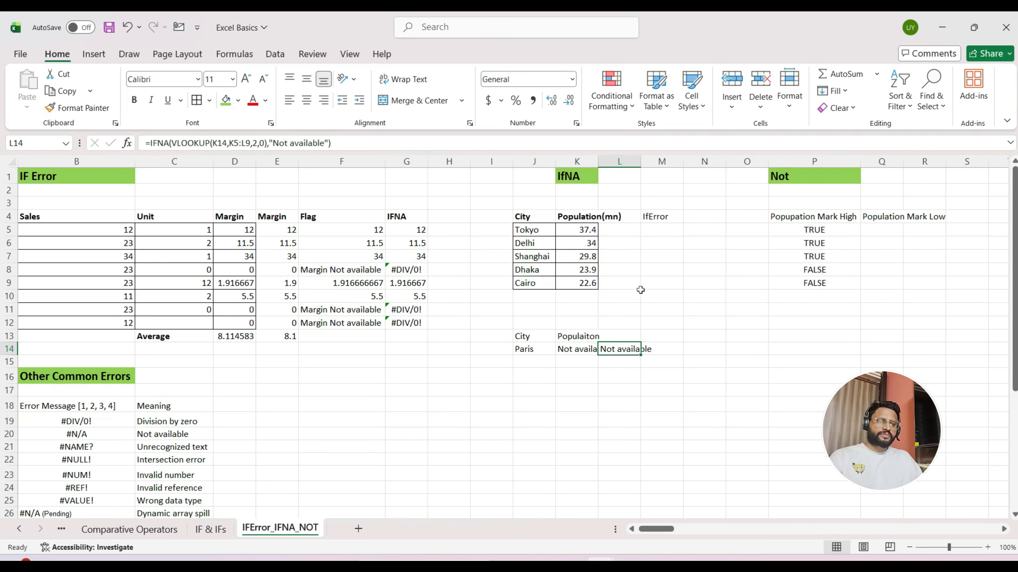
key(F2)
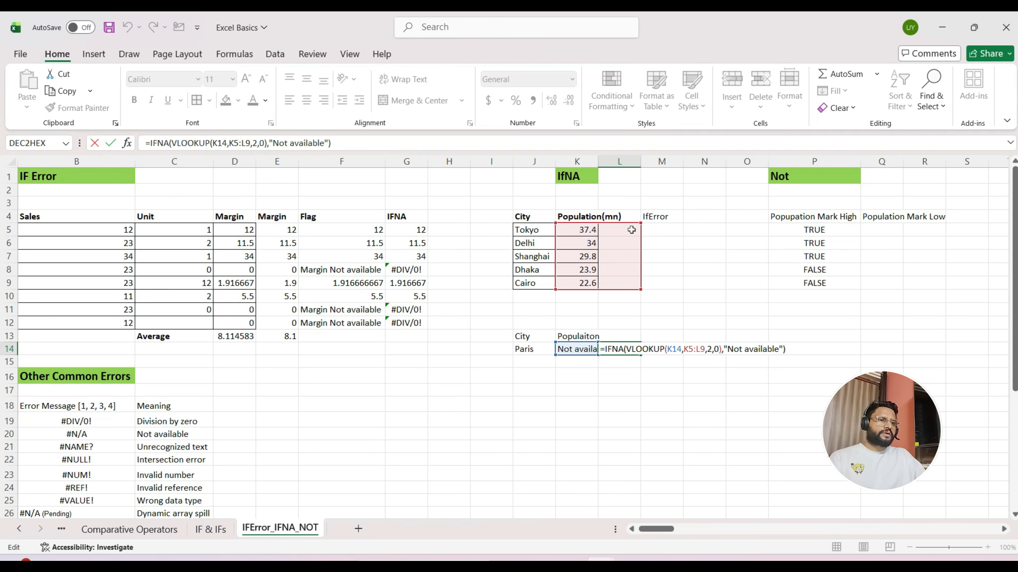
drag(631, 230, 561, 232)
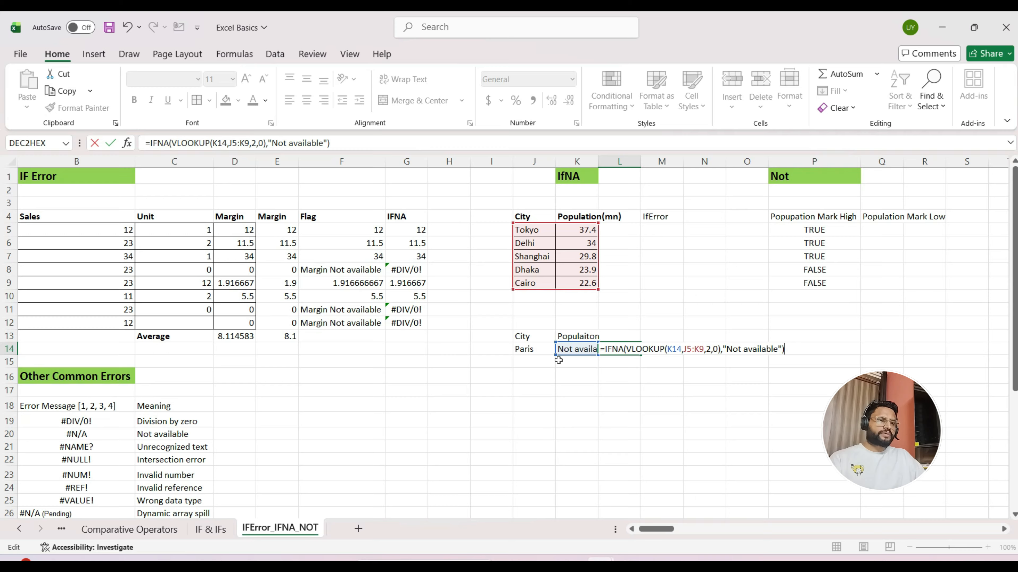
key(ctrl+Return)
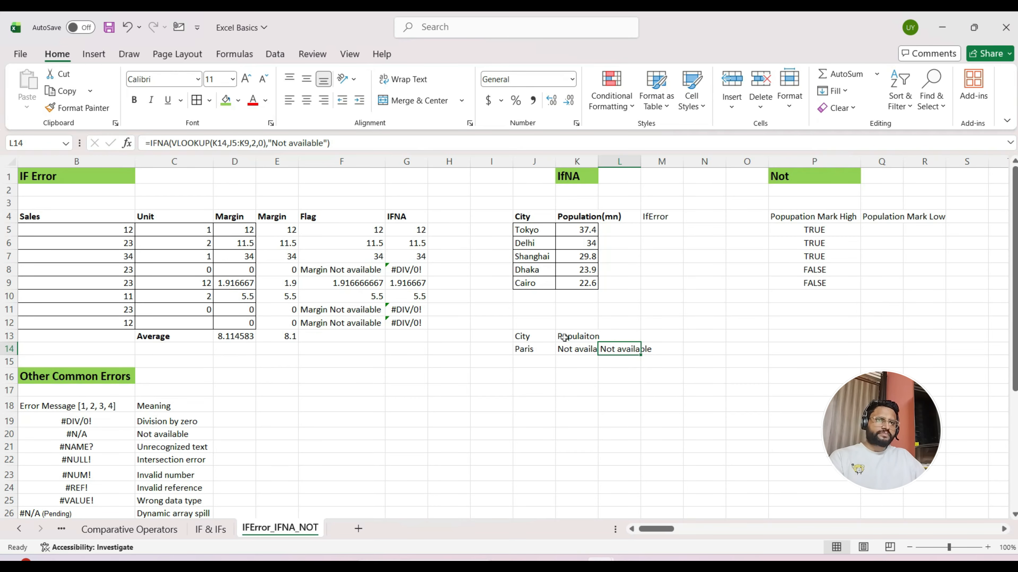
click(223, 143)
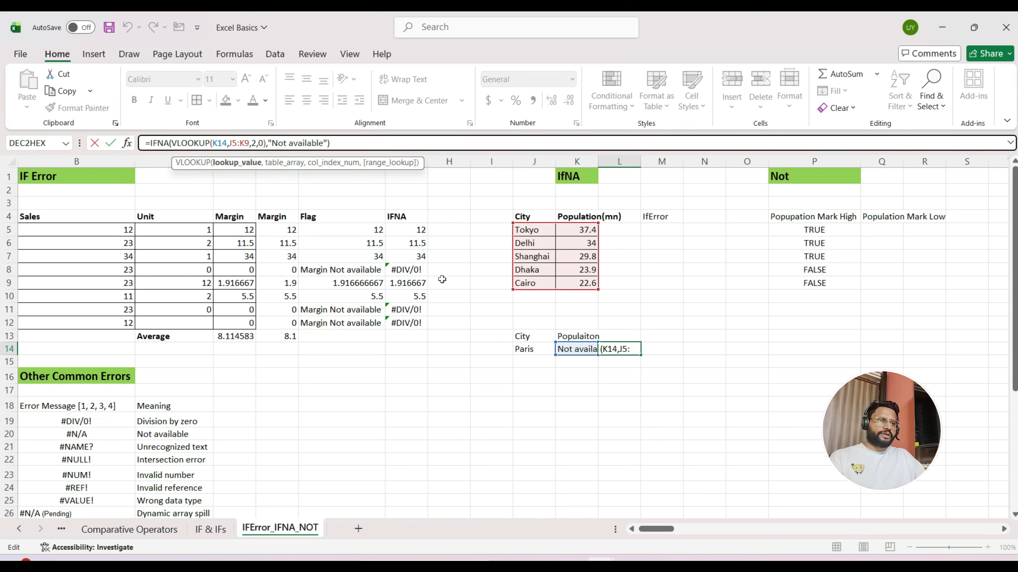
drag(574, 359, 525, 355)
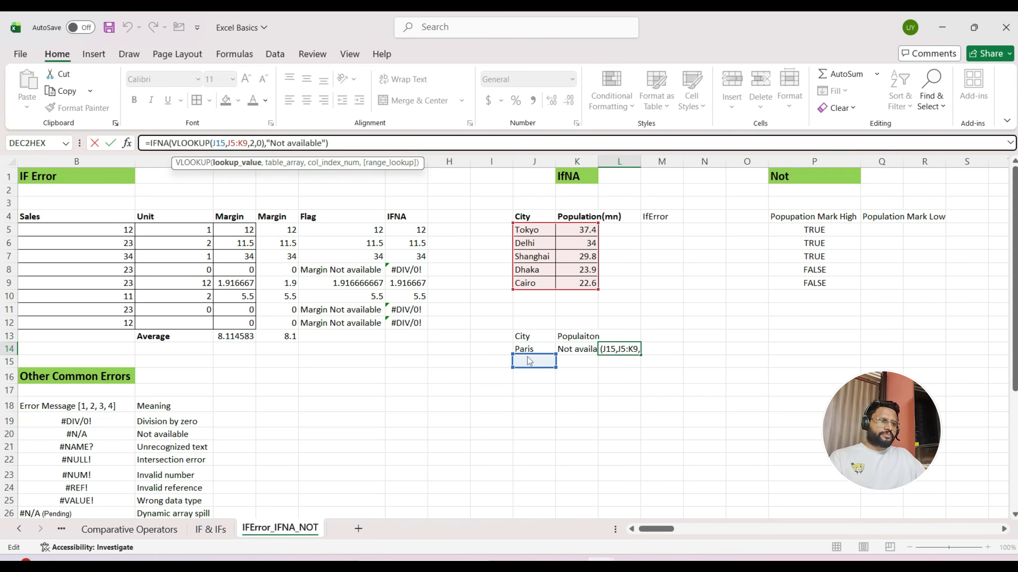
key(Return)
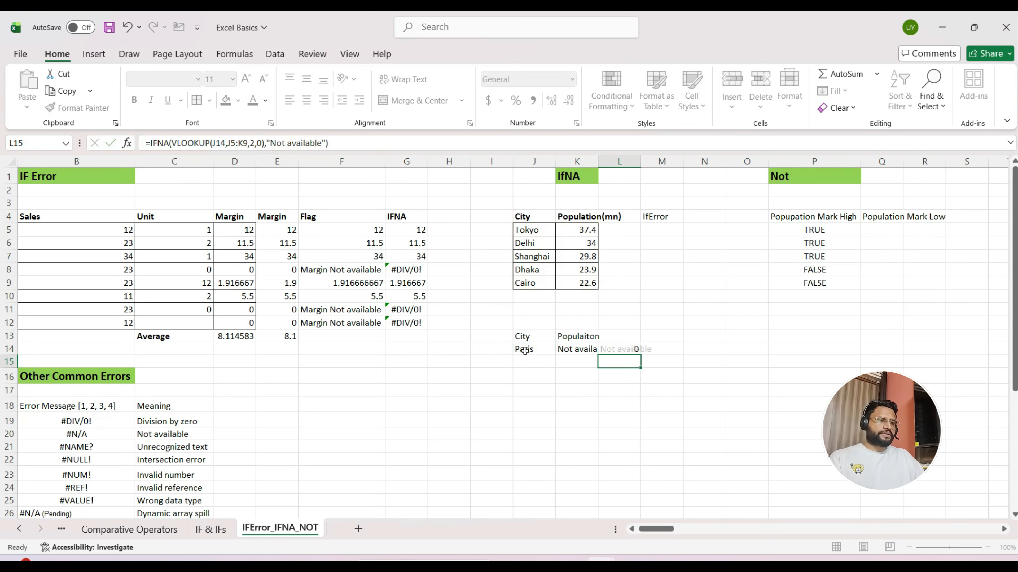
Copy Delhi from J6 into the lookup city cell J14 and check the formula in L14
key(Up)
key(Left)
key(Left)
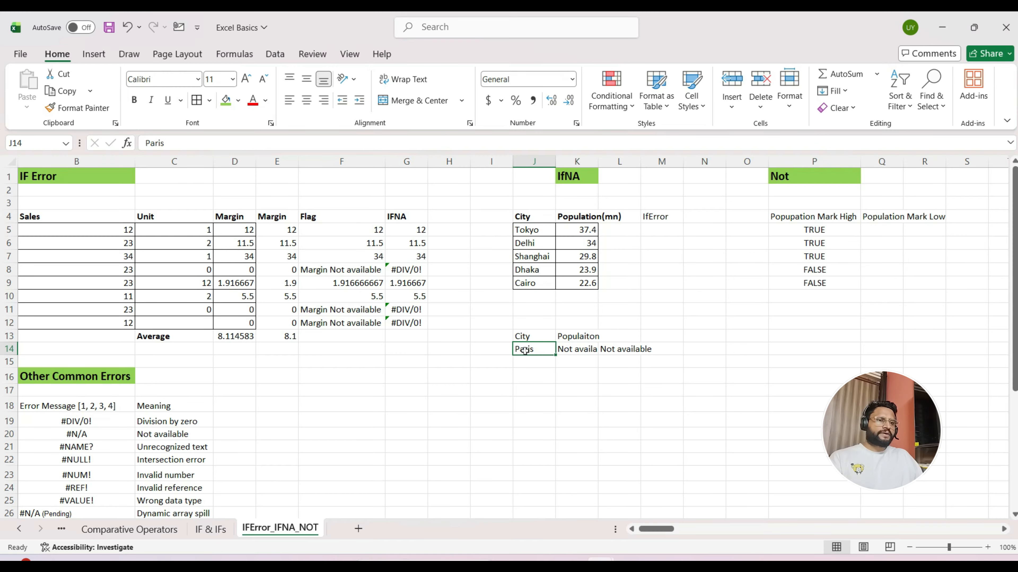
key(Up)
key(Up)
key(Up)
key(Up)
key(Up)
key(Up)
key(Up)
key(Up)
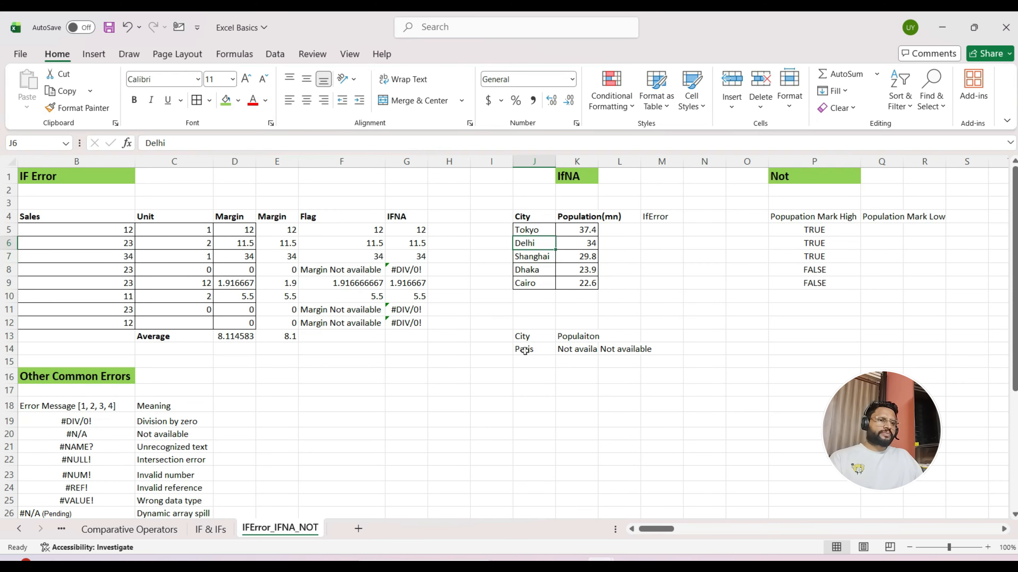
key(ctrl+c)
key(Down)
key(Down)
key(Down)
key(Down)
key(Down)
key(Down)
key(Down)
key(Down)
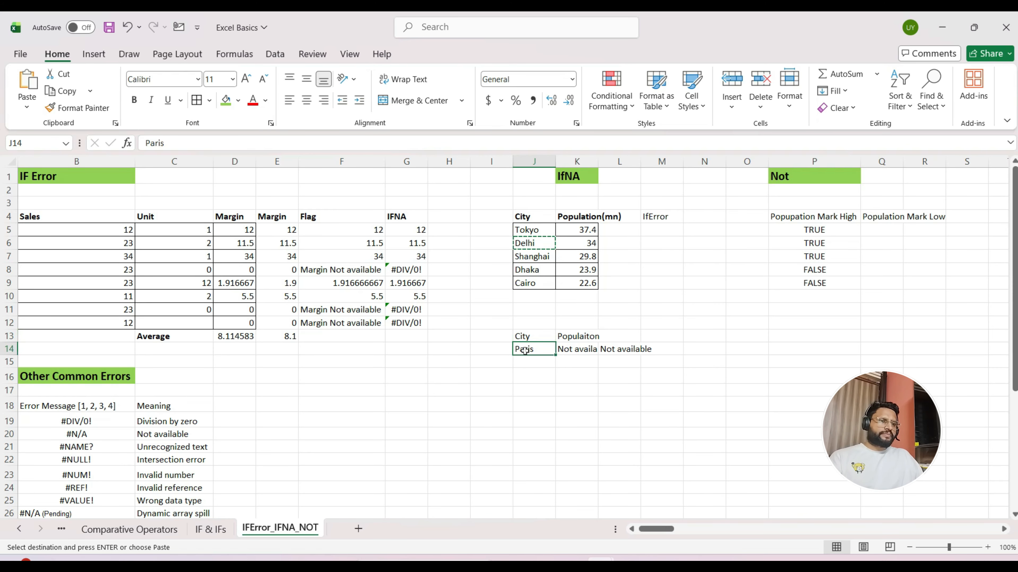
key(ctrl+v)
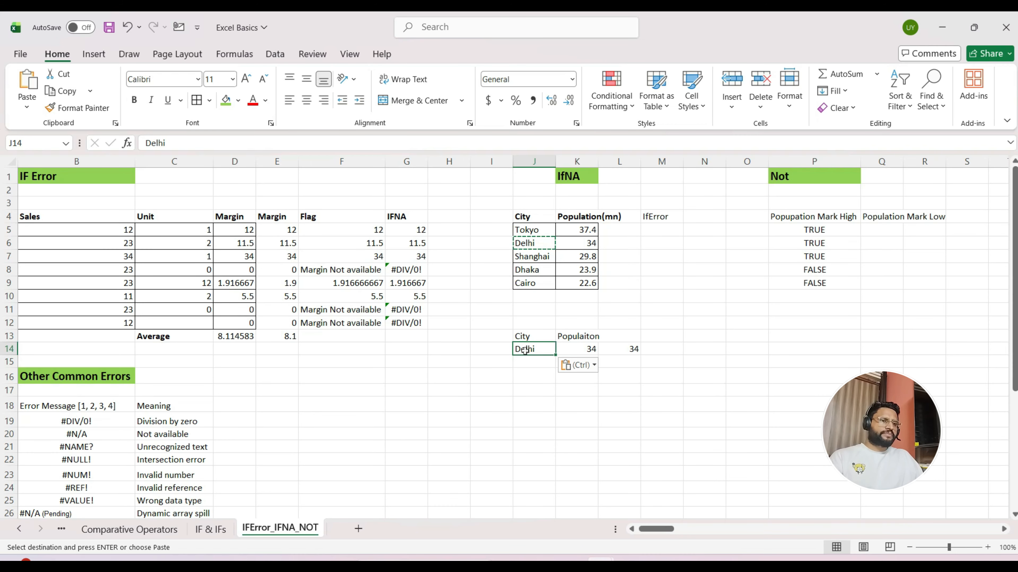
key(Right)
key(Right)
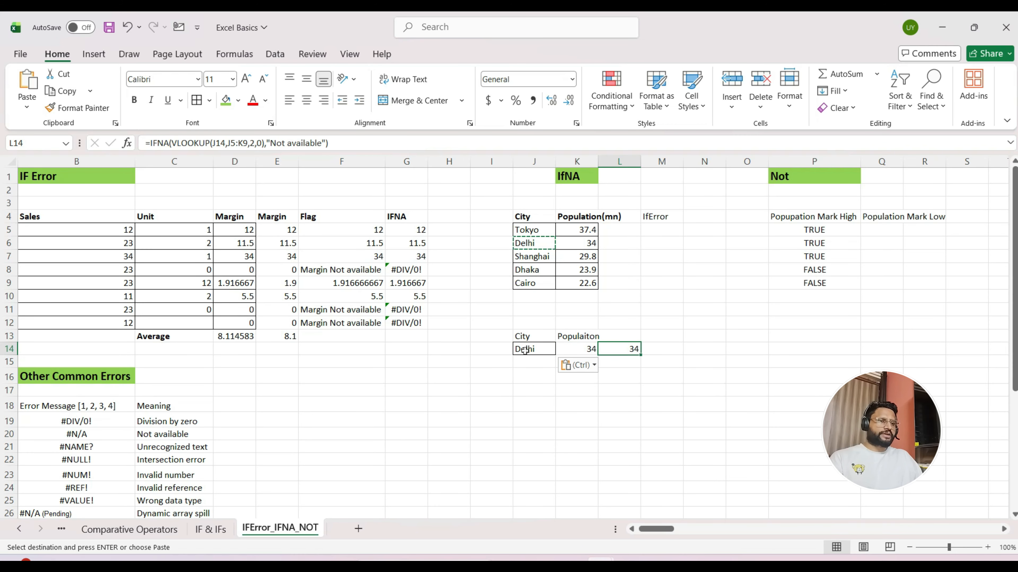
Replace the lookup city in J14 with Mumbai and check the lookup in L14
click(525, 350)
text(M)
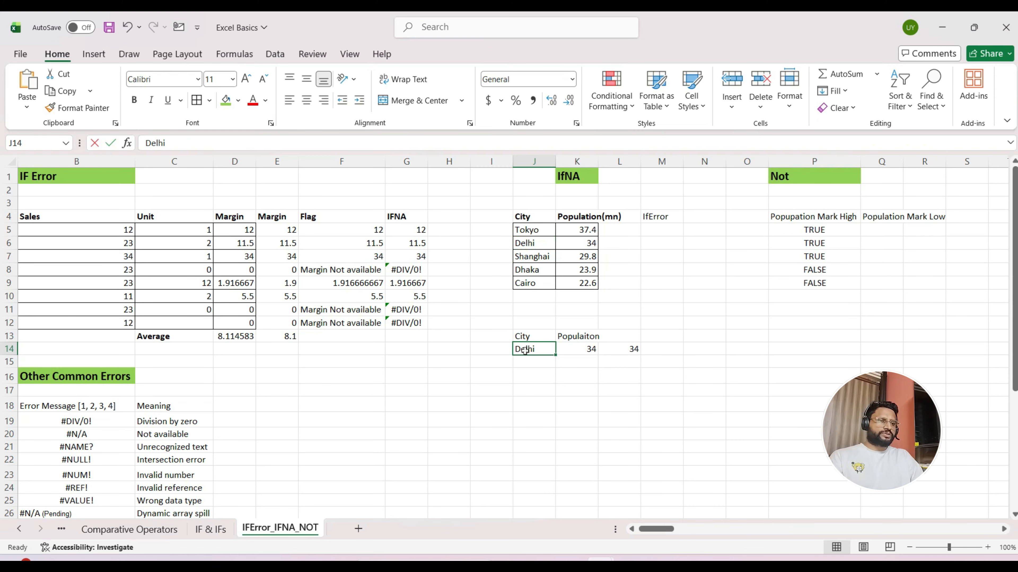
text(umbai)
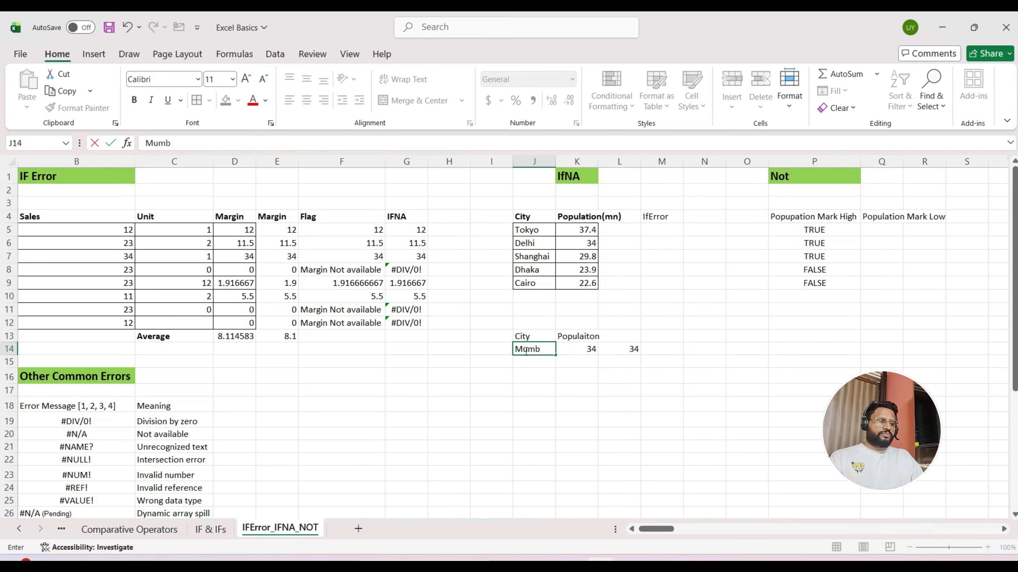
key(Return)
key(Up)
key(Right)
key(Right)
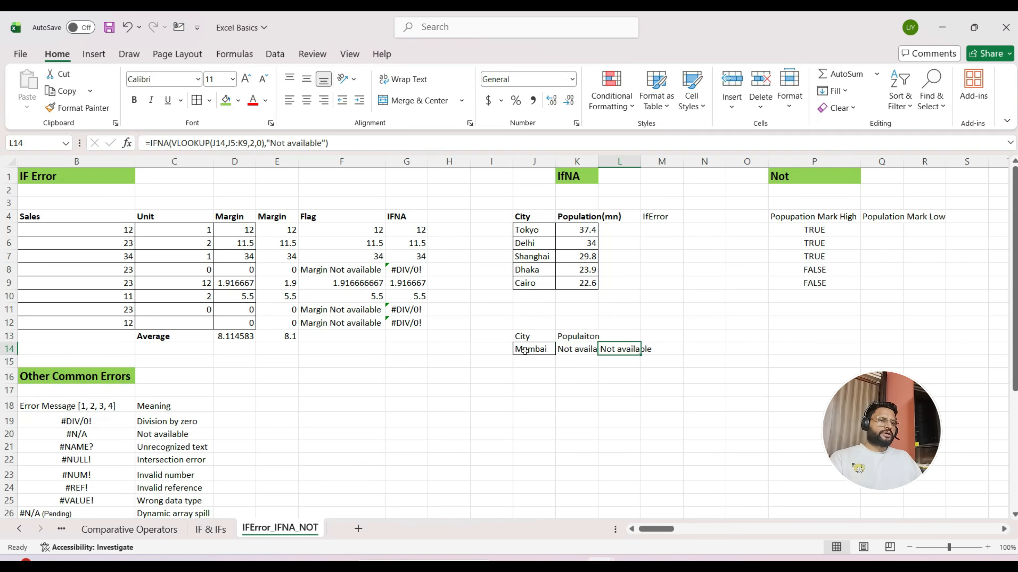
Enter the heading "Iferror" in L13 above the second lookup result
key(Up)
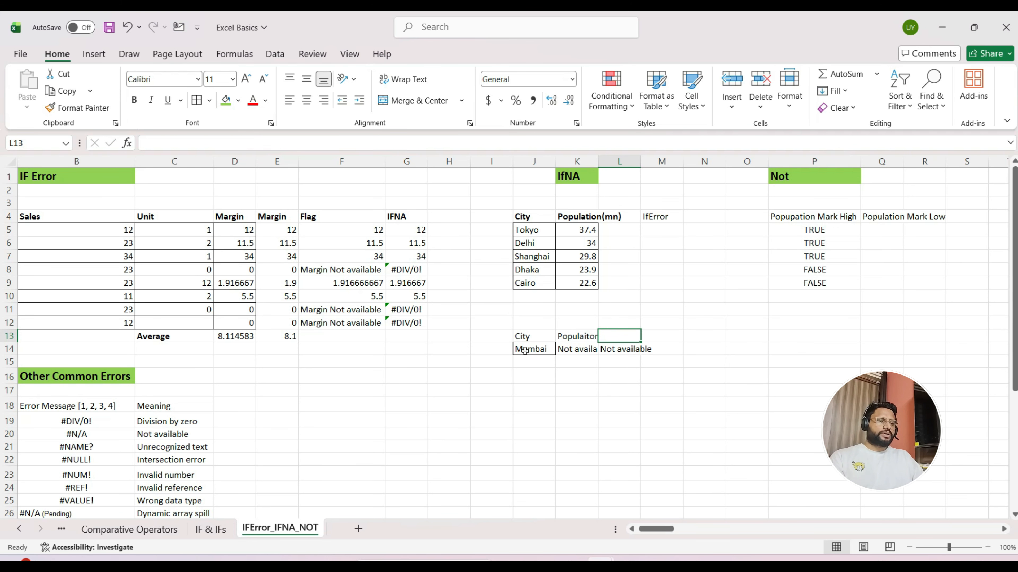
text(If)
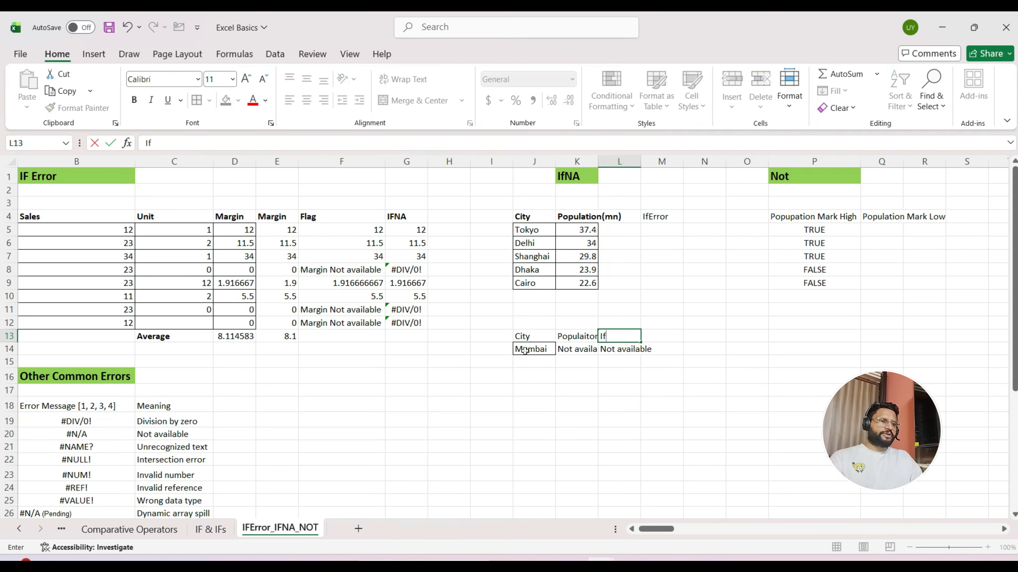
text(error)
key(Return)
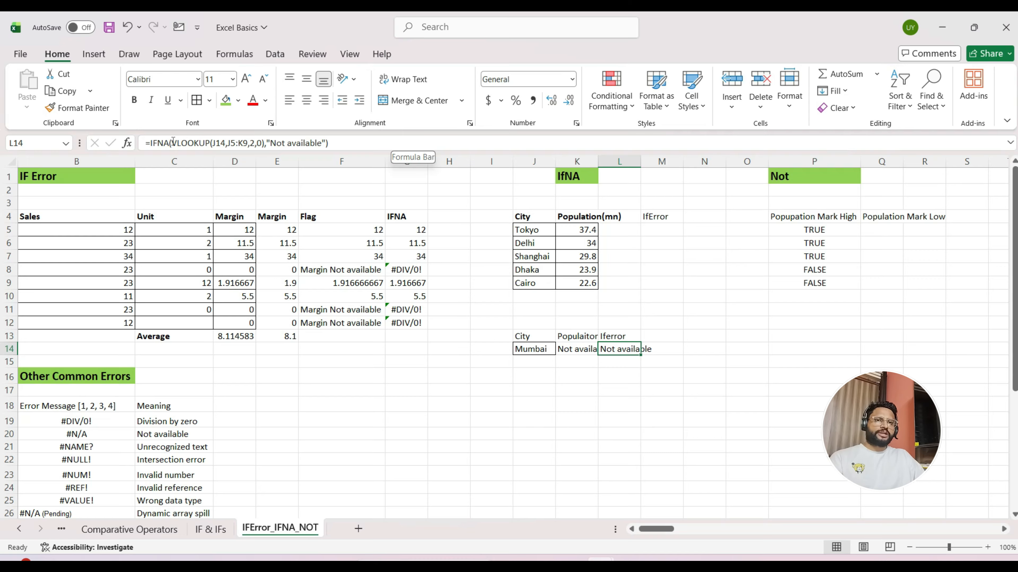
Remove the IFNA function name from the formula in L14, keeping its VLOOKUP part
click(164, 143)
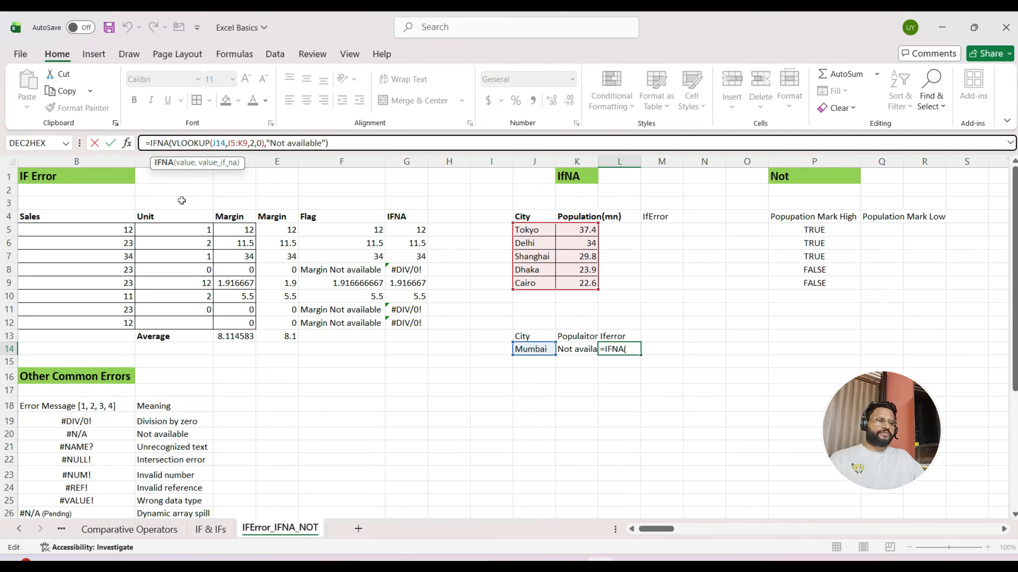
key(Delete)
key(BackSpace)
key(BackSpace)
key(BackSpace)
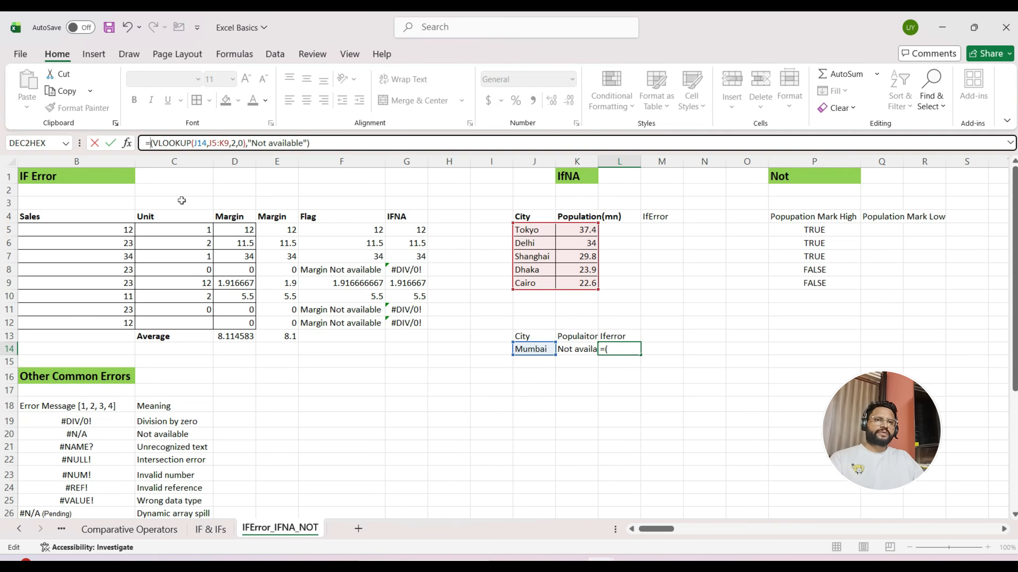
Delete the "Not available" fallback from L14 and accept the suggested correction to =(VLOOKUP(J14,J5:K9,2,0))
click(330, 144)
key(BackSpace)
key(BackSpace)
key(BackSpace)
key(BackSpace)
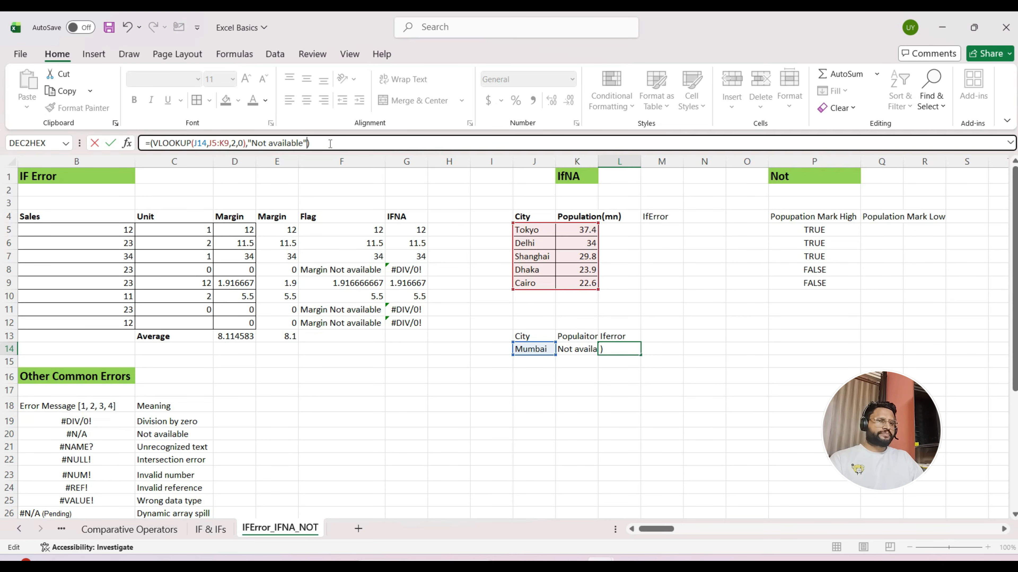
key(BackSpace)
key(BackSpace)
key(BackSpace)
key(BackSpace)
key(BackSpace)
key(BackSpace)
key(BackSpace)
key(BackSpace)
key(BackSpace)
key(BackSpace)
key(BackSpace)
key(BackSpace)
key(BackSpace)
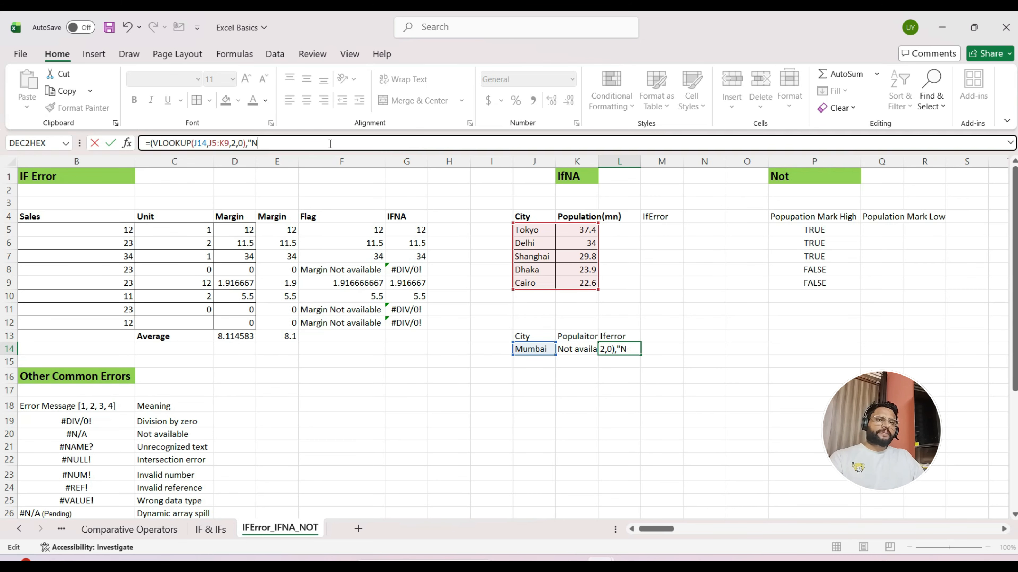
key(Return)
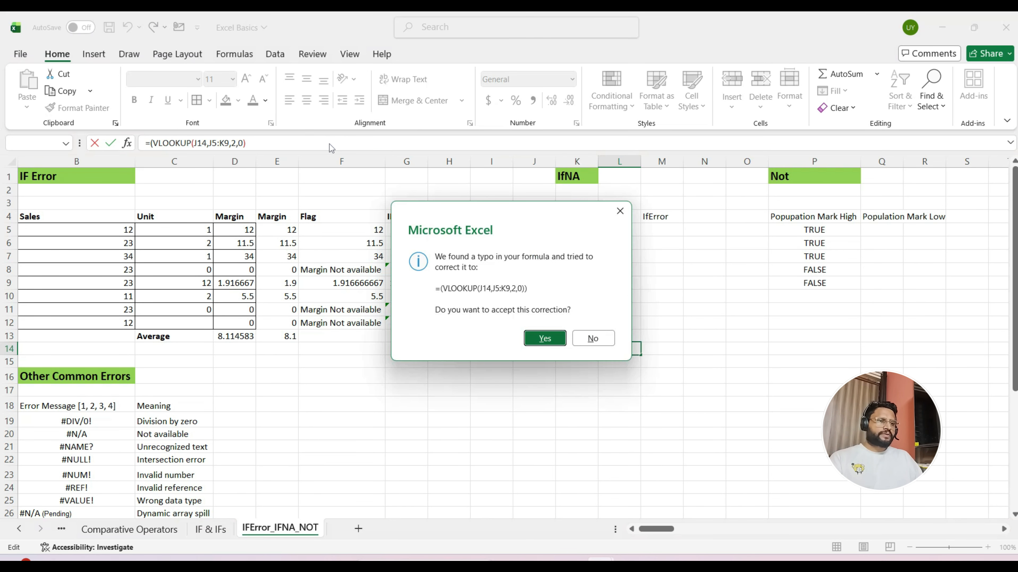
key(Return)
key(Up)
key(Left)
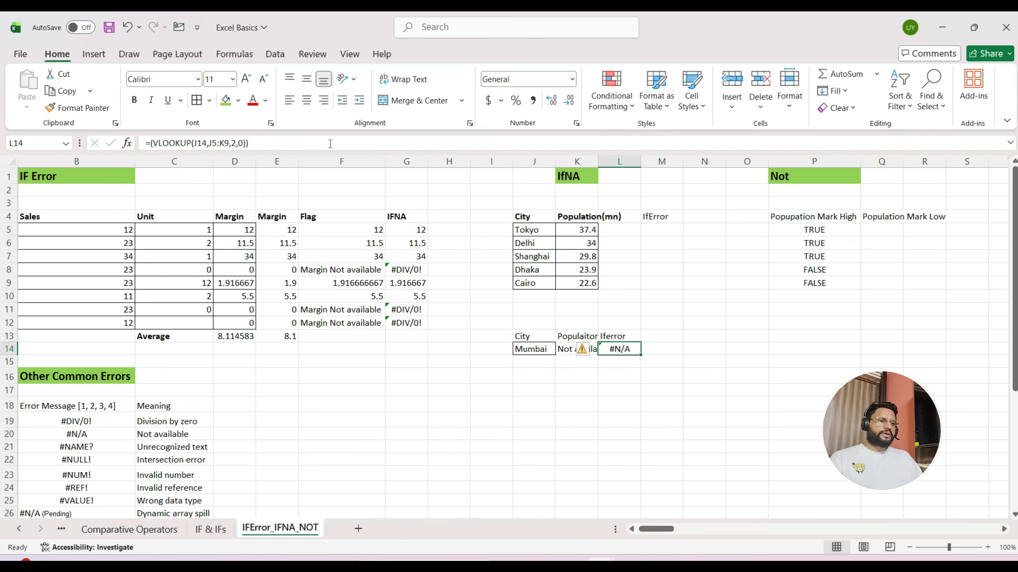
key(Right)
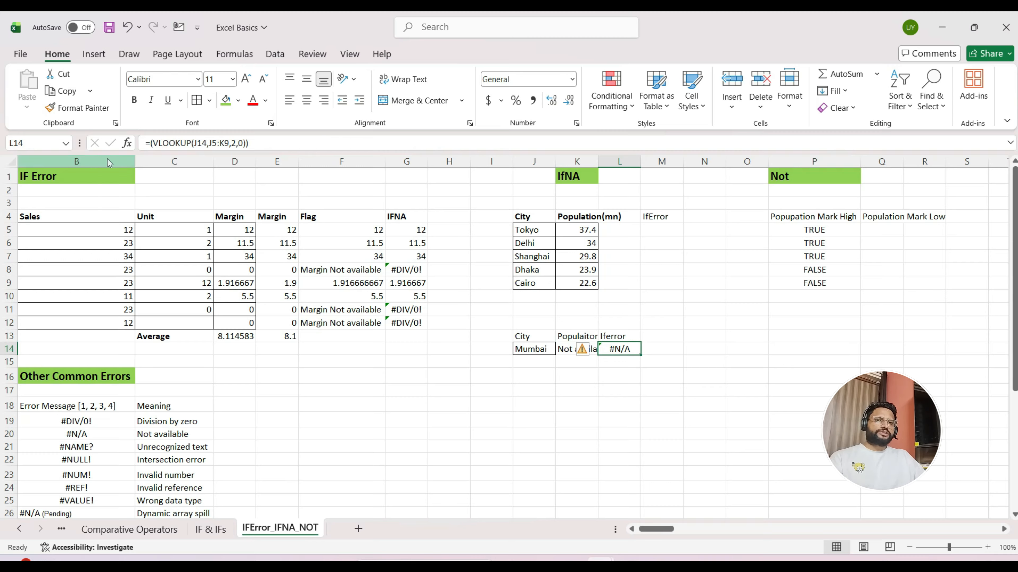
Wrap the VLOOKUP in L14 in an IFERROR function
click(152, 143)
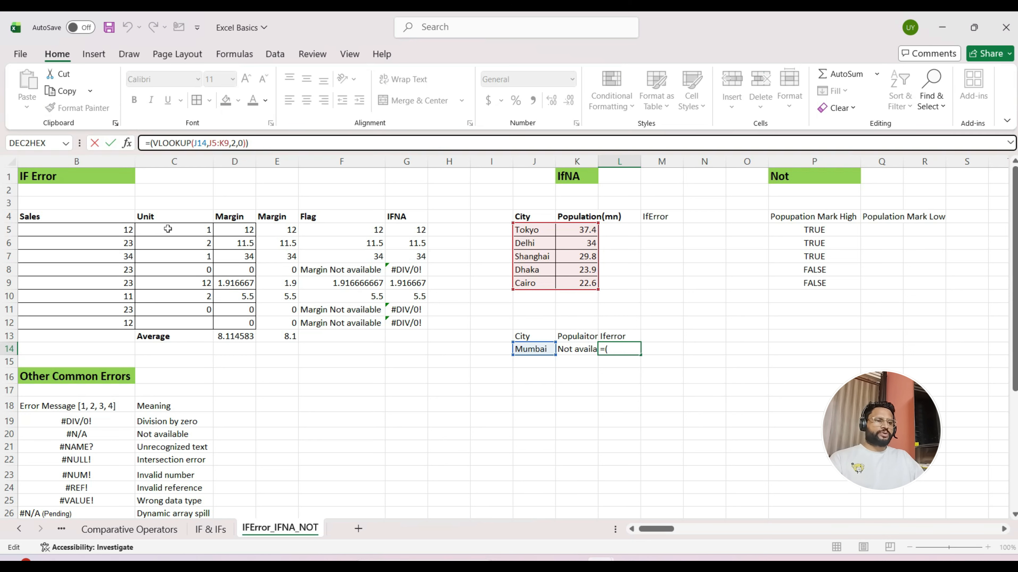
text(if)
key(Down)
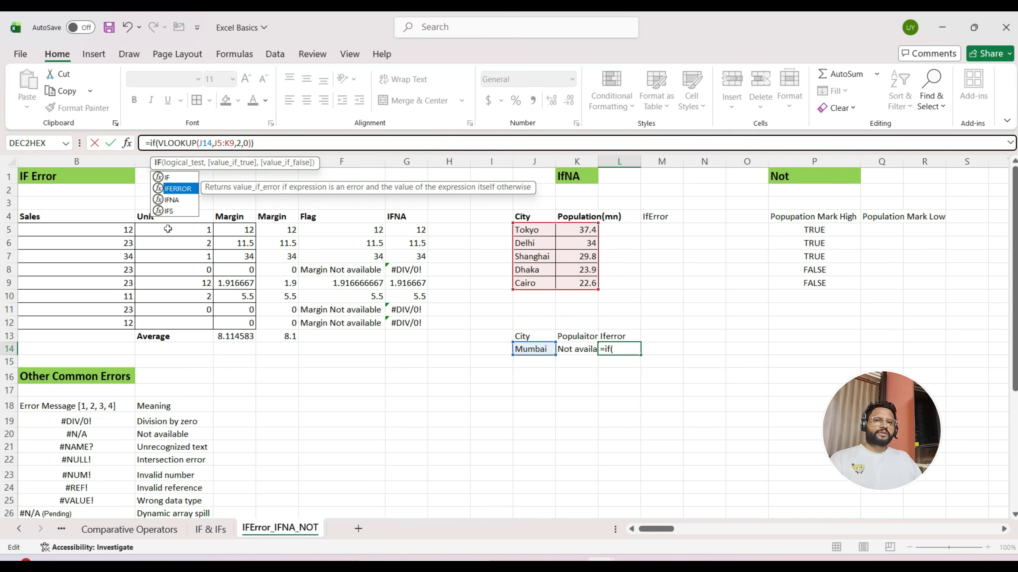
key(Tab)
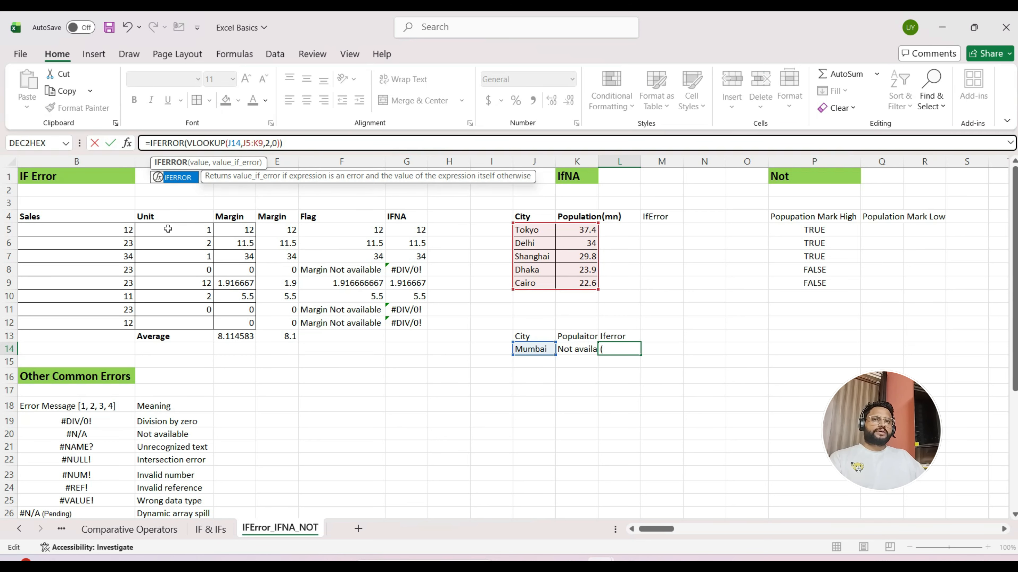
Add the fallback text "If error works" to the IFERROR formula in L14 and commit it
click(308, 142)
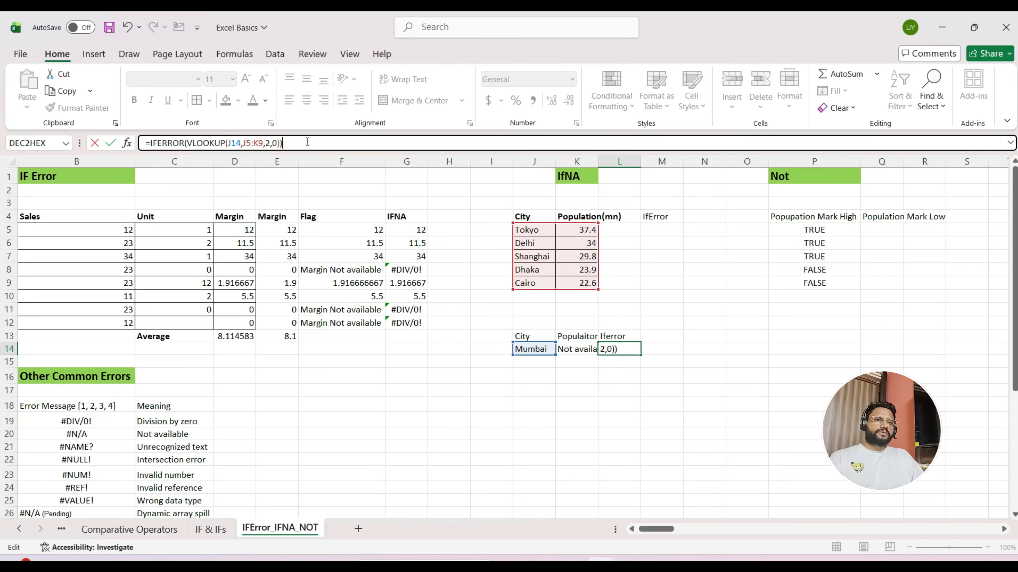
key(BackSpace)
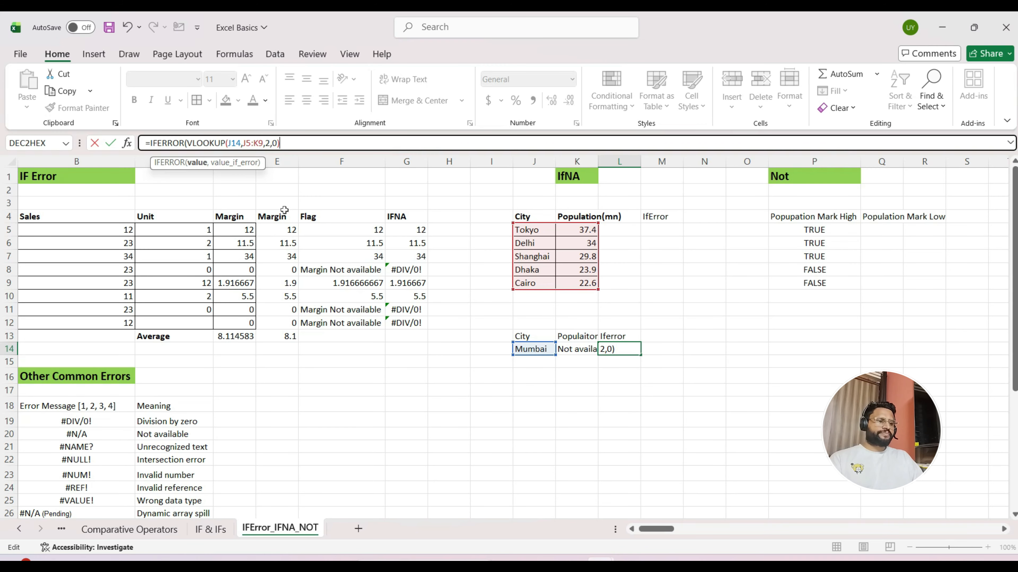
text(,)
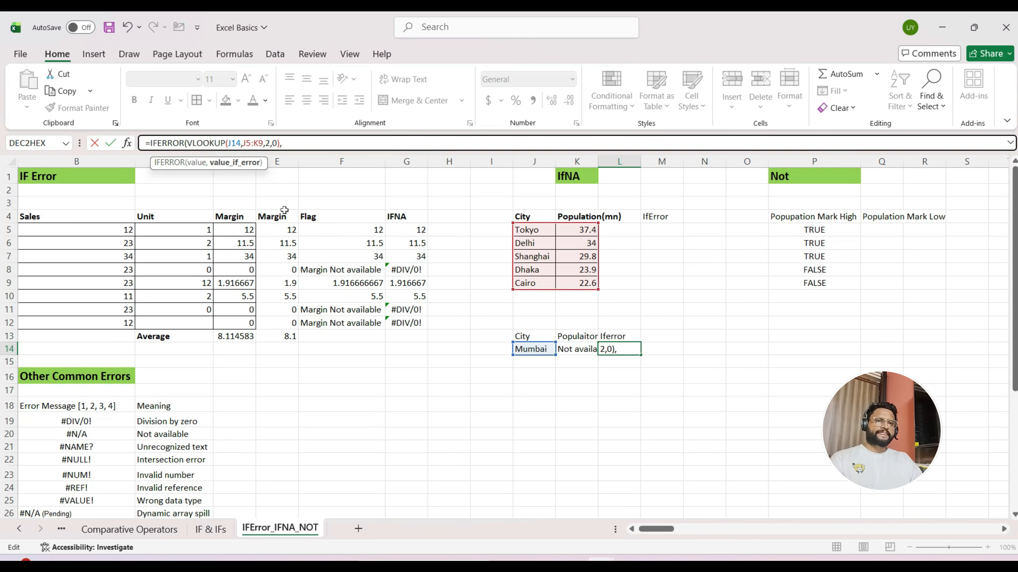
text(if)
key(BackSpace)
key(BackSpace)
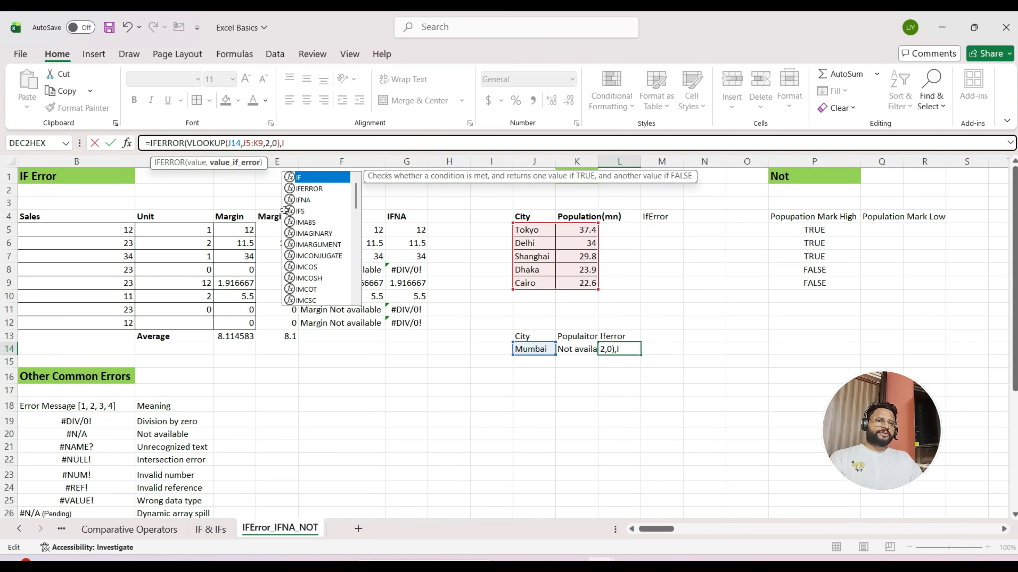
text("If )
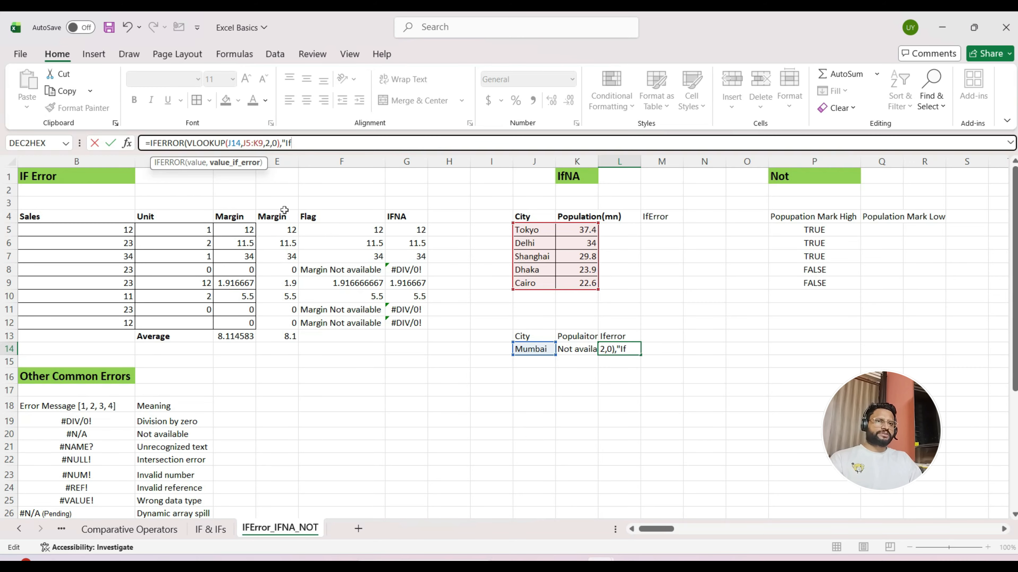
text(error )
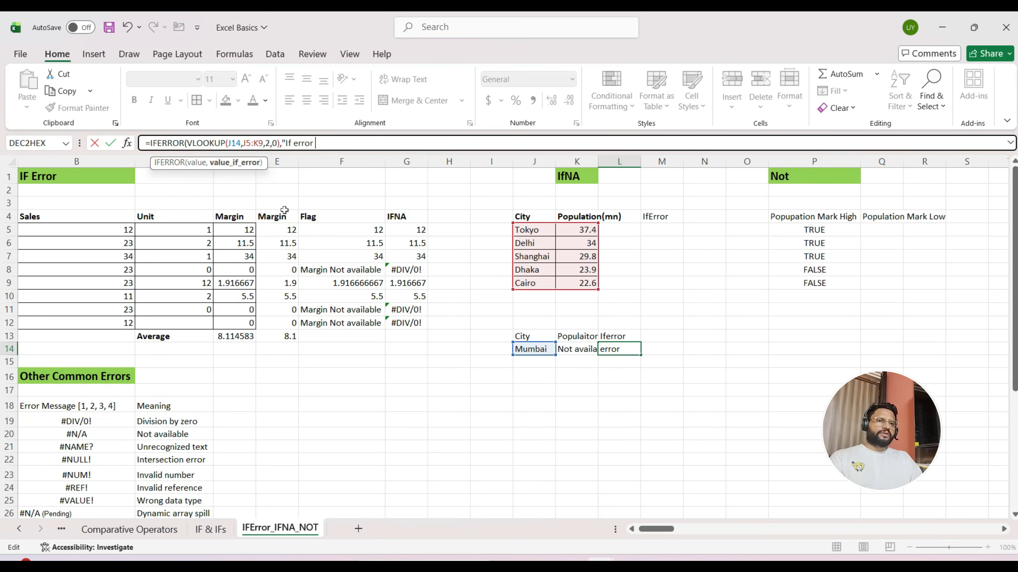
text(works")
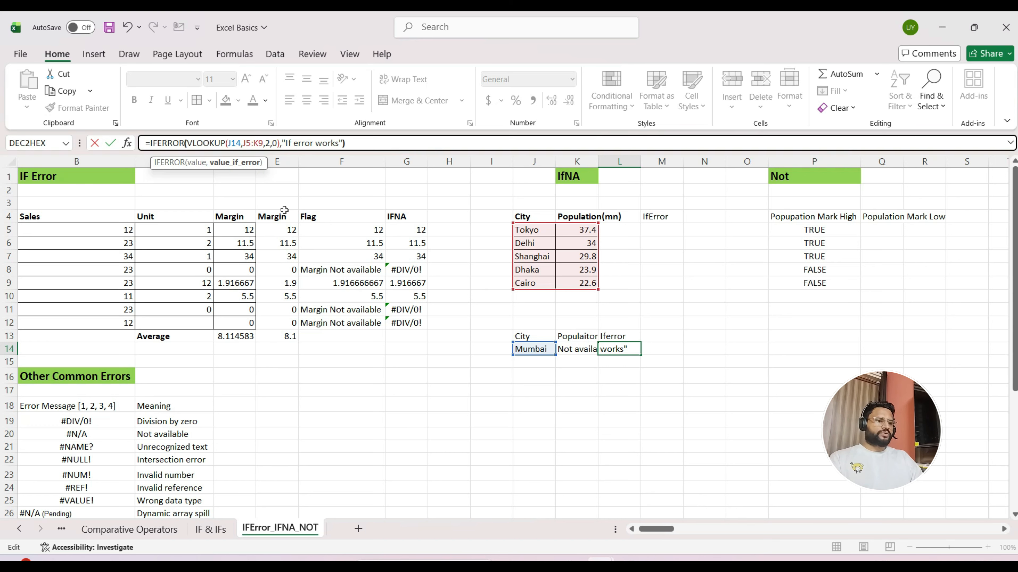
key(Return)
key(Up)
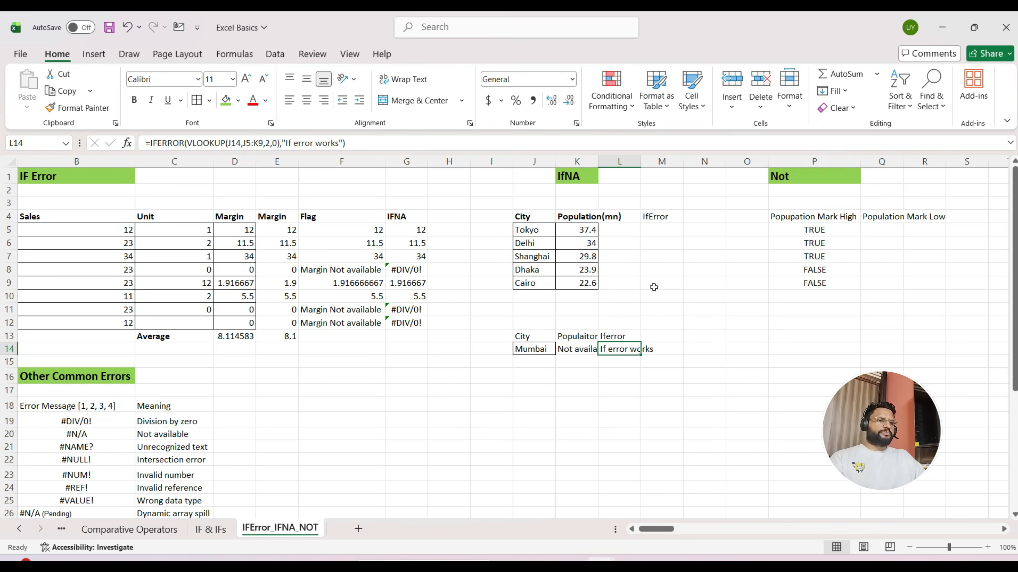
AutoFit the widths of columns K and L to the lookup results in row 14
key(shift+Left)
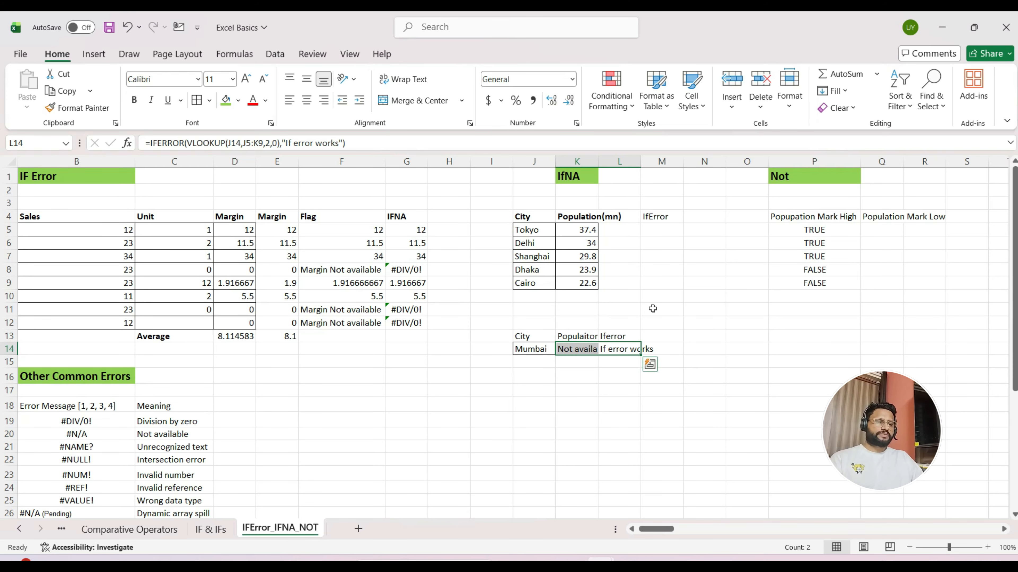
key(alt+h)
key(o)
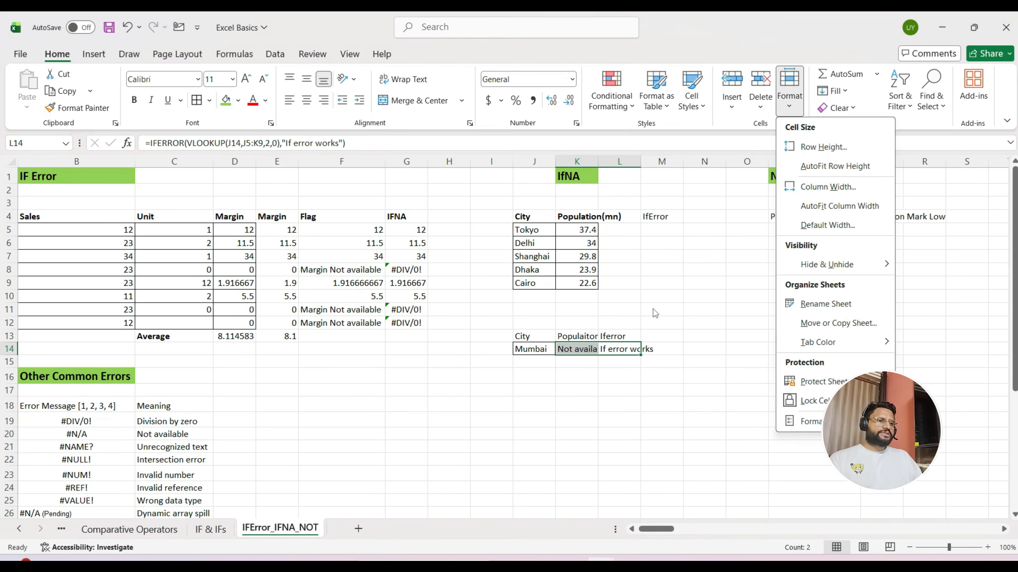
key(i)
key(Down)
key(Up)
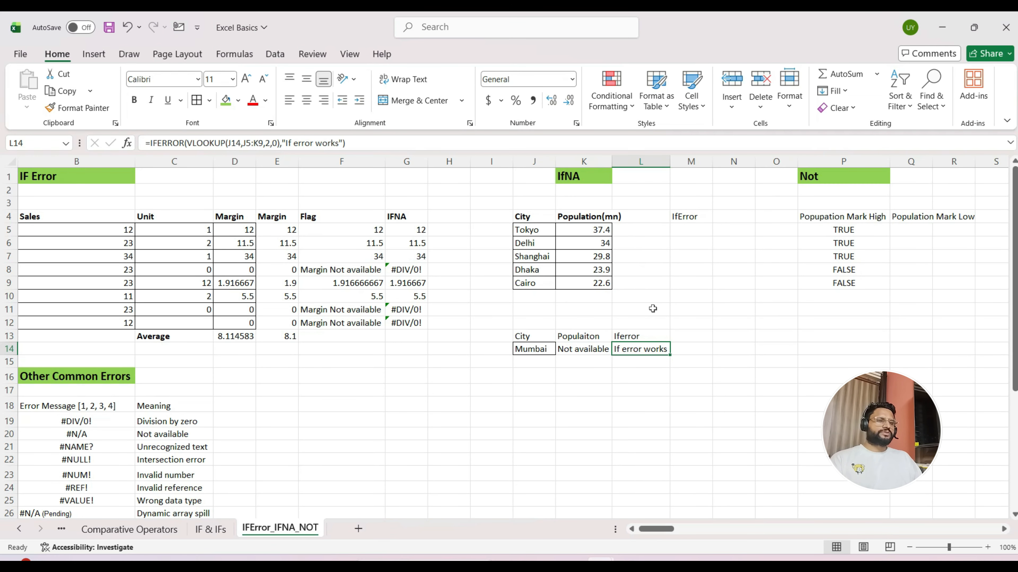
Compare the IFNA formula in K14 with the IFERROR formula in L14, and review the IFNA margin column G
key(Left)
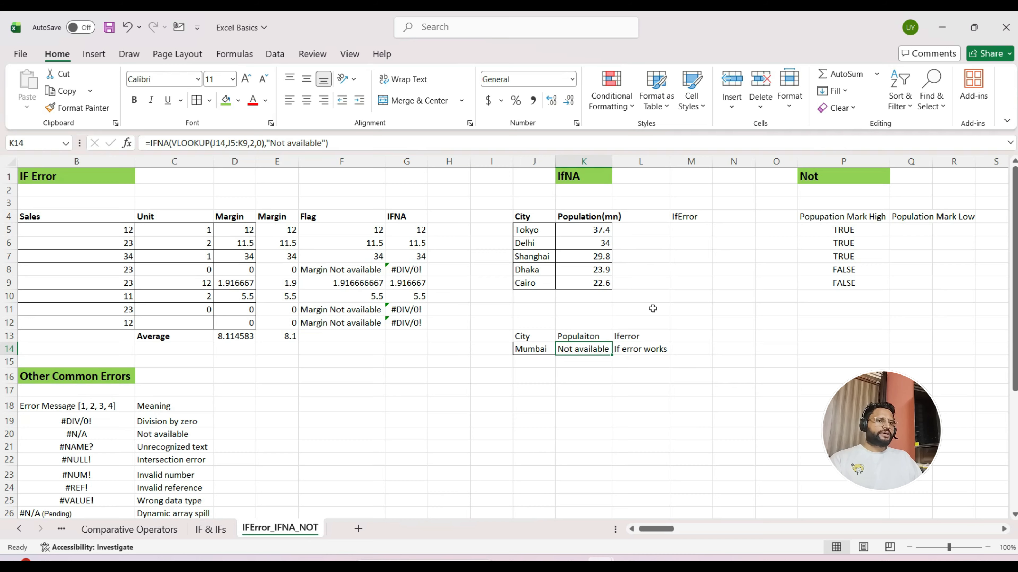
key(Right)
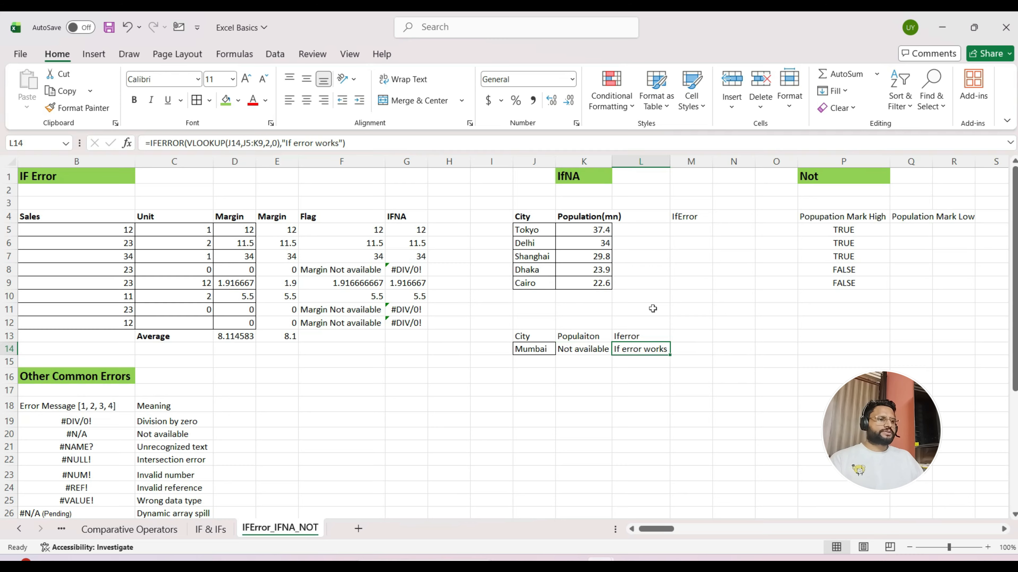
key(Left)
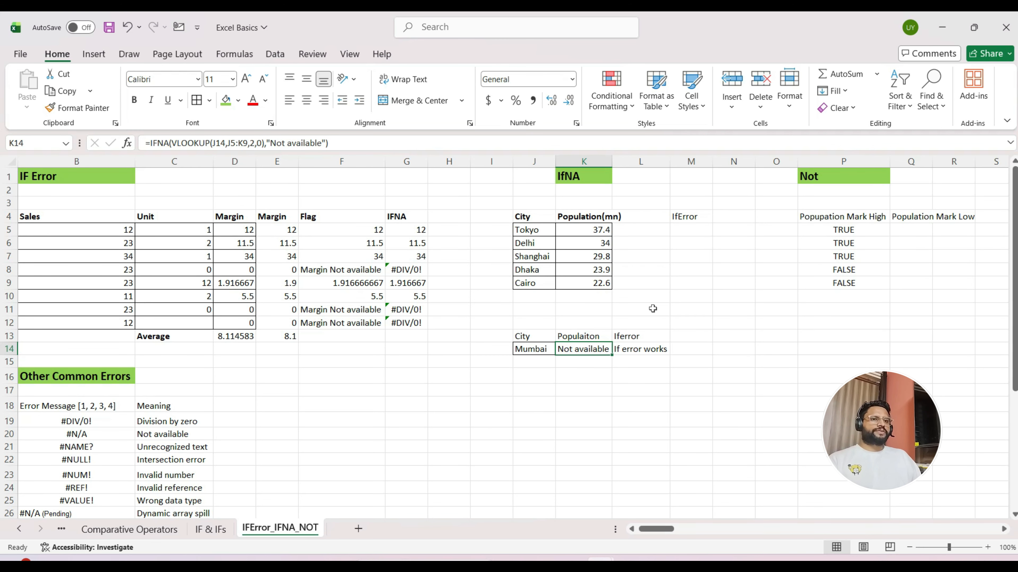
key(Left)
key(Left)
key(Left)
key(Left)
key(ctrl+space)
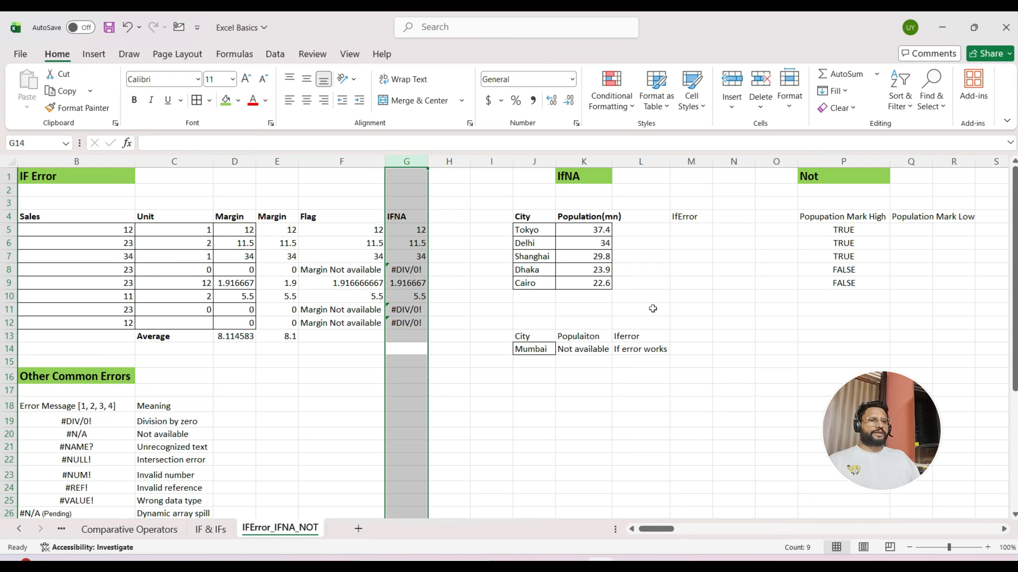
key(Down)
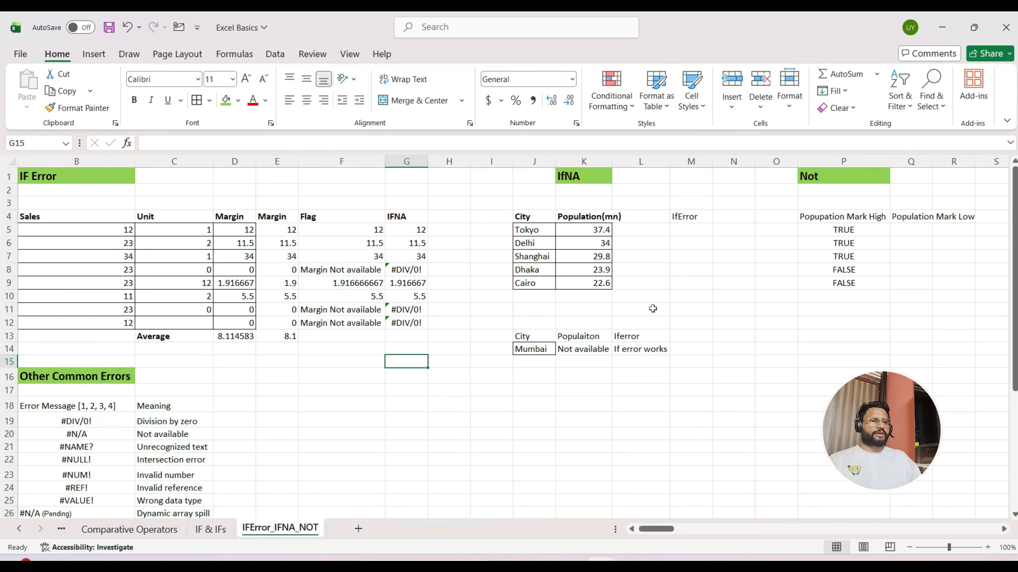
Review the error messages and their meanings in the Other Common Errors list, B19:C28
scroll(432, 418, down, 2)
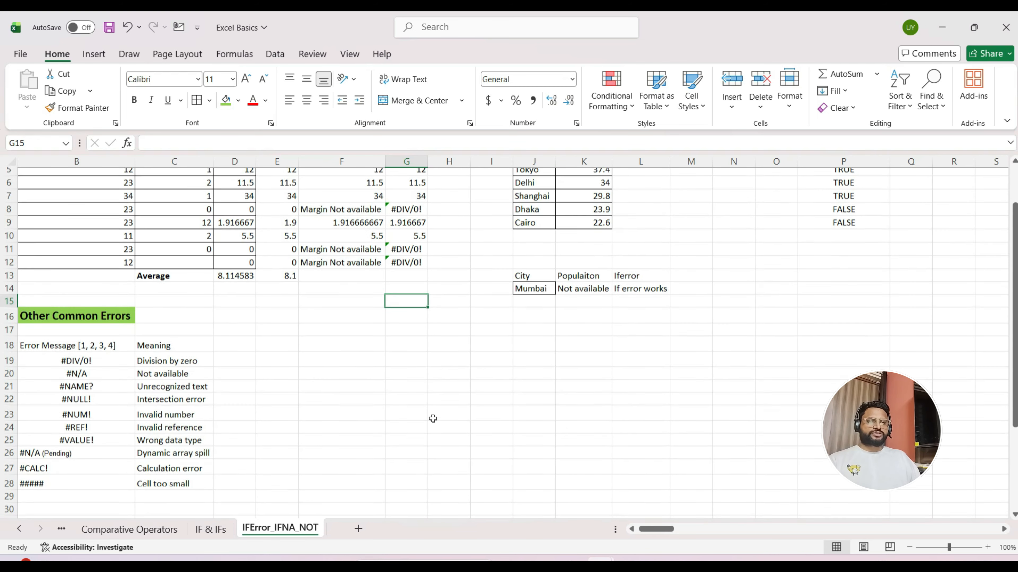
scroll(433, 418, down, 1)
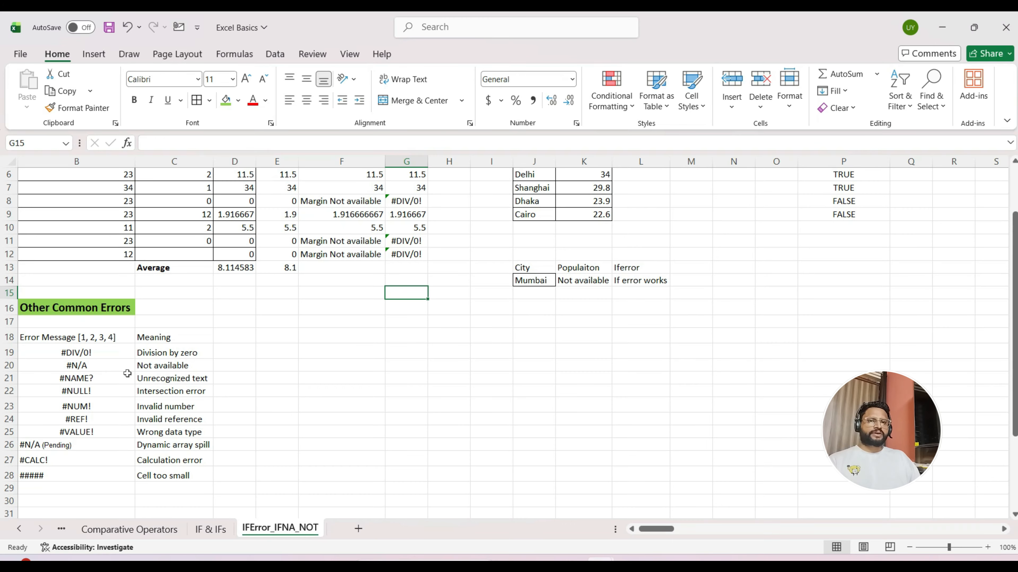
drag(48, 356, 198, 477)
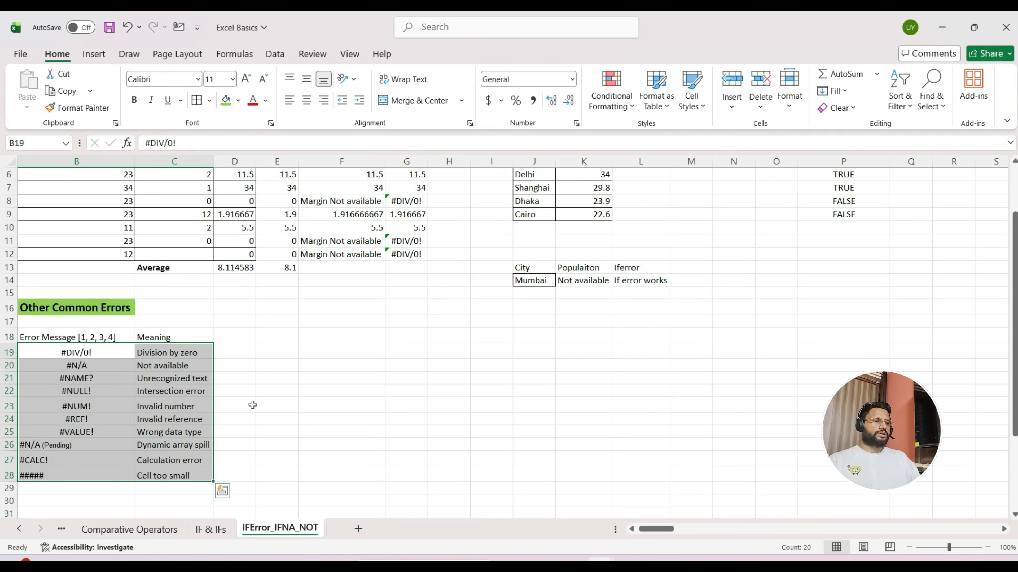
Revisit the city population lookup block and inspect the IFNA formula in K14
scroll(252, 405, up, 3)
scroll(252, 406, right, 2)
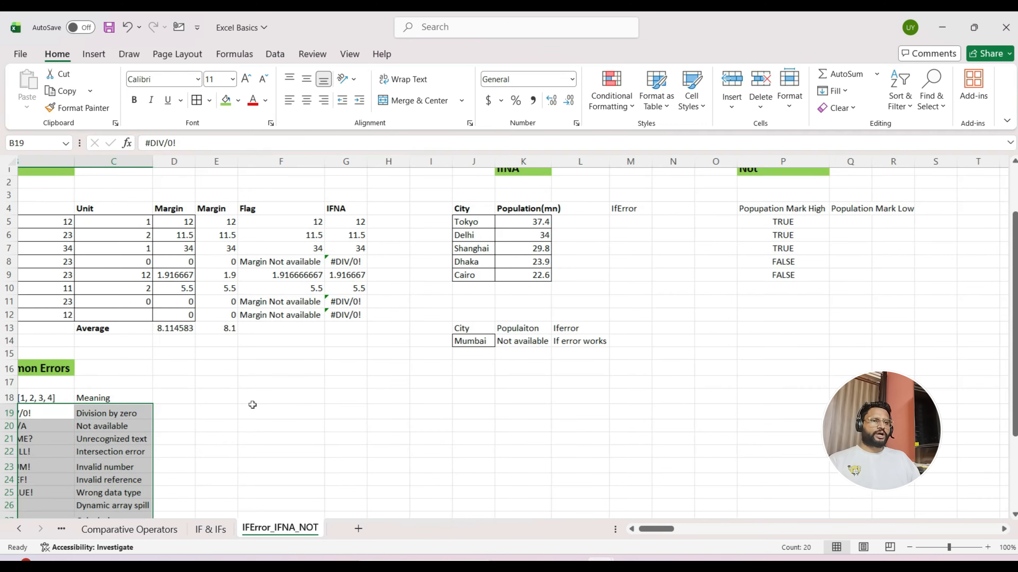
click(425, 253)
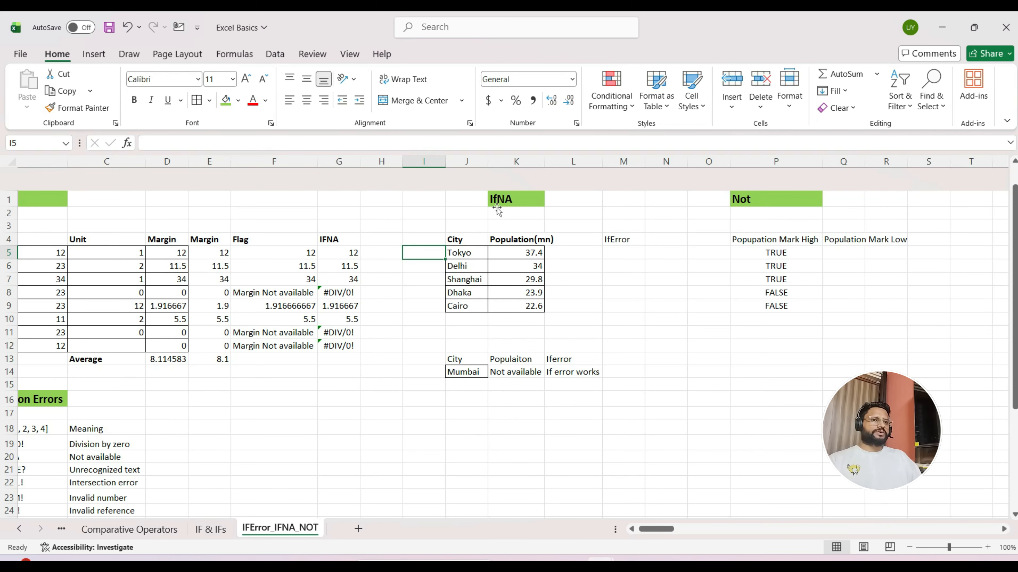
key(Down)
key(Down)
key(Down)
key(Down)
key(Down)
key(Down)
key(Down)
key(Right)
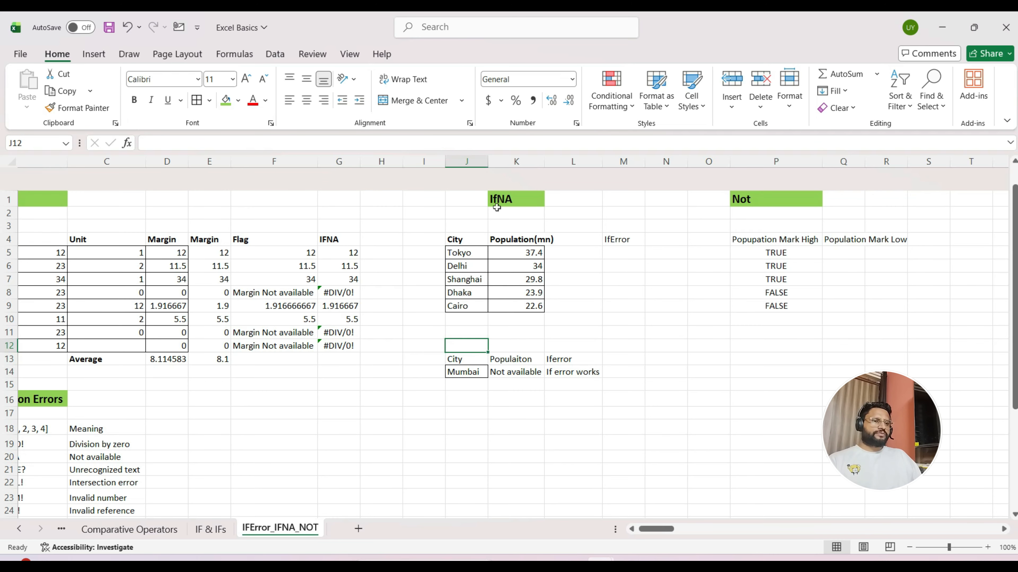
key(Down)
key(Down)
key(Right)
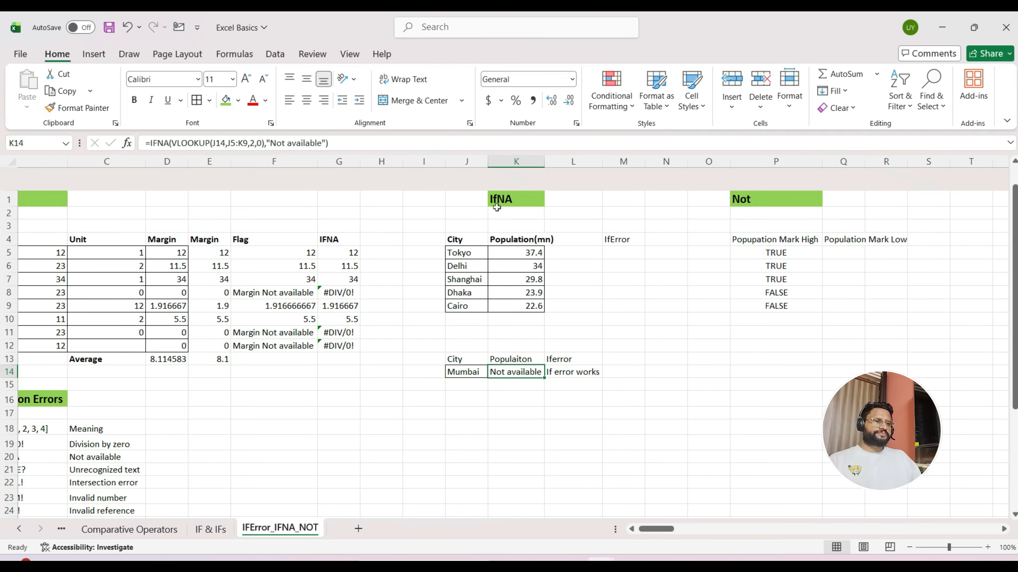
Go to the Not section and examine its title in P1 and the column heading in P4
key(Right)
key(Right)
key(Right)
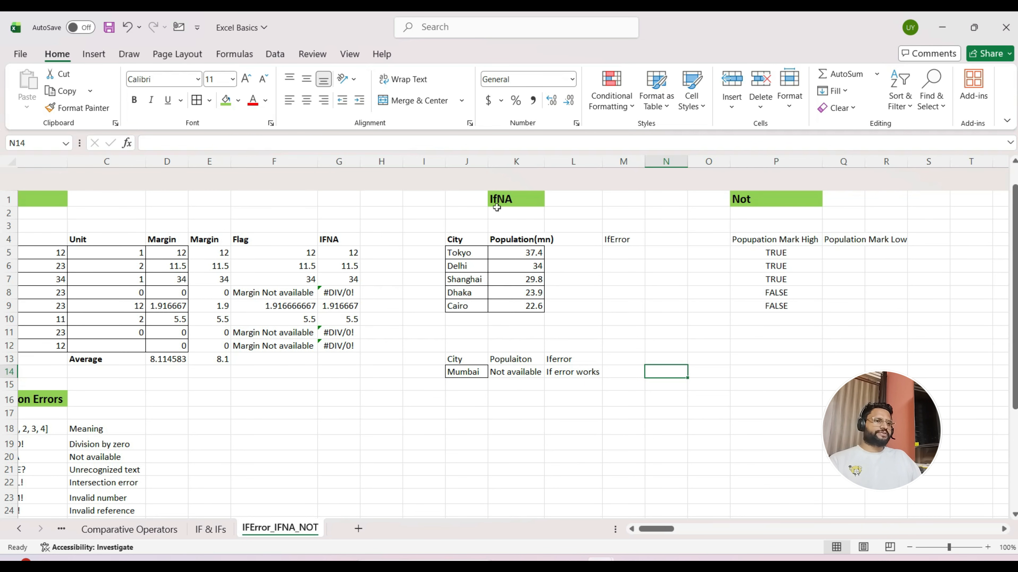
key(Right)
key(Right)
key(Right)
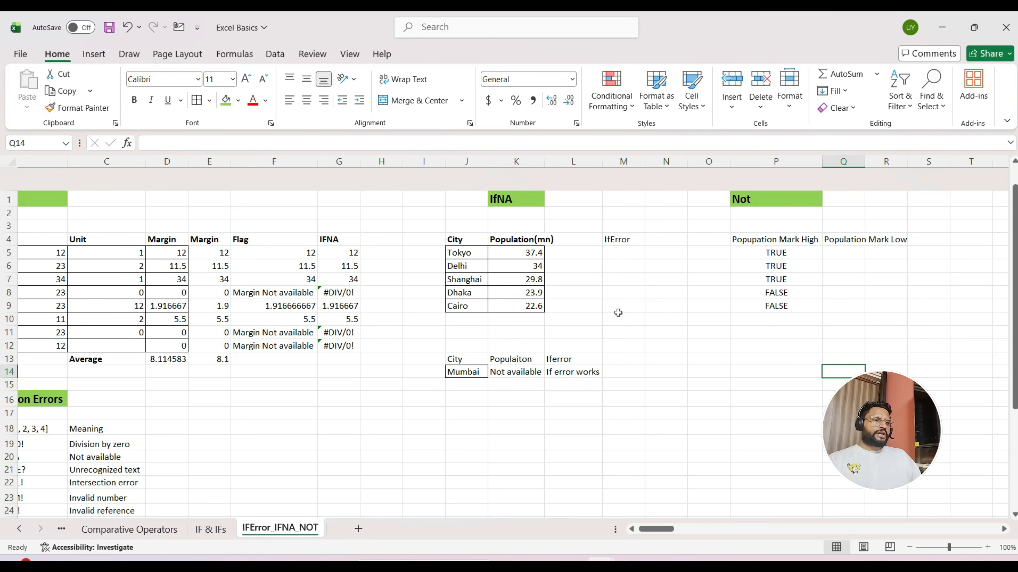
scroll(625, 324, right, 1)
scroll(625, 323, right, 2)
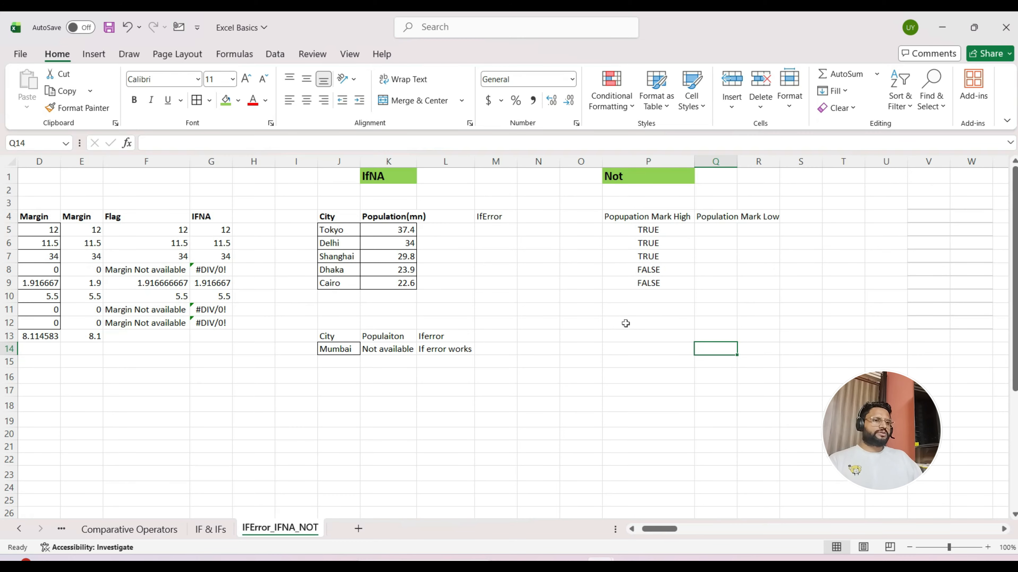
key(ctrl+Up)
key(Up)
key(Up)
key(Up)
key(Left)
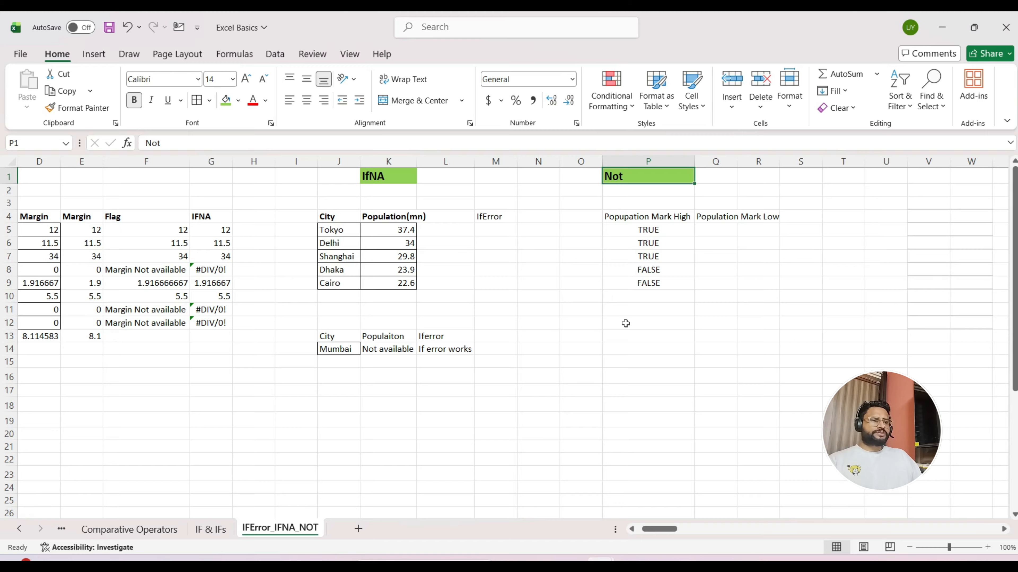
key(Down)
key(Down)
key(Down)
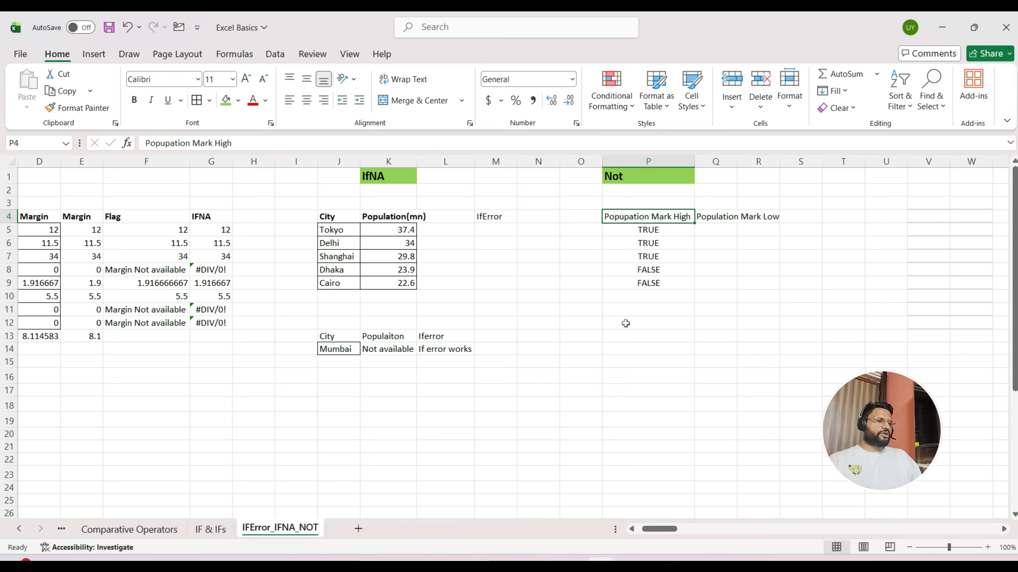
key(Up)
key(Up)
key(Up)
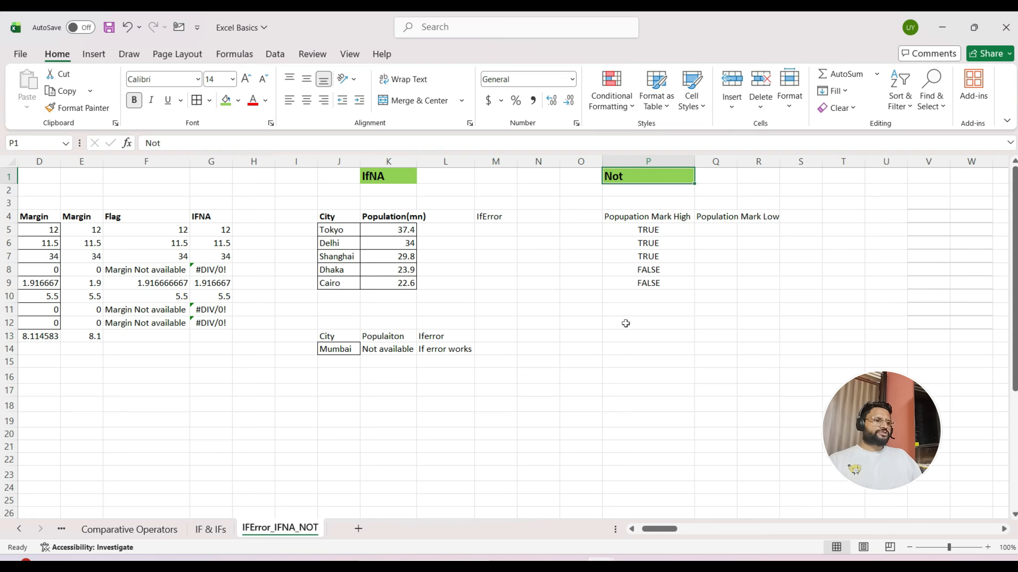
Examine the population threshold formulas under the "Popupation Mark High" heading, from P5 to P8
key(Down)
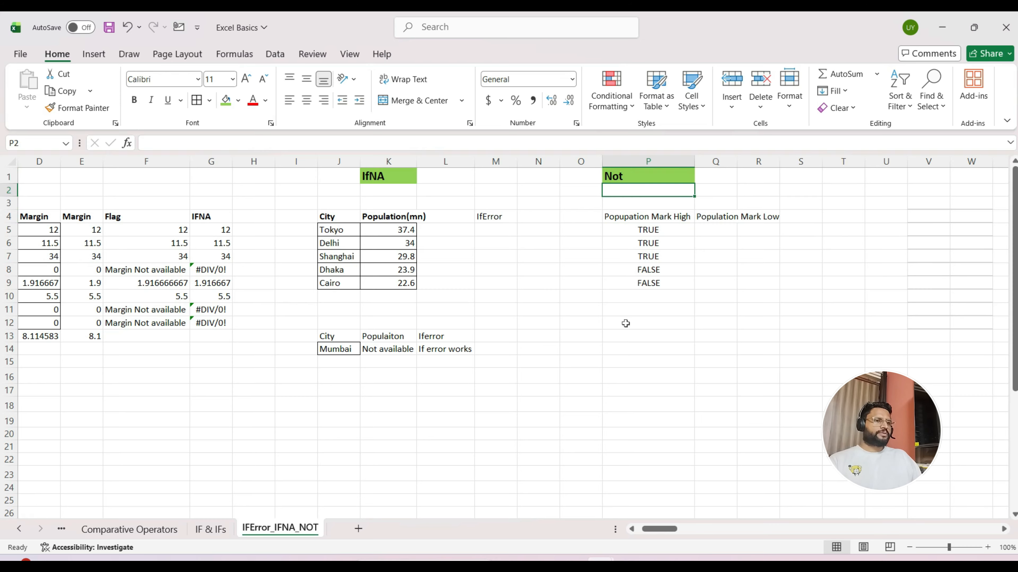
key(Down)
key(Down)
key(Down)
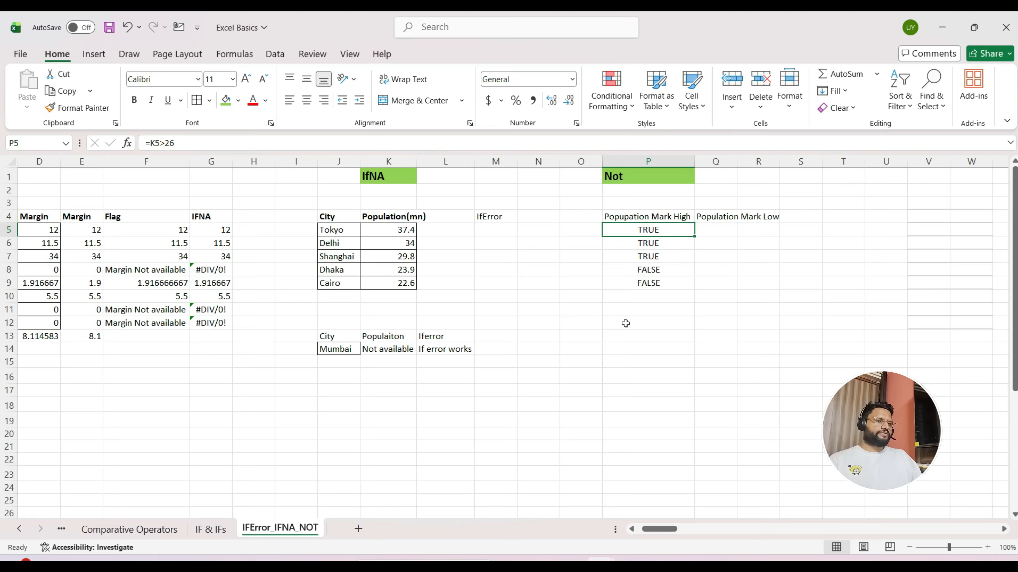
key(Up)
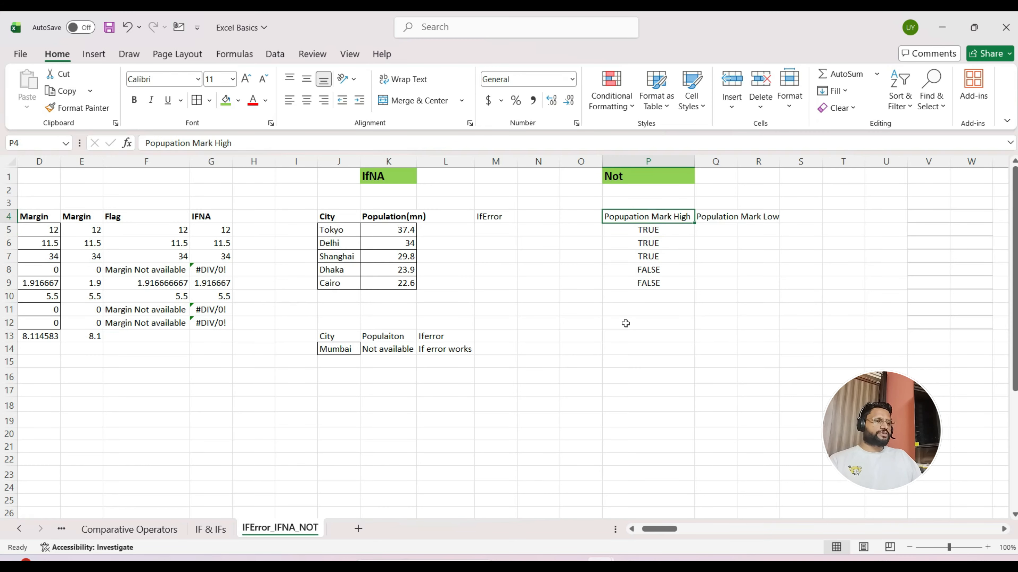
key(Down)
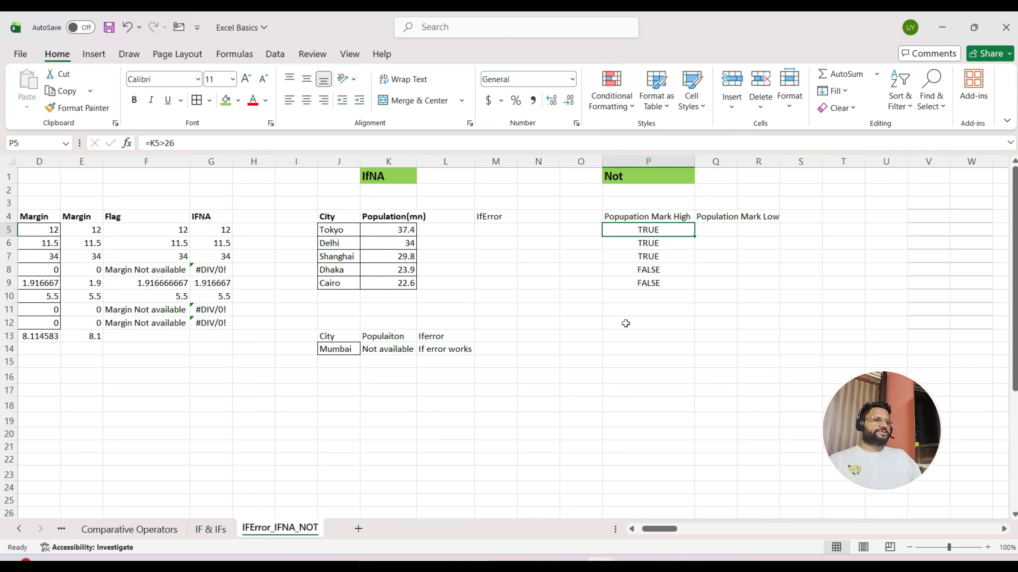
key(Down)
key(Left)
key(Down)
key(Down)
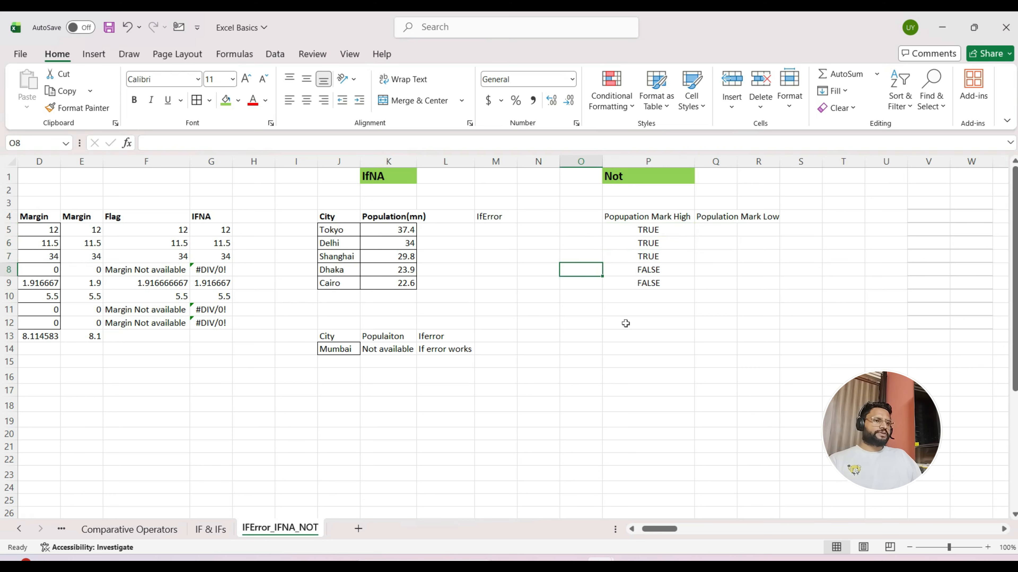
key(Right)
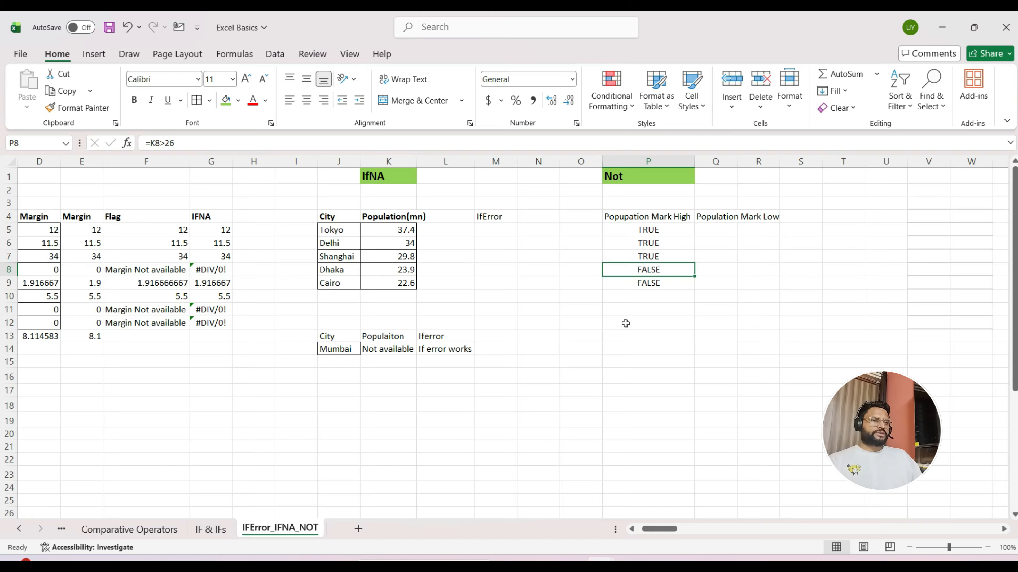
Review the population threshold marks from P8 back up to the "Popupation Mark High" heading in P4
key(Up)
key(Up)
key(Up)
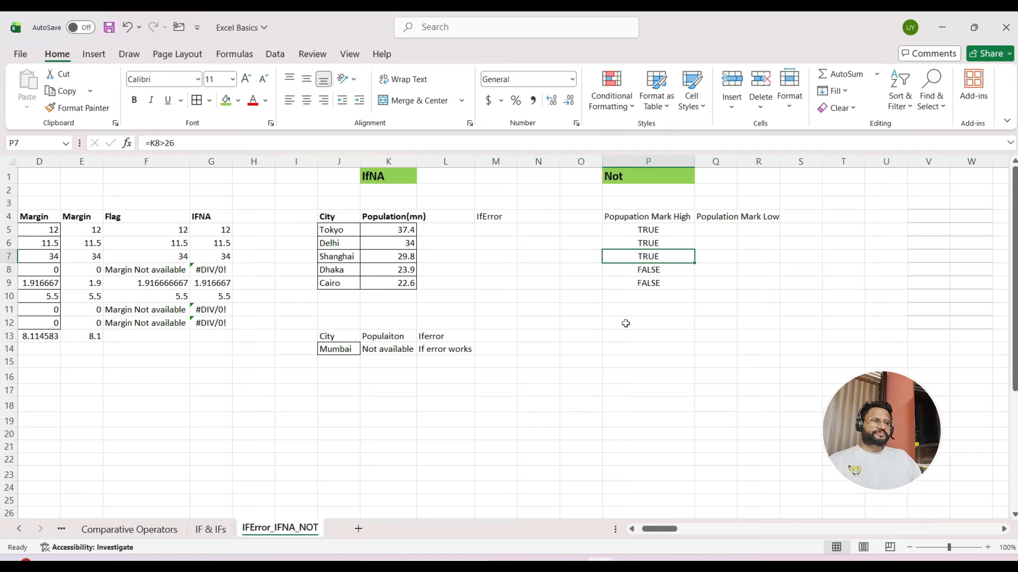
key(Up)
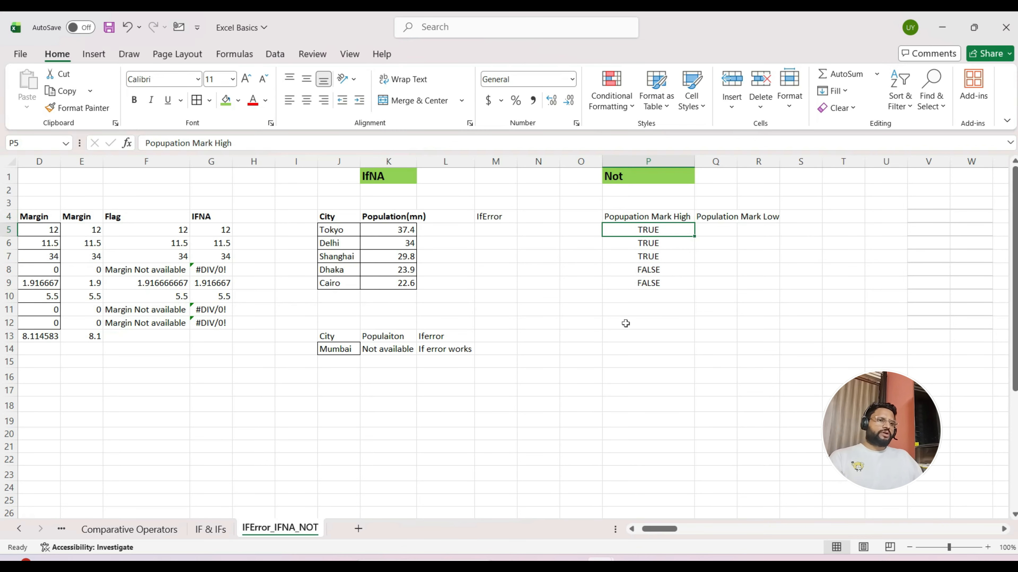
key(Down)
key(Up)
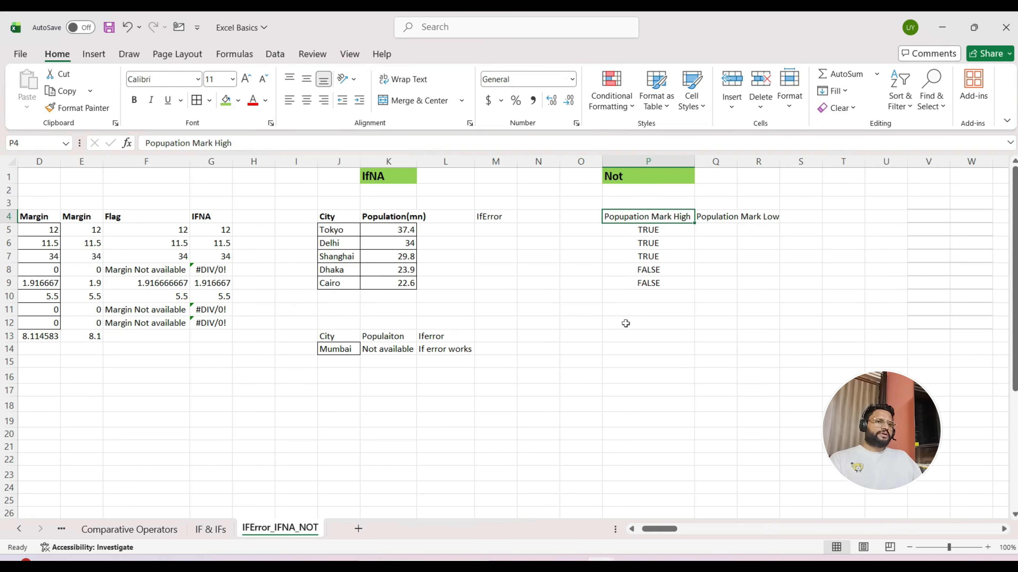
Trace the Population(mn) value in K5 to the mark in P5 and inspect the cell reference in its formula
key(Left)
key(Left)
key(Left)
key(Left)
key(Left)
key(Down)
key(Right)
key(Right)
key(Right)
key(Right)
key(Right)
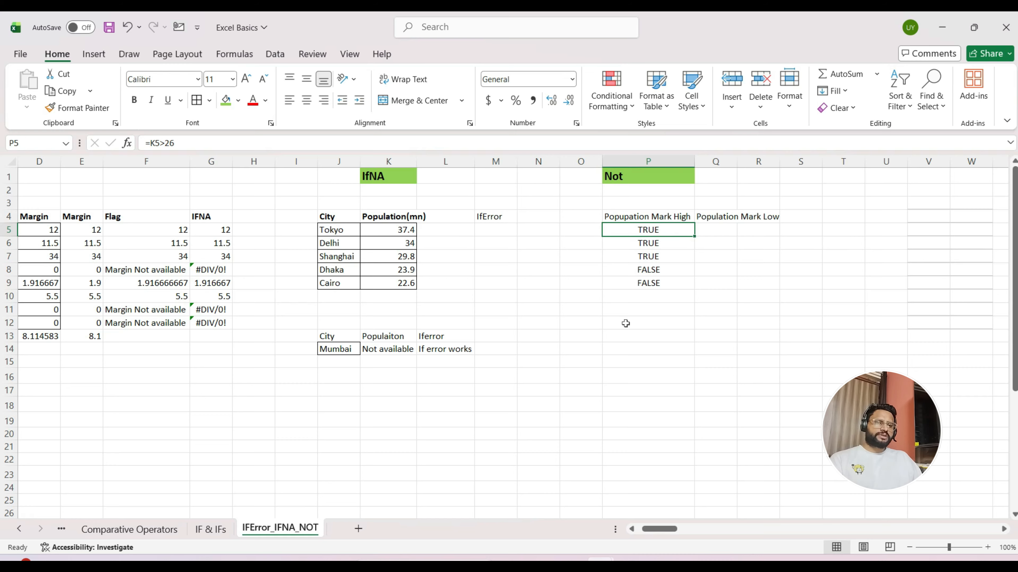
key(F2)
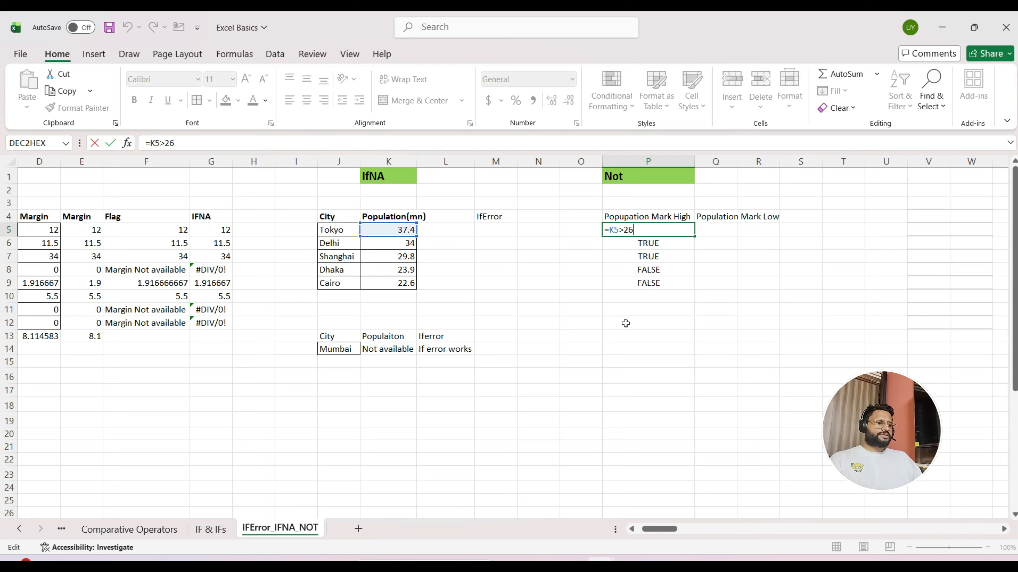
key(Escape)
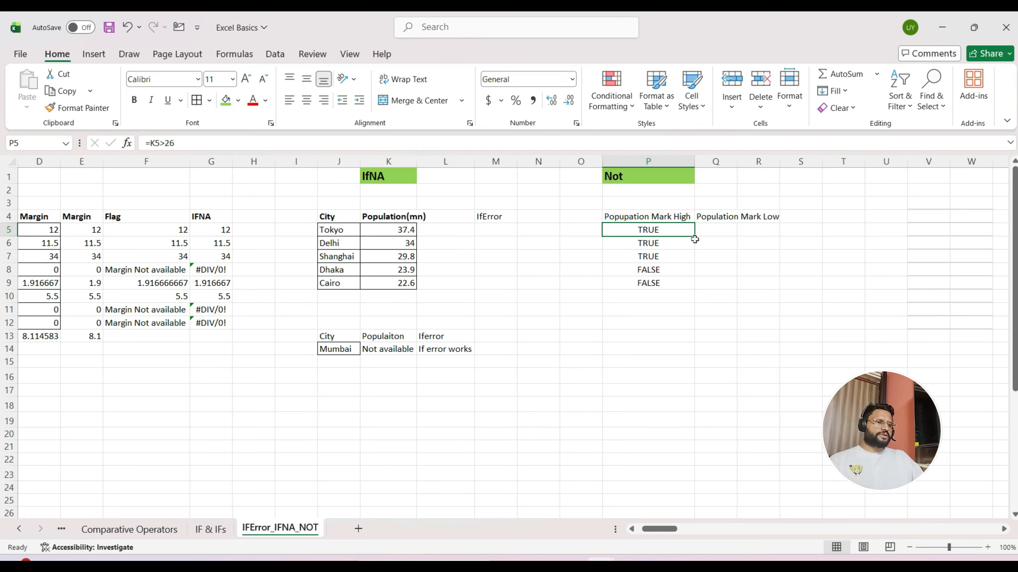
Compare the two population groups, K5:K7 and K8:K9, with their marks in column P
key(Left)
key(Left)
key(Left)
key(Left)
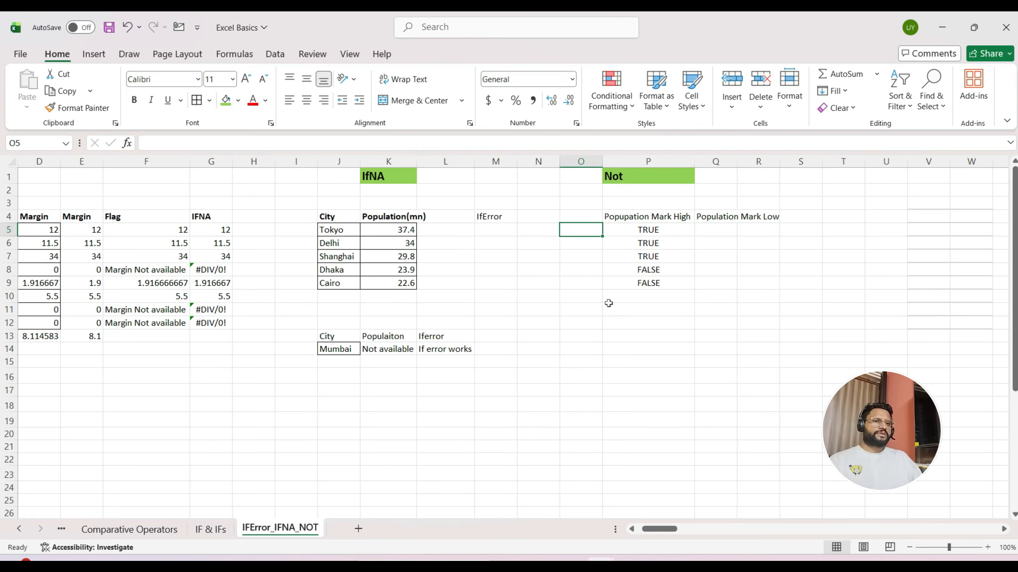
key(Left)
key(shift+Down)
key(shift+Down)
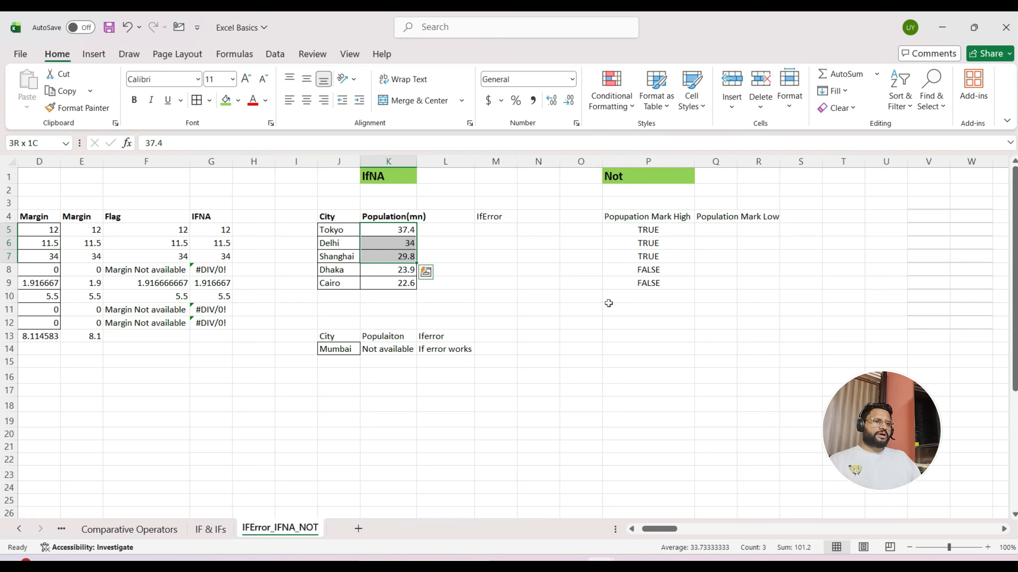
key(Down)
key(Down)
key(Down)
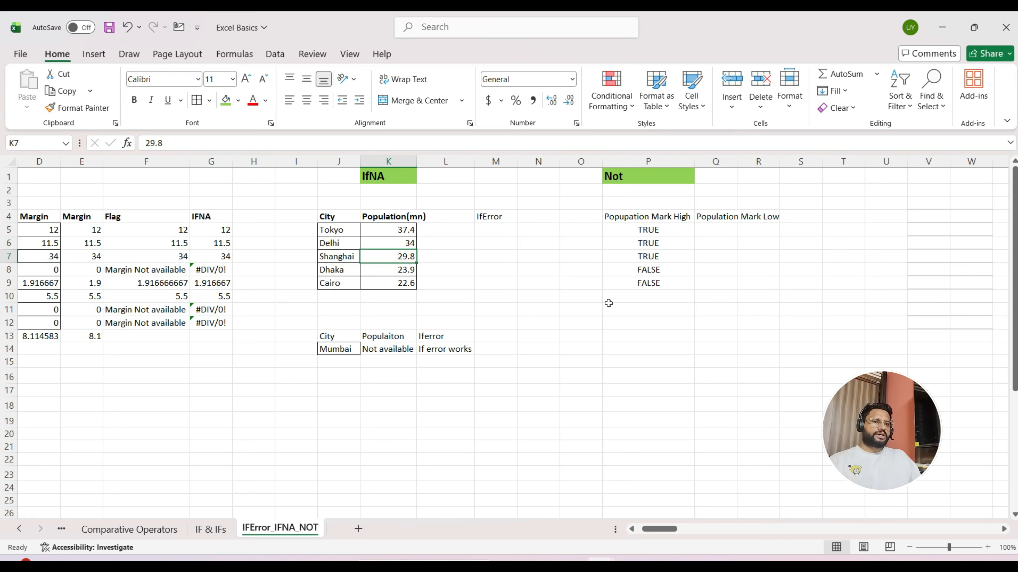
key(shift+Down)
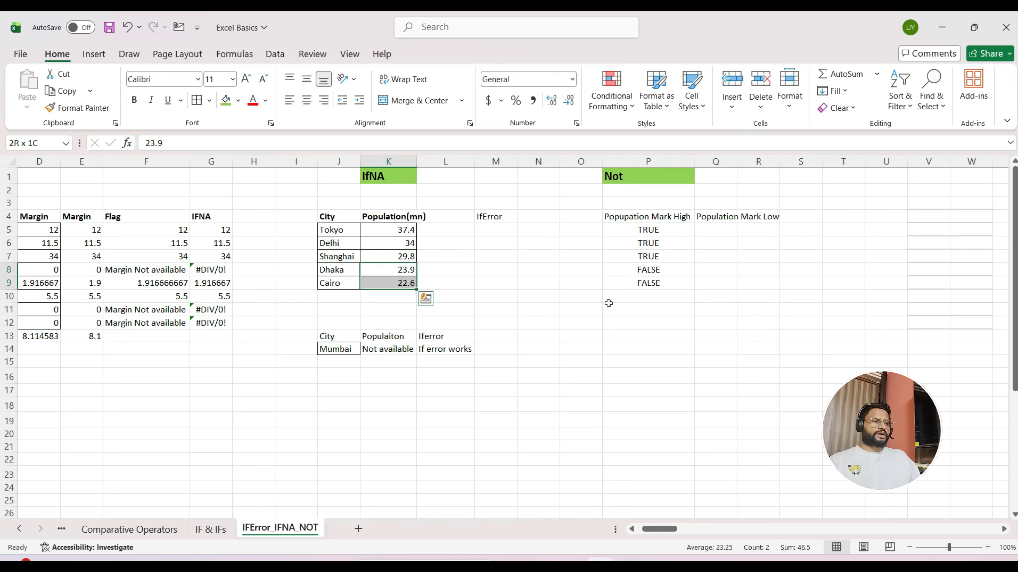
key(Right)
key(Right)
key(Right)
key(Right)
key(Right)
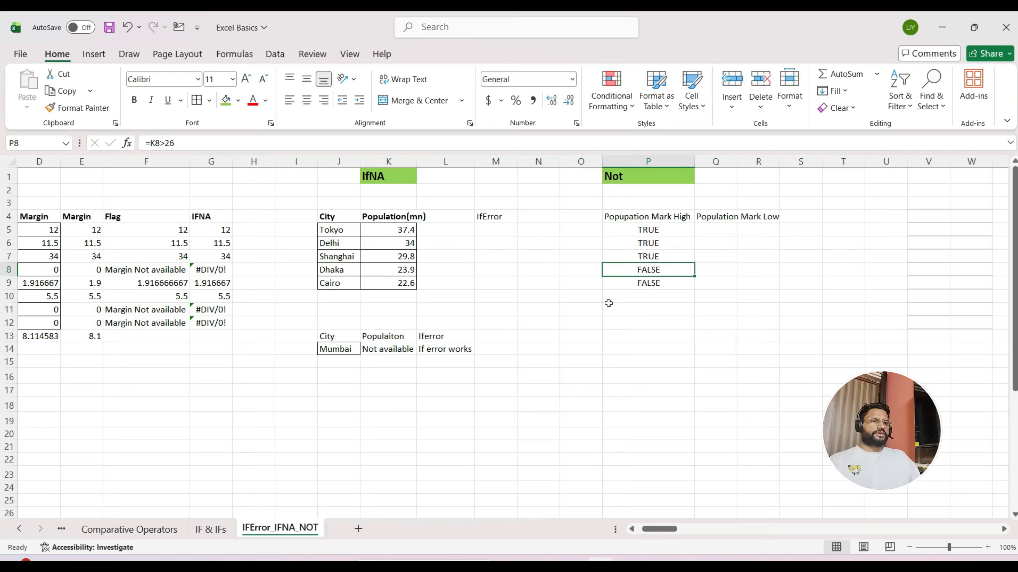
Enter the formula =NOT(K5>26) in Q5 under the Population Mark Low heading
key(Up)
key(Up)
key(Up)
key(Up)
key(Right)
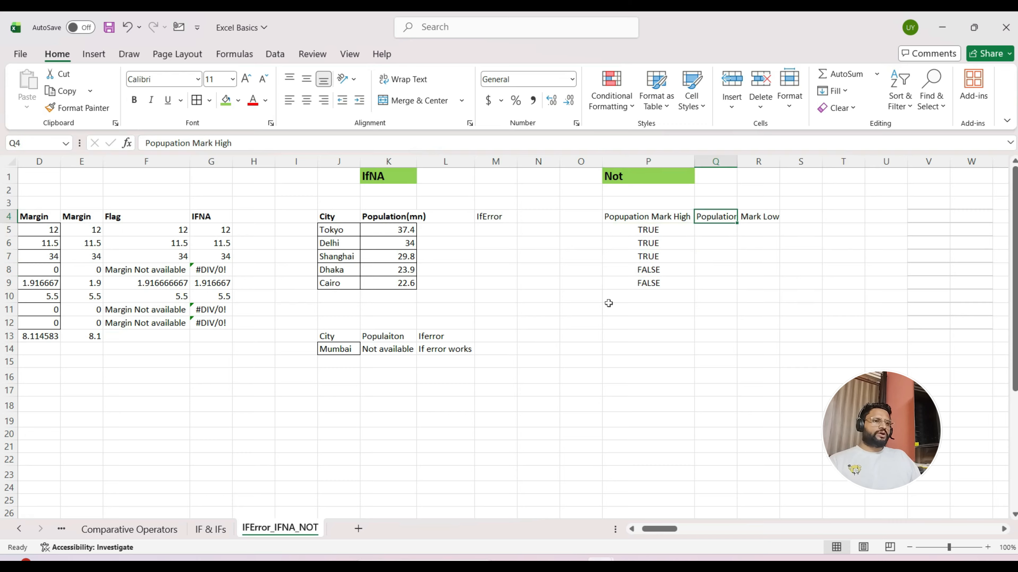
key(Down)
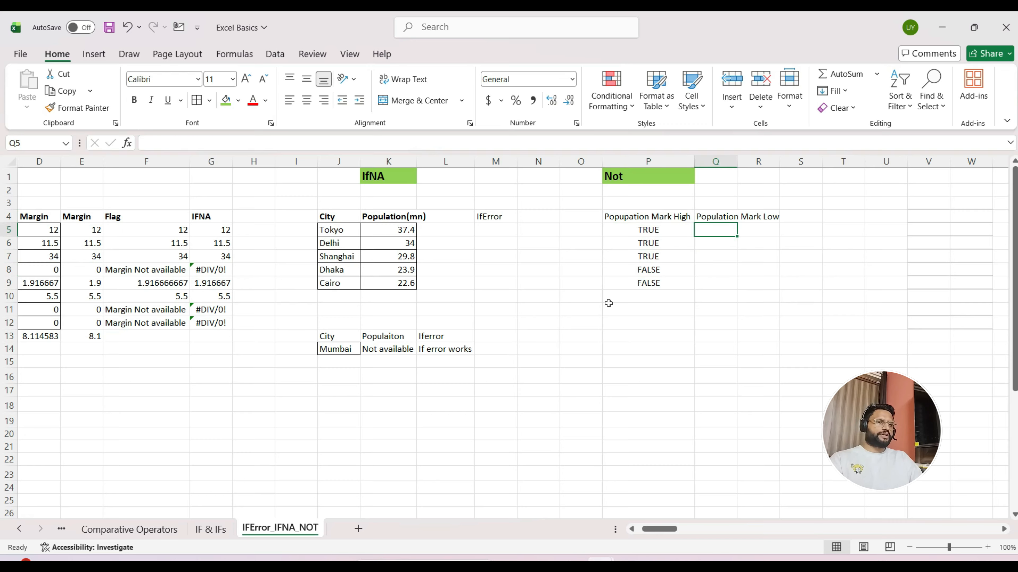
text(=N)
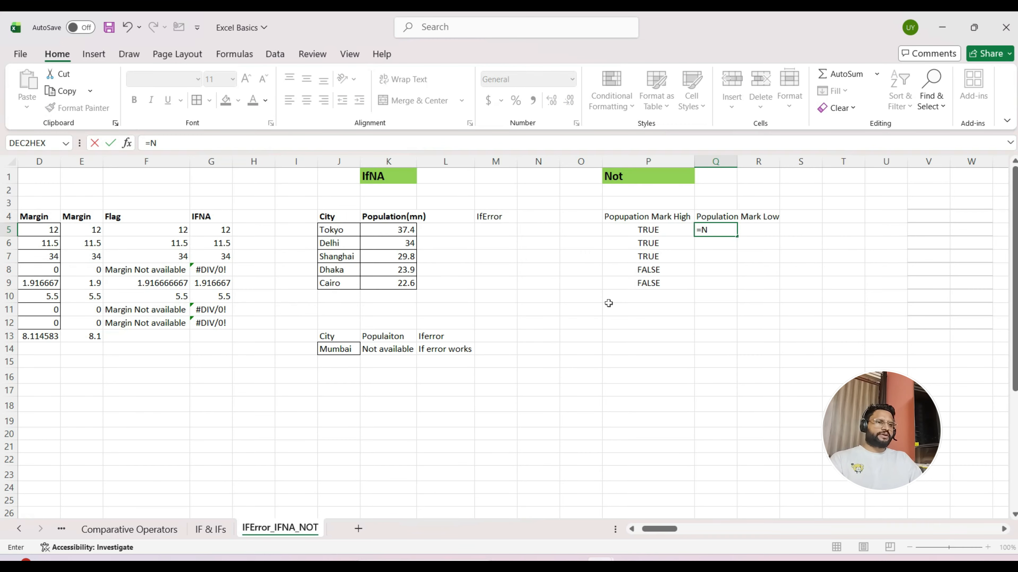
text(ot)
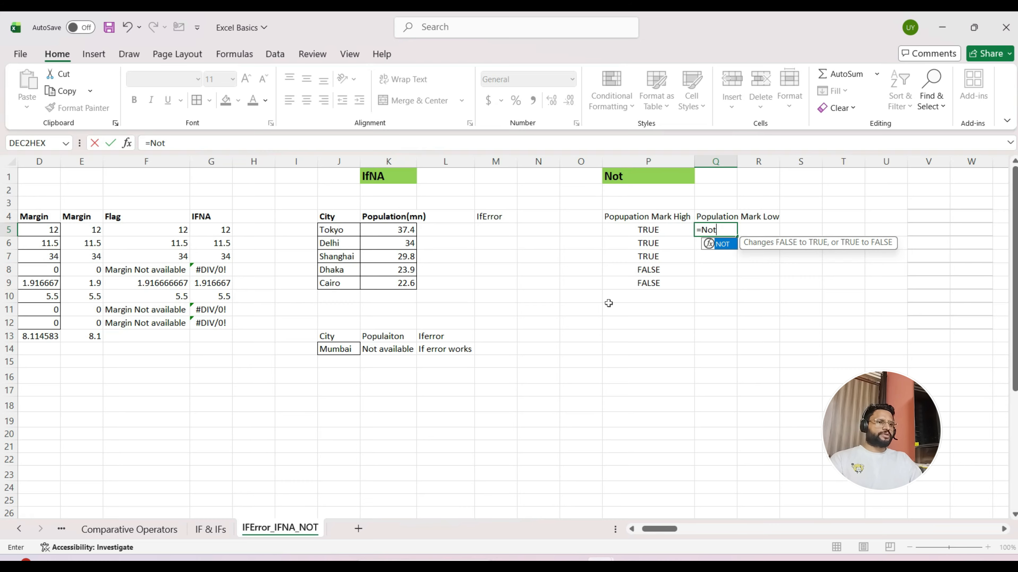
key(Tab)
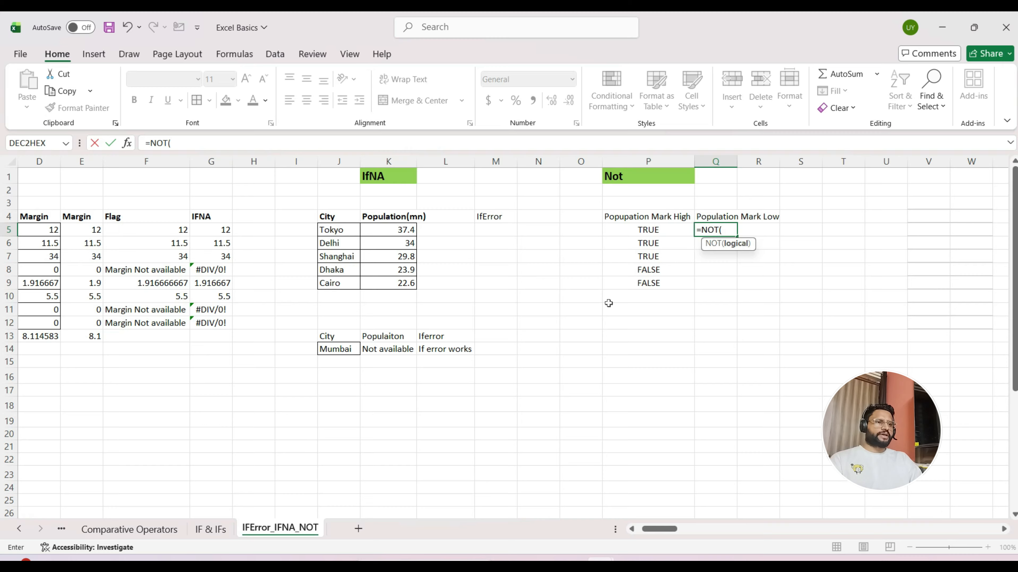
click(377, 229)
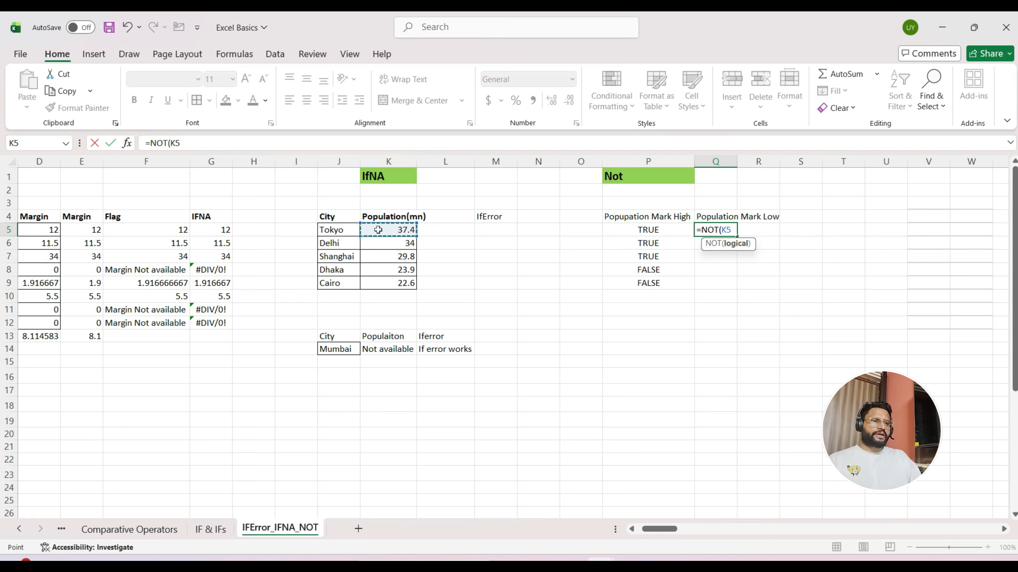
text(>2)
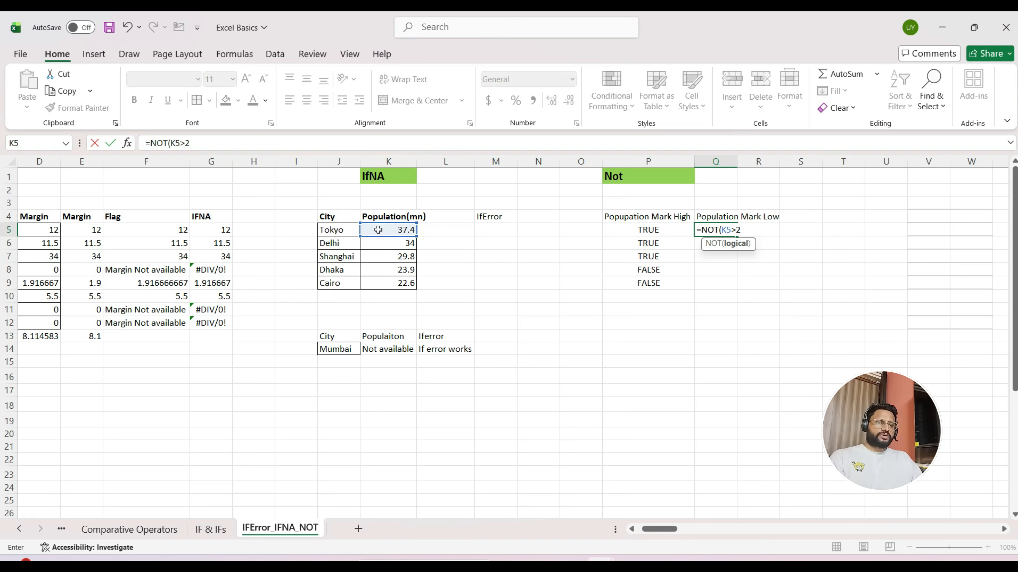
text(6)
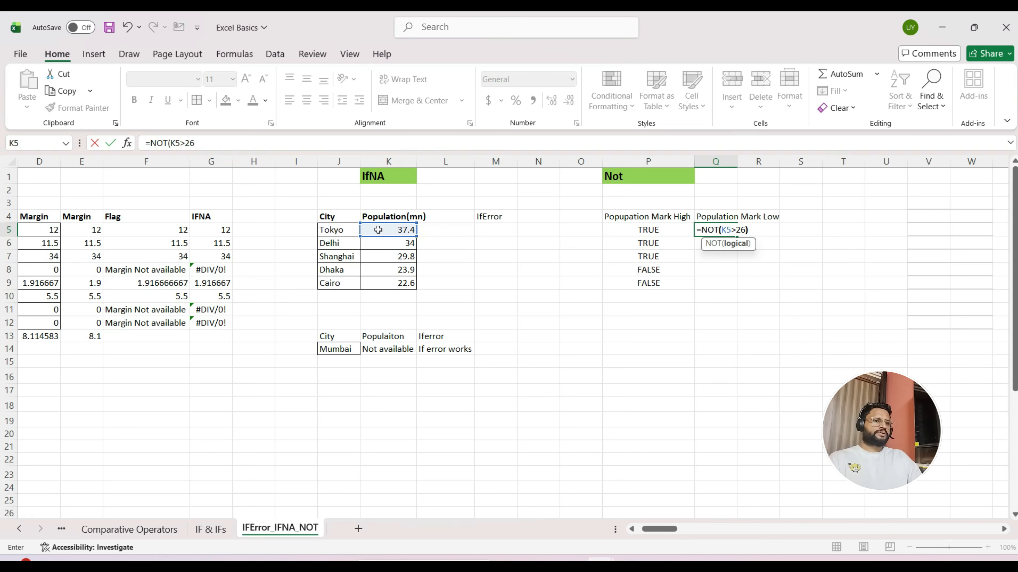
text())
key(Return)
Fill the NOT formula from Q5 down through Q9
key(Up)
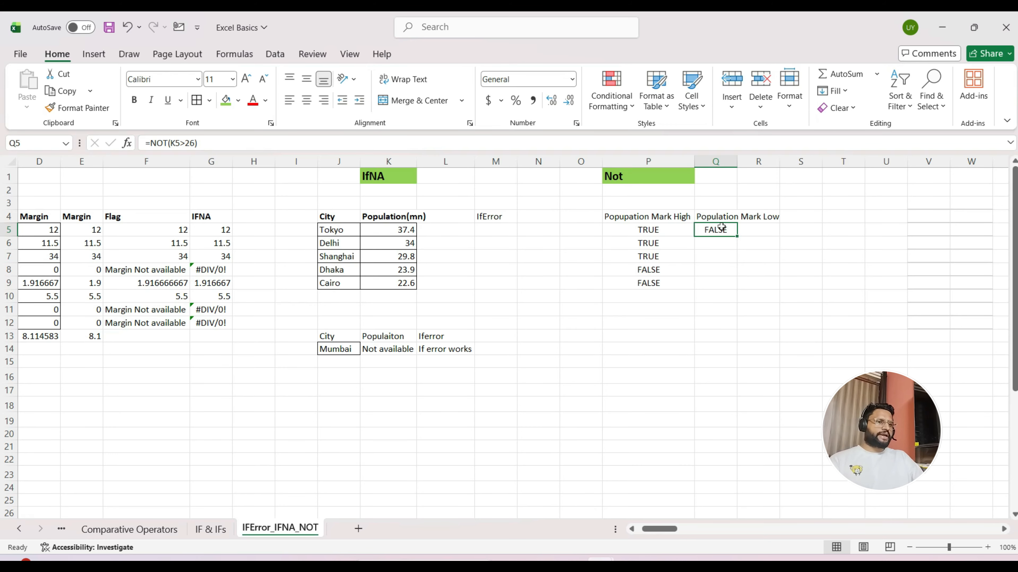
double_click(736, 235)
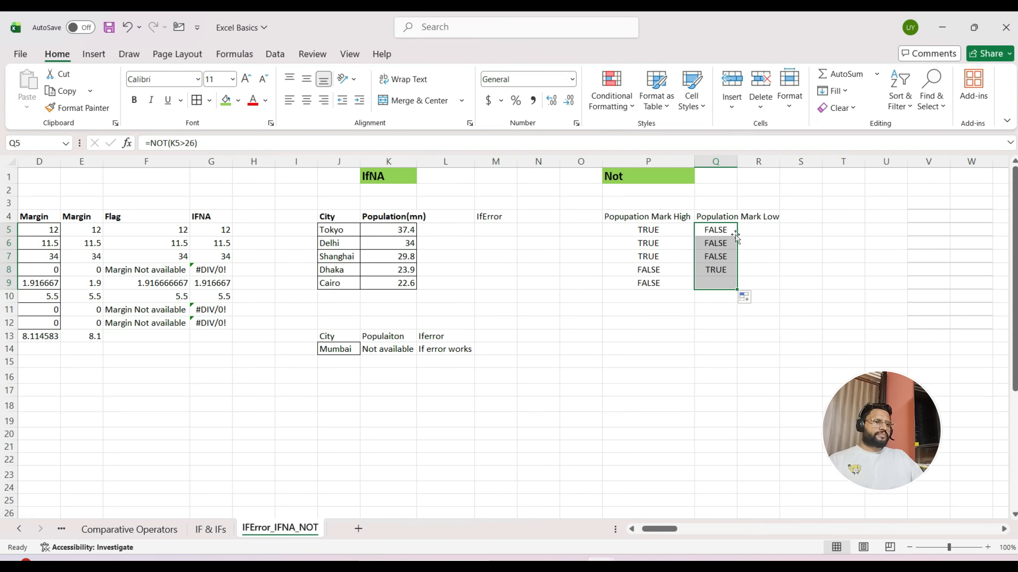
click(708, 334)
Examine the NOT results in Q5:Q7 and compare Q5 with the formula in P5 and the column headings
click(716, 229)
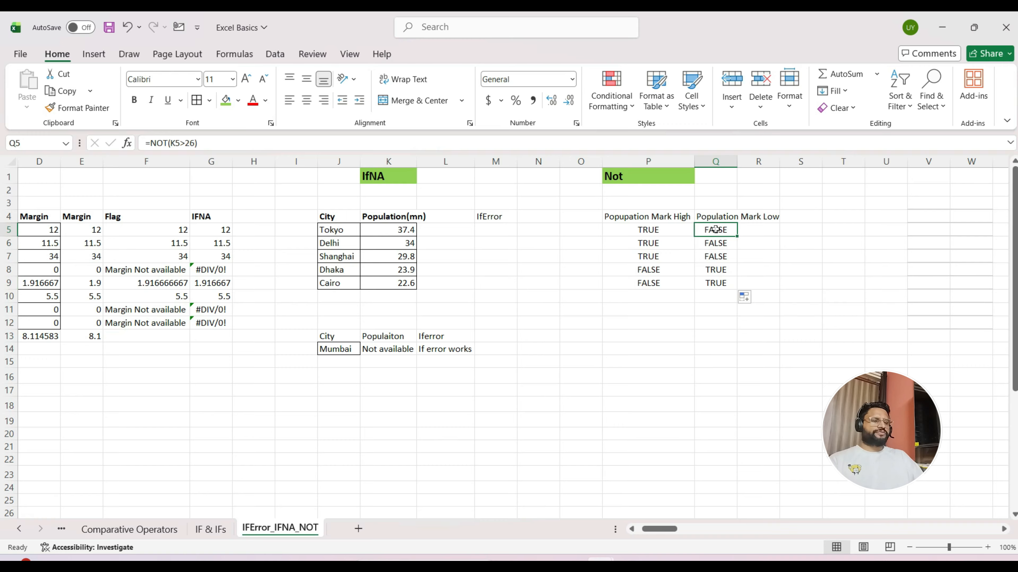
key(shift+Down)
key(shift+Down)
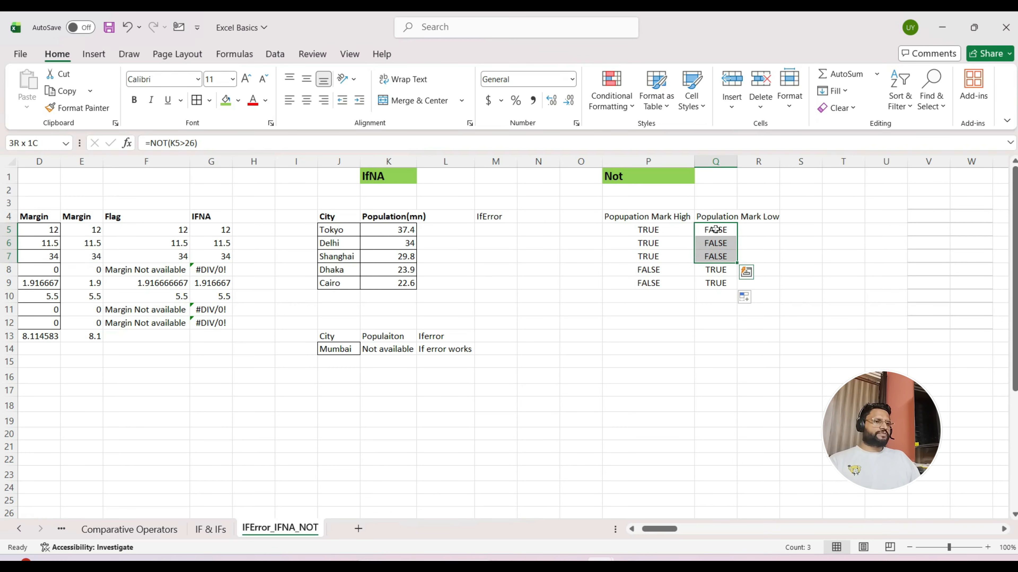
click(715, 230)
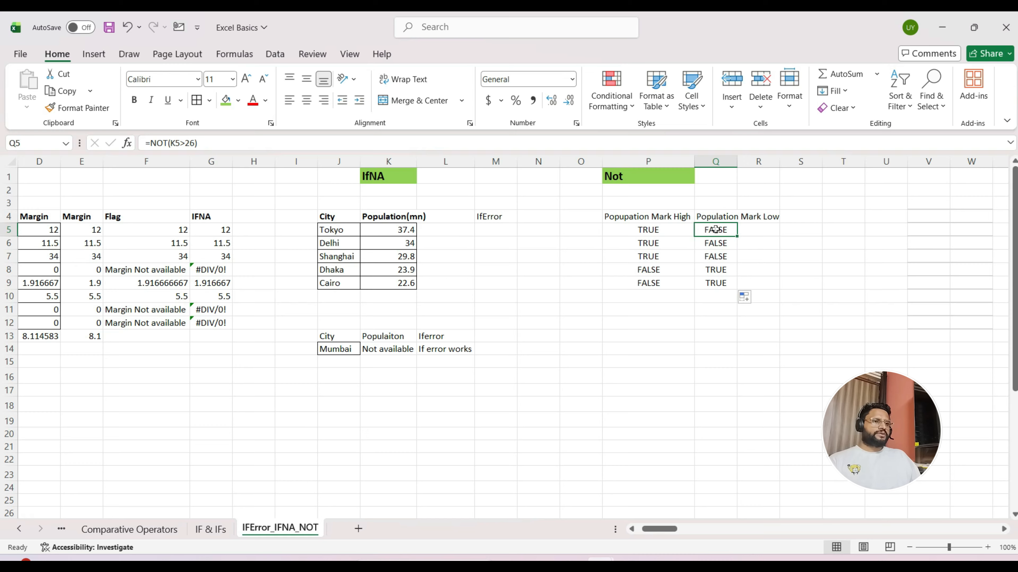
key(shift+Down)
key(shift+Down)
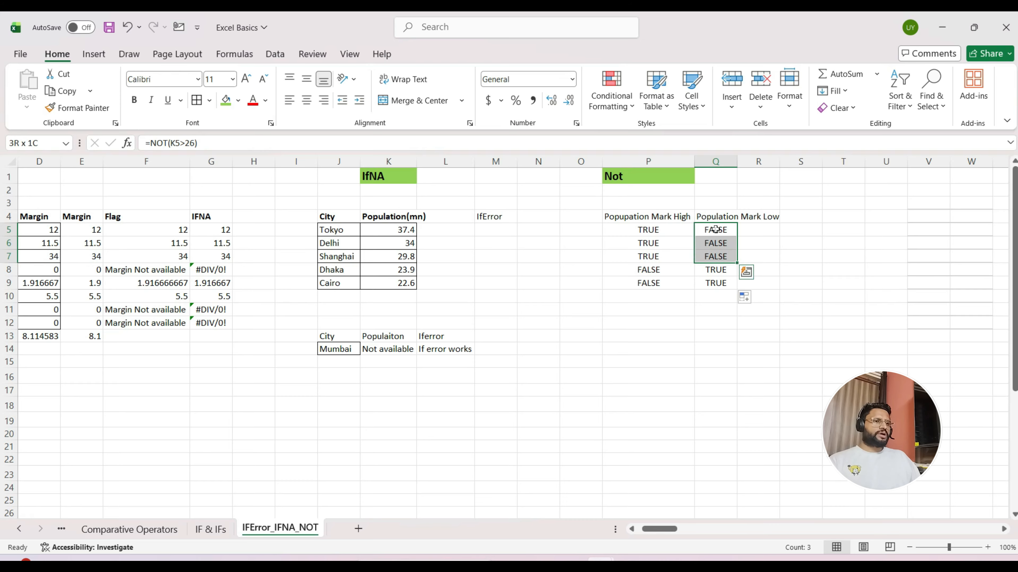
click(716, 229)
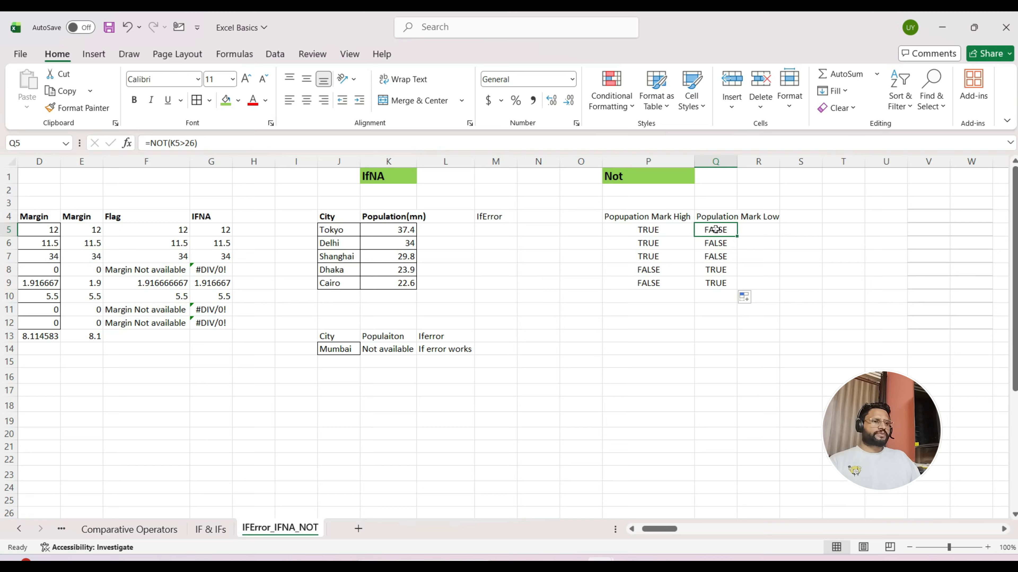
key(Left)
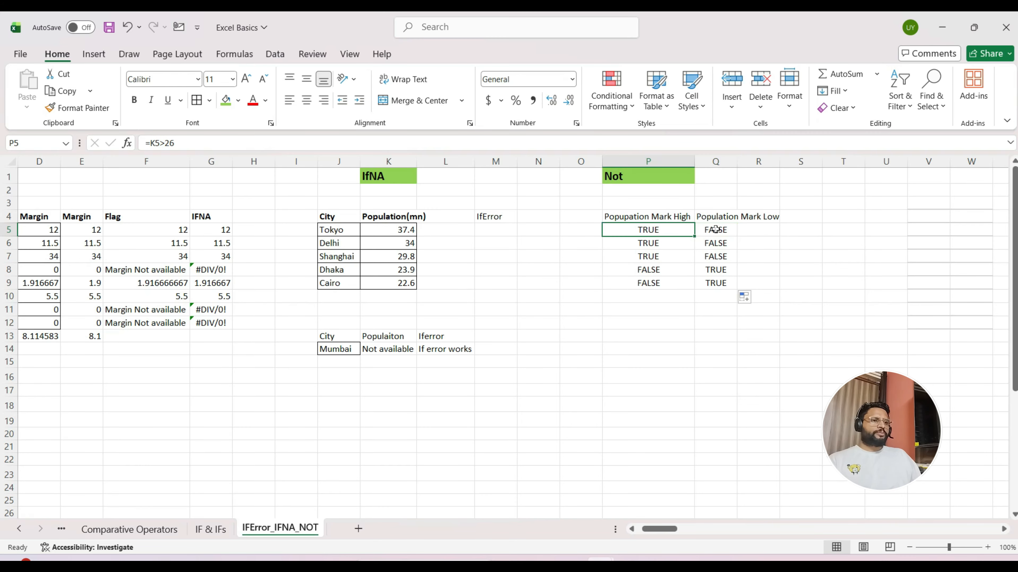
key(Right)
key(Up)
key(Left)
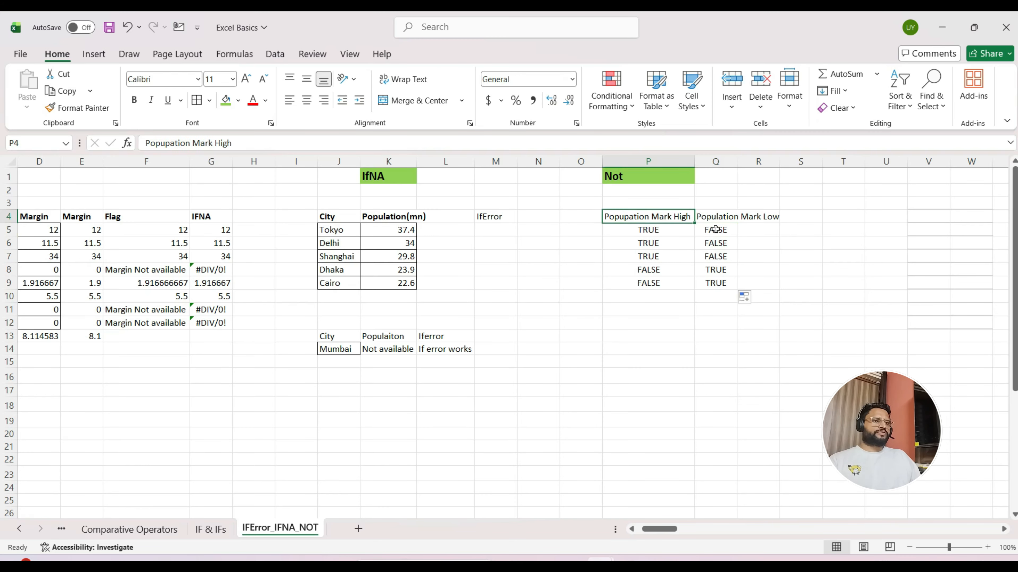
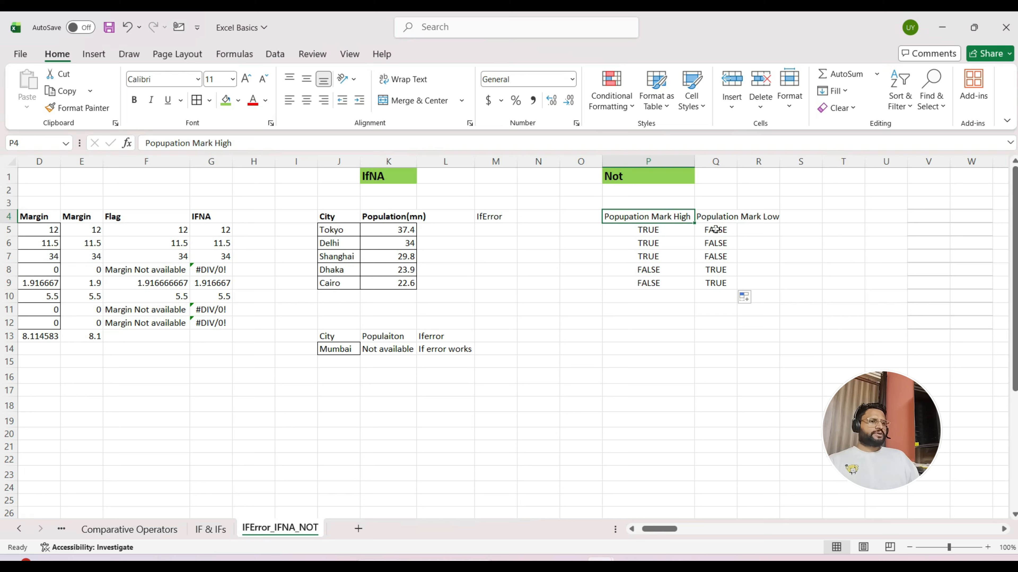
Compare the high population marks in P5:P9 with the NOT results in Q5:Q9
key(Right)
click(716, 229)
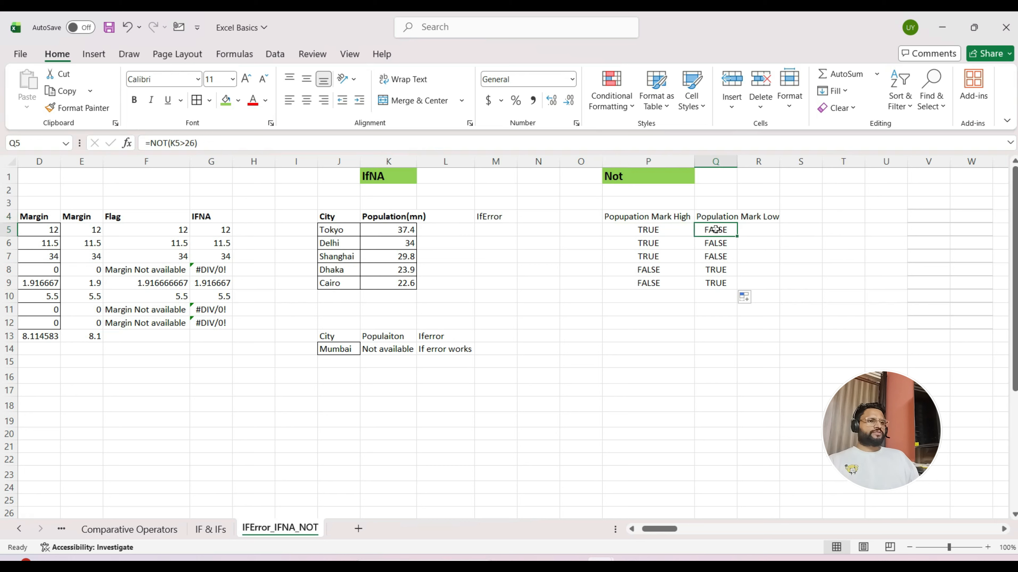
key(Left)
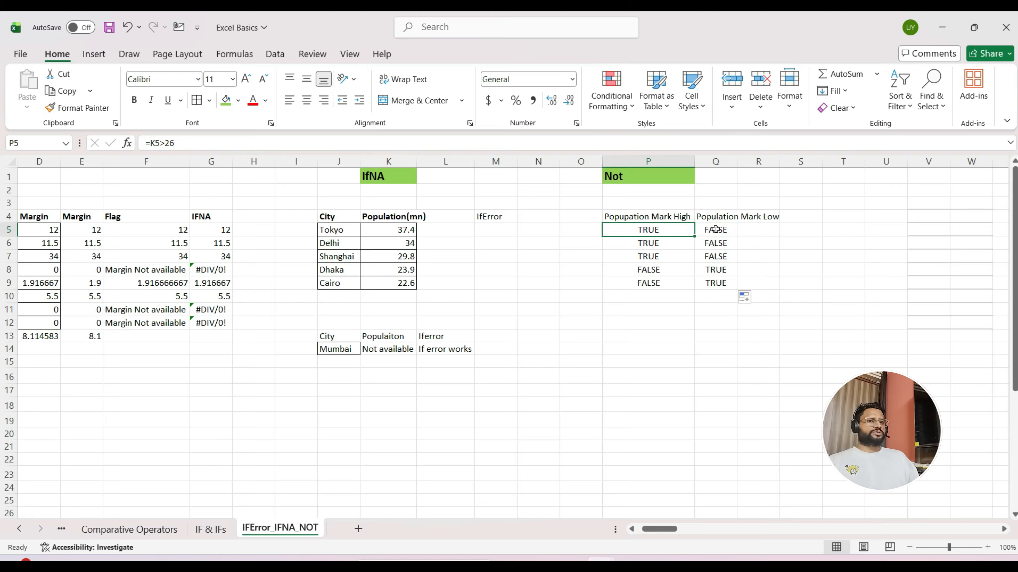
key(shift+Down)
key(shift+Down)
key(shift+Down)
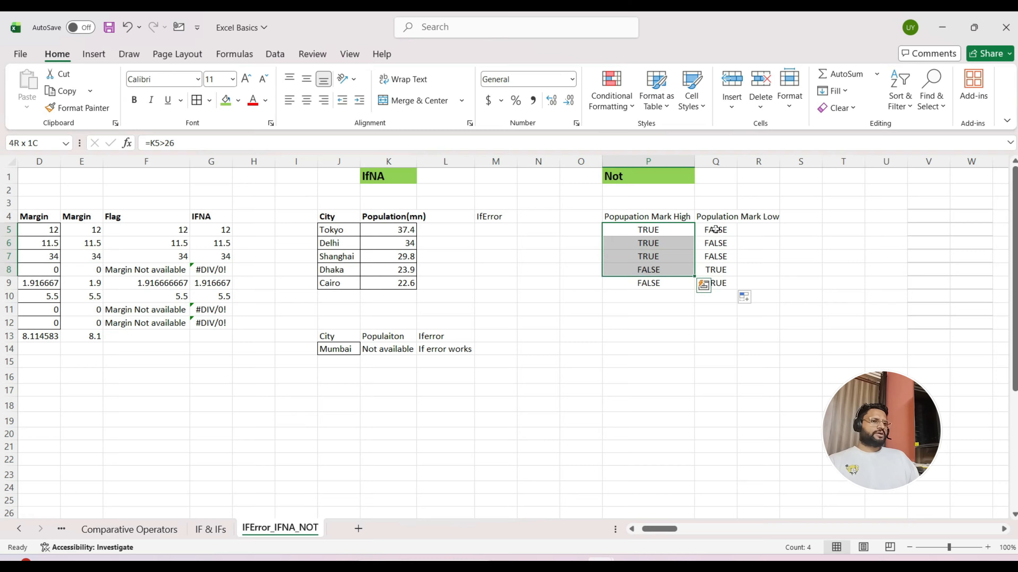
key(shift+Down)
key(Right)
key(shift+Down)
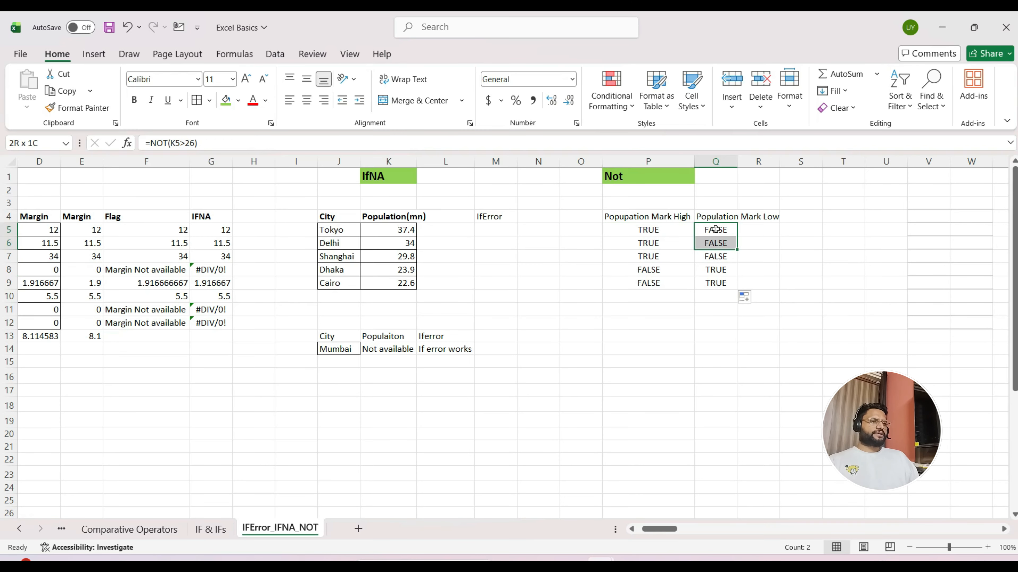
key(shift+Down)
key(shift+Down)
key(shift+Down)
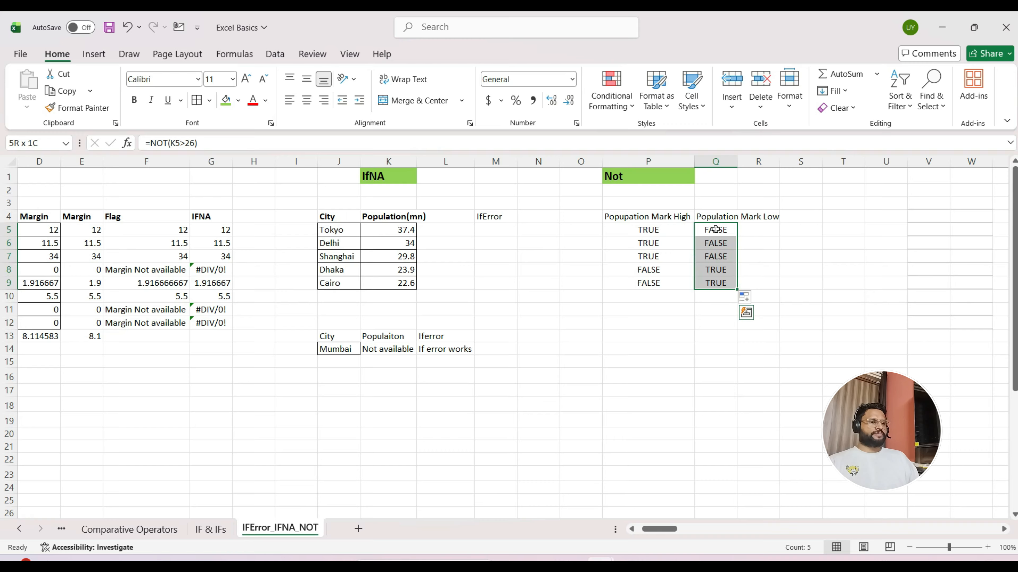
key(Up)
key(Up)
key(Left)
key(Left)
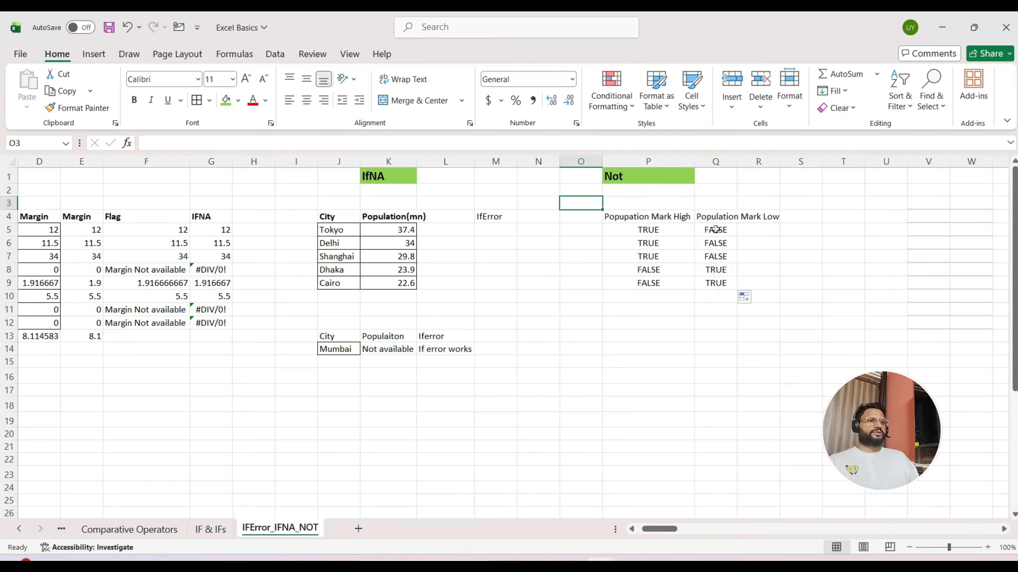
Examine the Not section from its heading in P1 down through the high population mark formulas in P5:P9
key(Right)
key(Up)
key(Up)
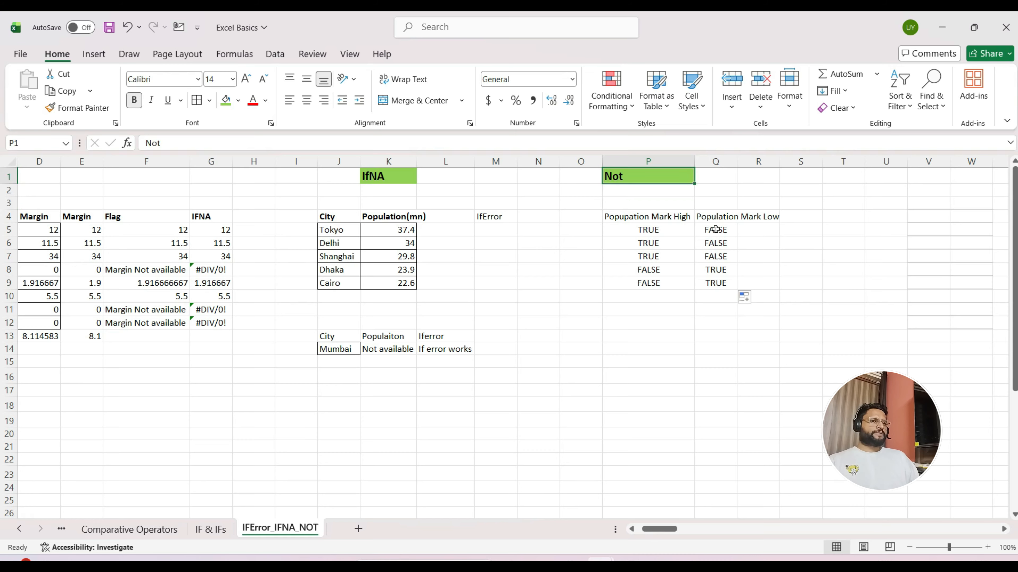
key(Right)
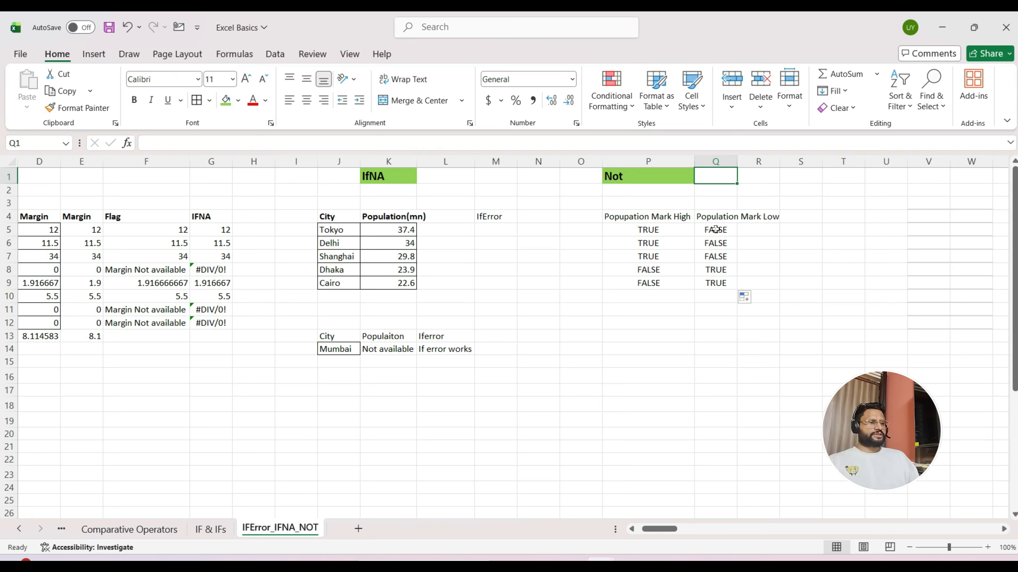
key(Down)
key(Down)
key(Left)
key(Down)
key(Down)
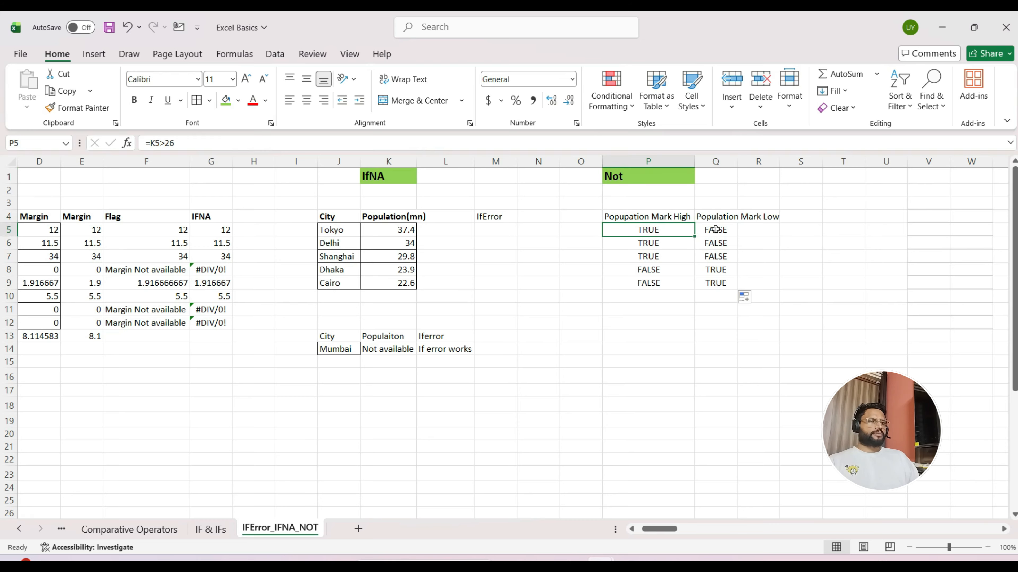
key(shift+Down)
key(shift+Down)
key(shift+Down)
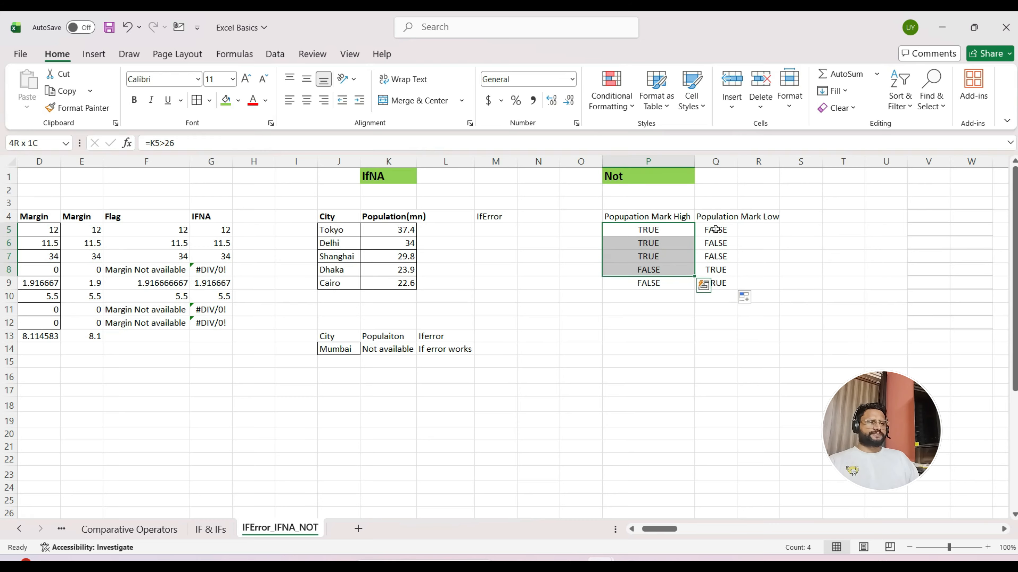
key(Down)
key(Down)
key(Down)
key(Down)
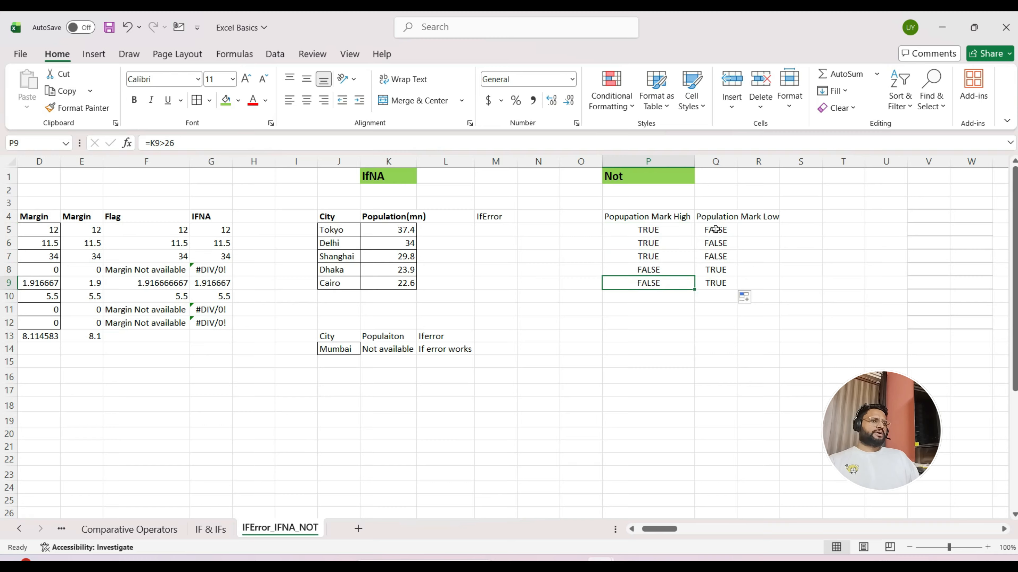
Review the high population marks from P9 back up to P5 against the Population Mark Low column
key(Down)
key(Down)
key(Up)
key(Up)
key(Up)
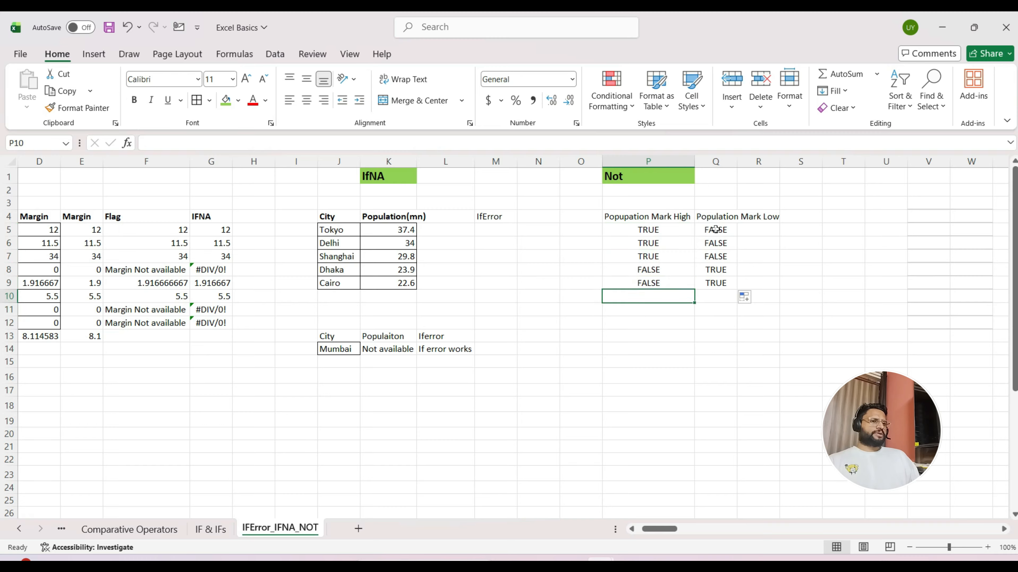
key(shift+Up)
key(Up)
key(Up)
key(Up)
key(Up)
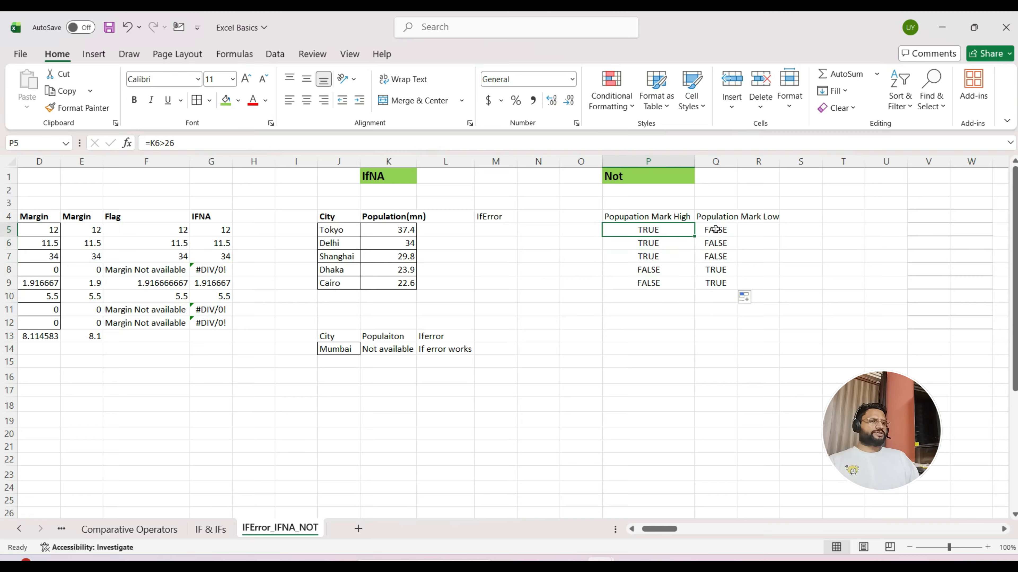
key(shift+Right)
key(Right)
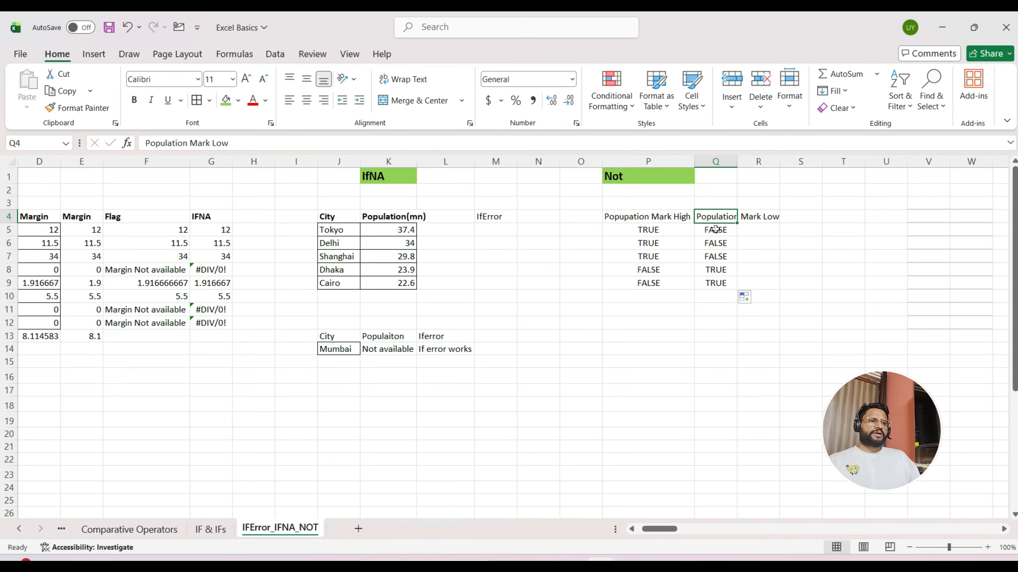
scroll(419, 386, left, 5)
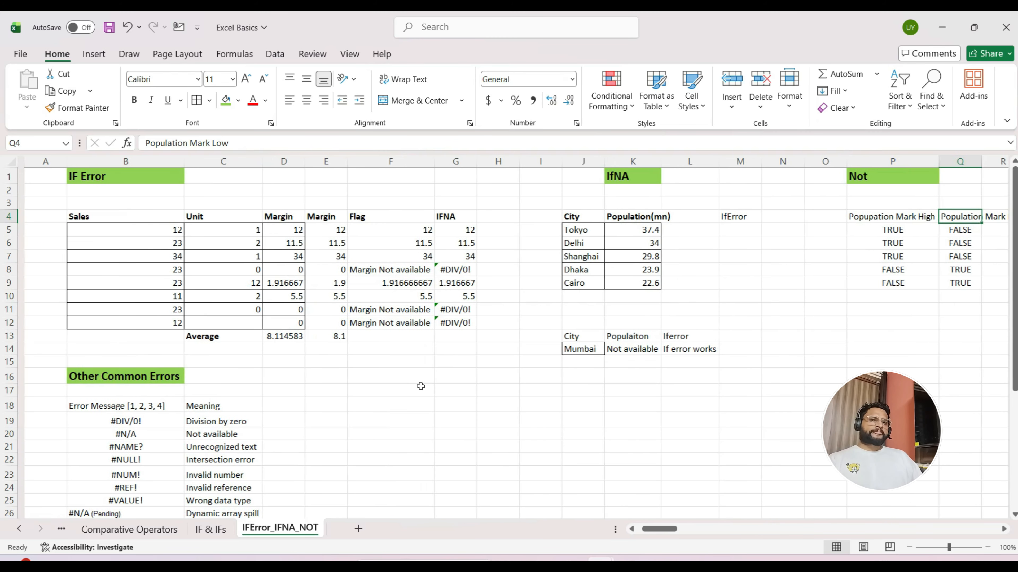
scroll(420, 386, up, 1)
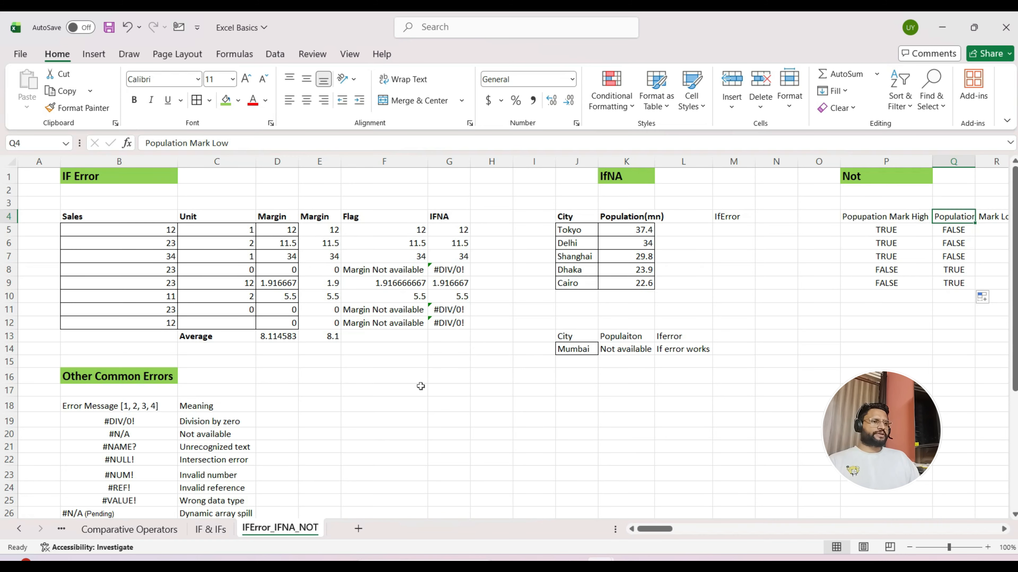
scroll(420, 387, right, 1)
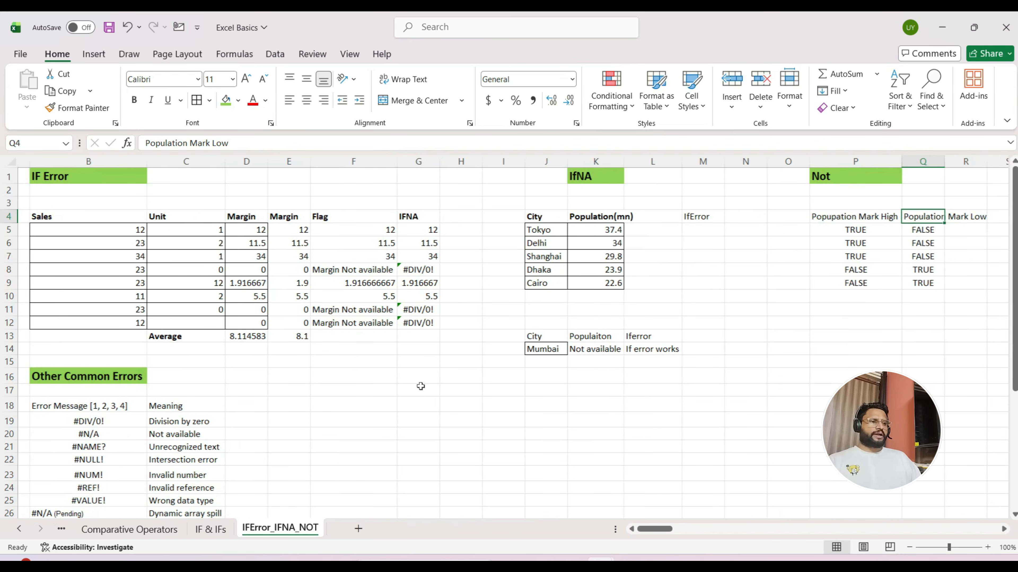
scroll(420, 386, left, 1)
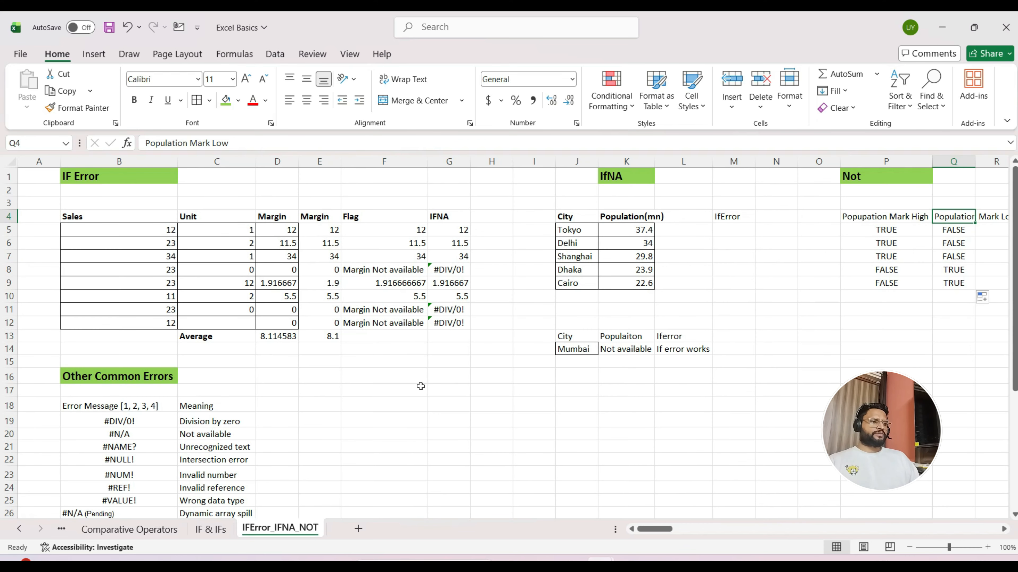